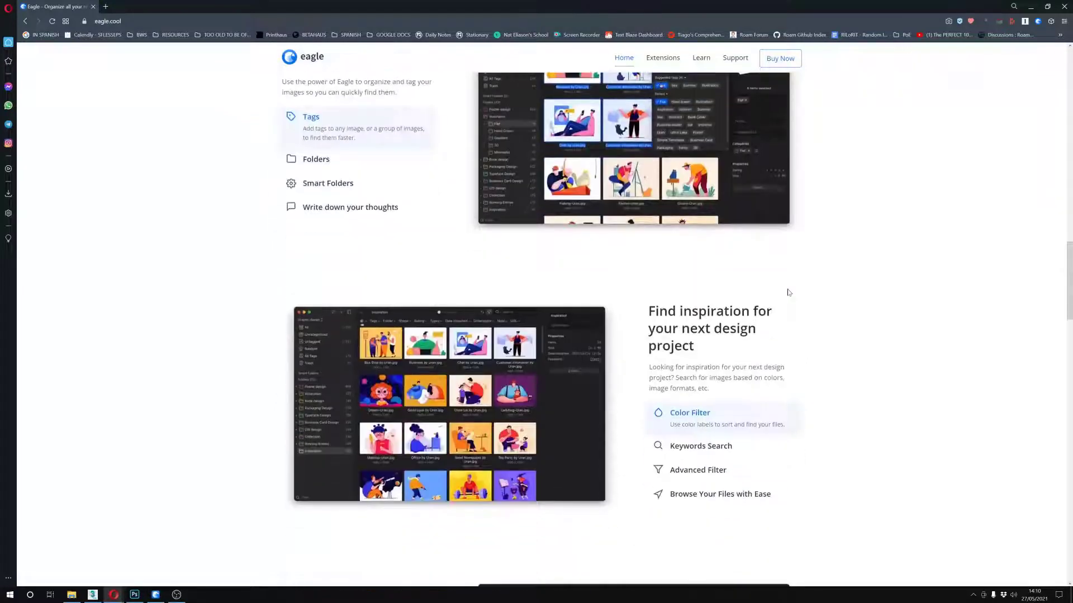
# Review the feature list and supported file formats on the Eagle website's home page
pyautogui.scroll(-7, 787, 292)
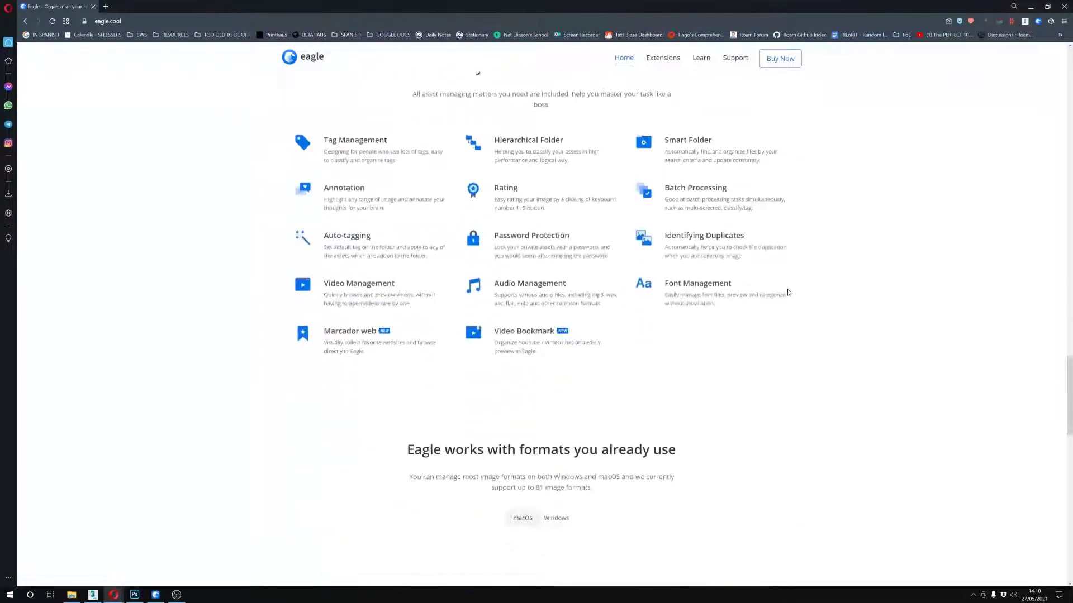
pyautogui.scroll(3, 787, 292)
pyautogui.scroll(-6, 788, 292)
pyautogui.scroll(-3, 788, 292)
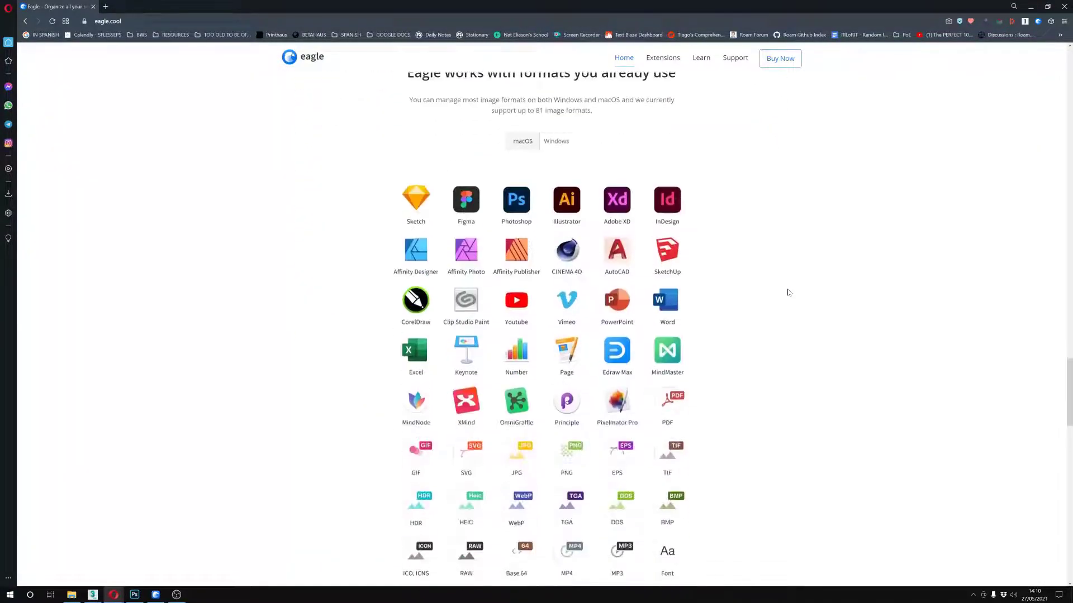
pyautogui.scroll(2, 788, 291)
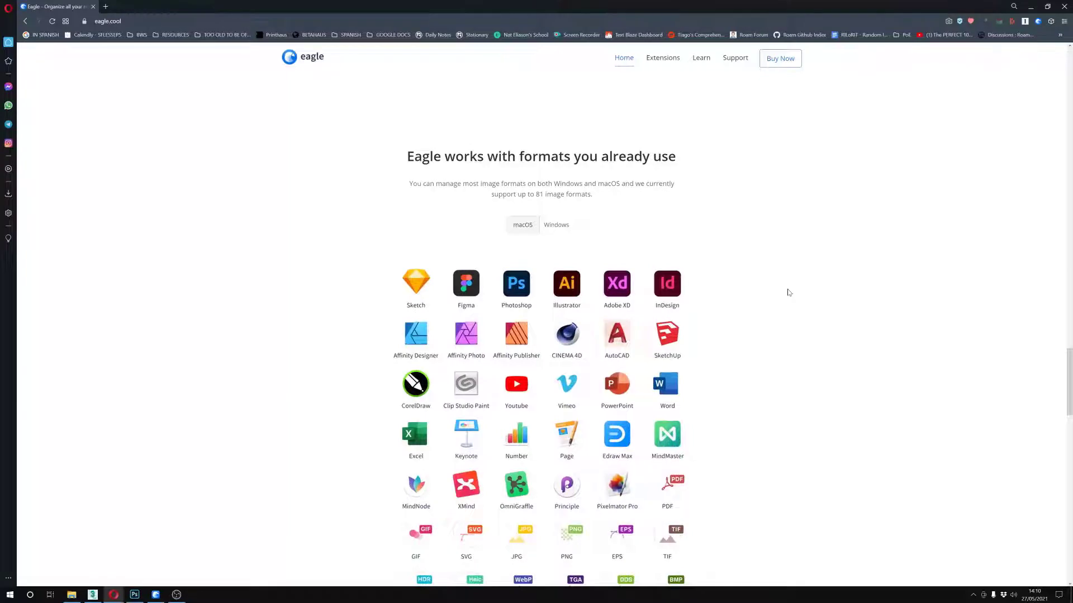
pyautogui.scroll(-3, 762, 292)
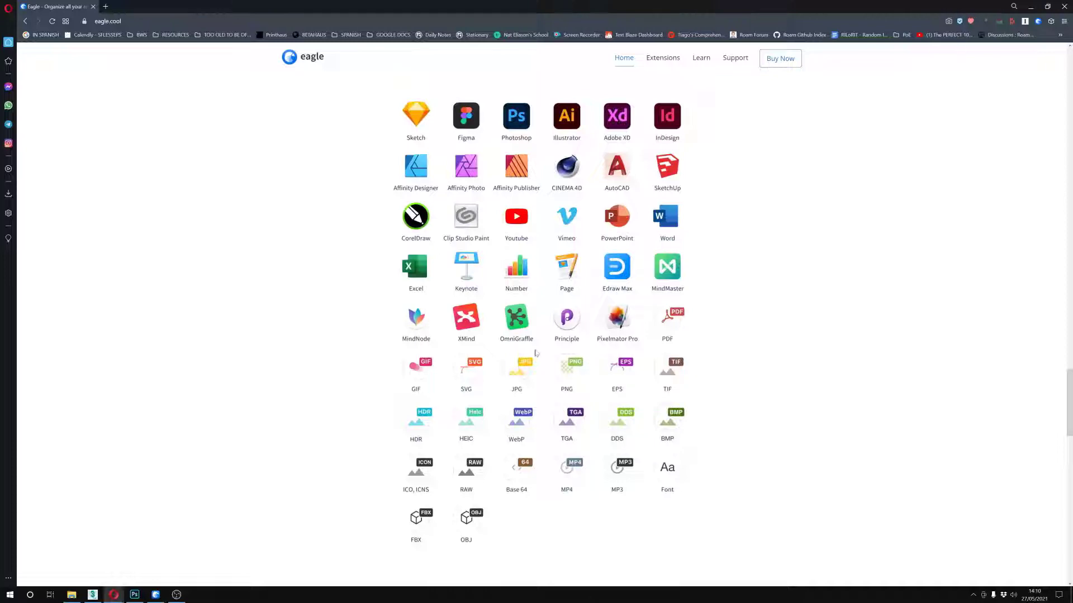
pyautogui.scroll(9, 364, 256)
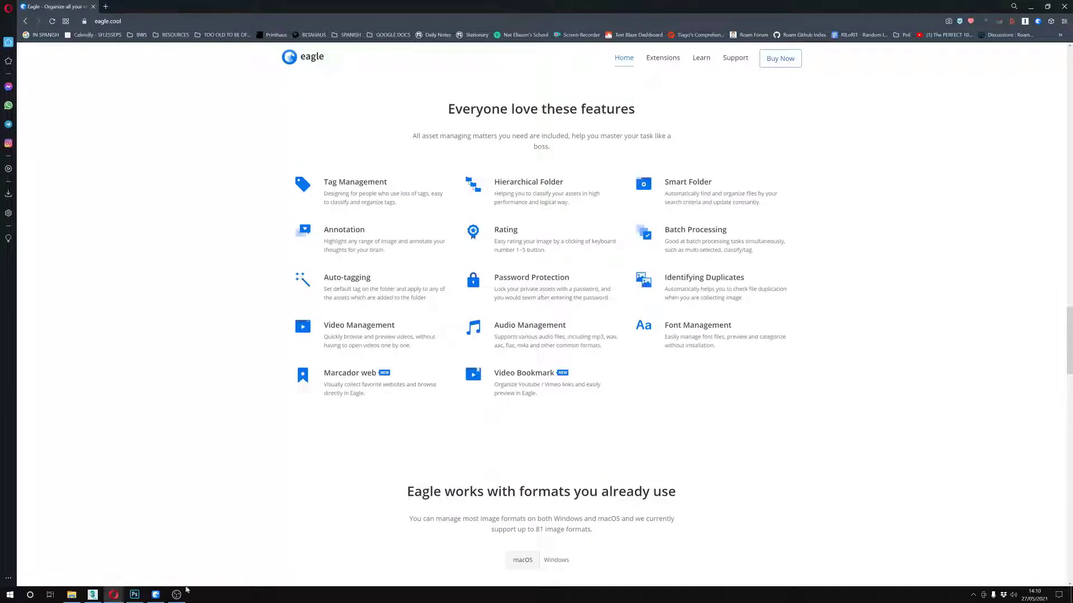
# Switch to the Eagle app and browse the image library, inspecting a 9sekunden image and the FUNGZEN Forest Healing Resort night view
pyautogui.click(156, 595)
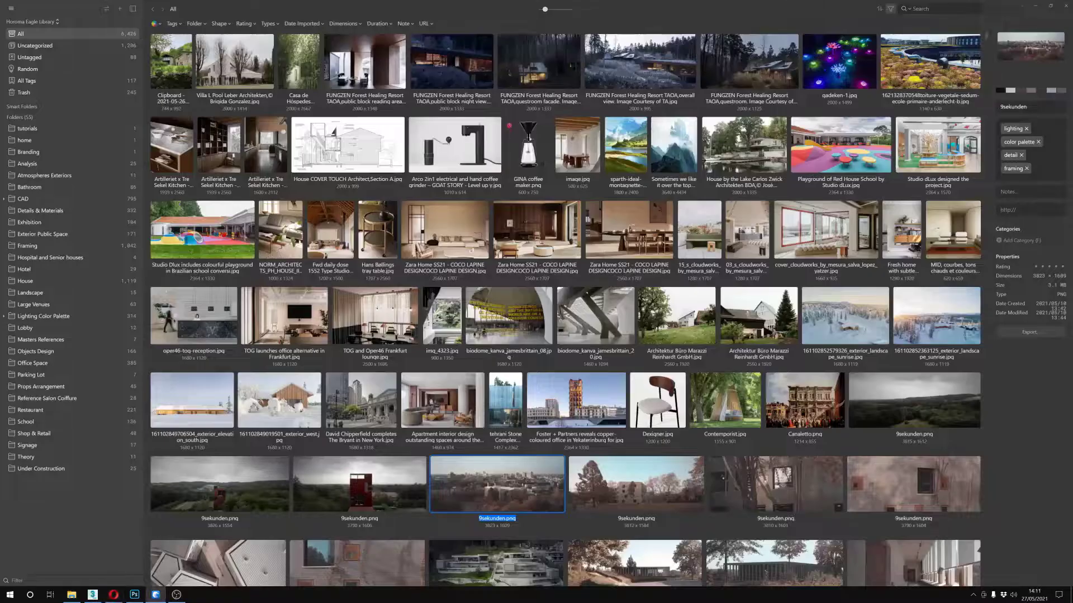
pyautogui.scroll(-9, 410, 316)
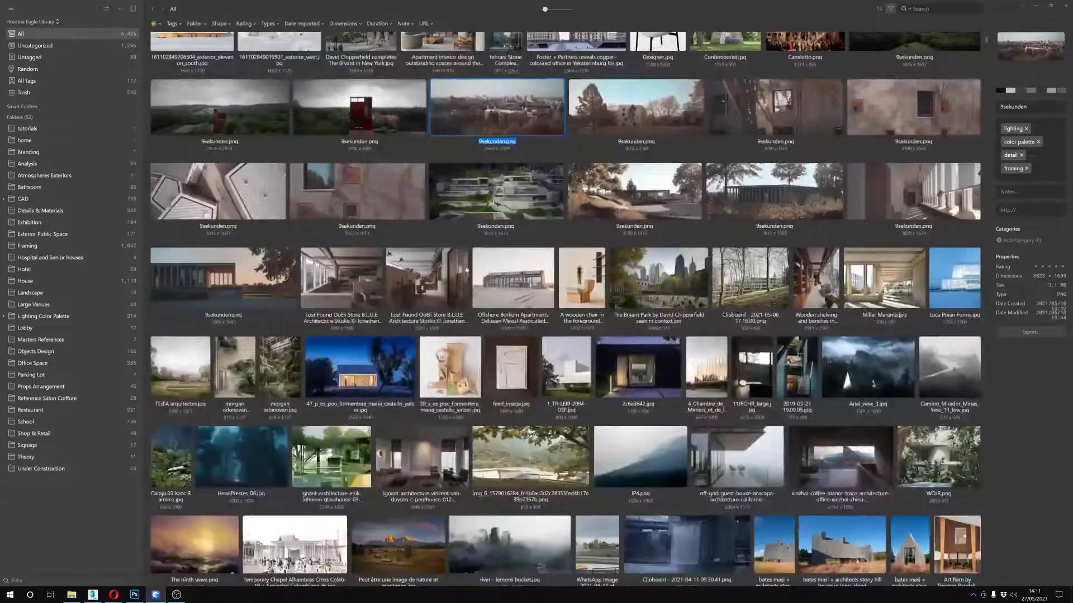
pyautogui.click(495, 190)
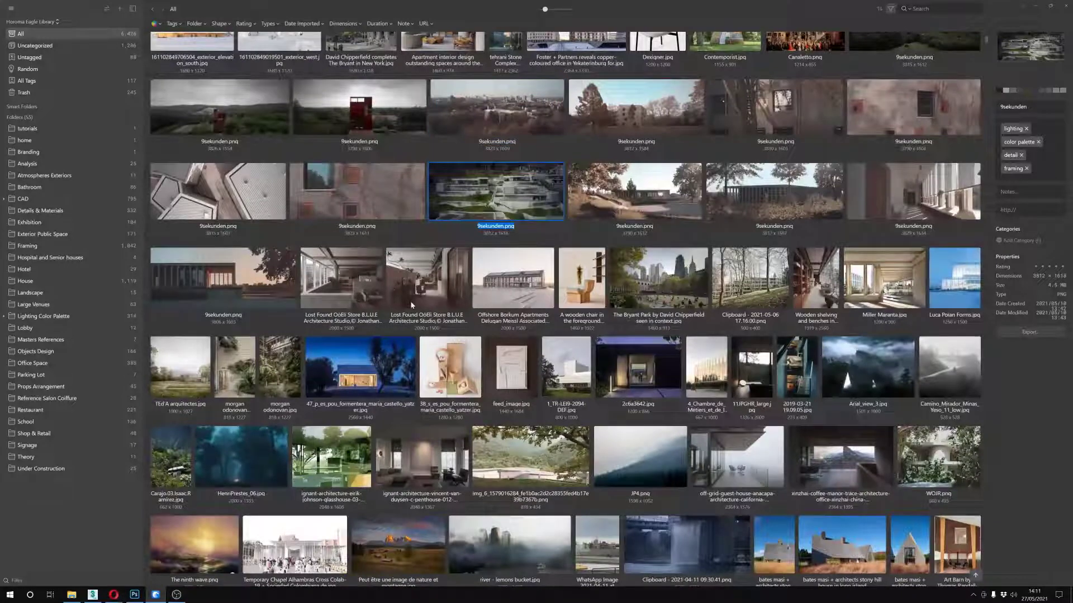
pyautogui.scroll(6, 431, 230)
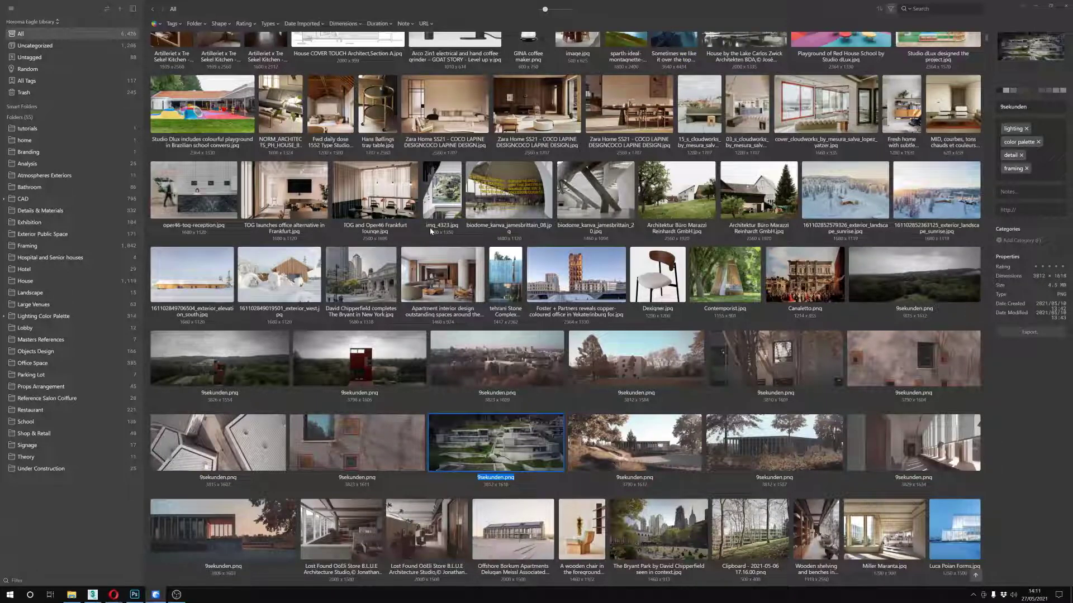
pyautogui.scroll(3, 447, 167)
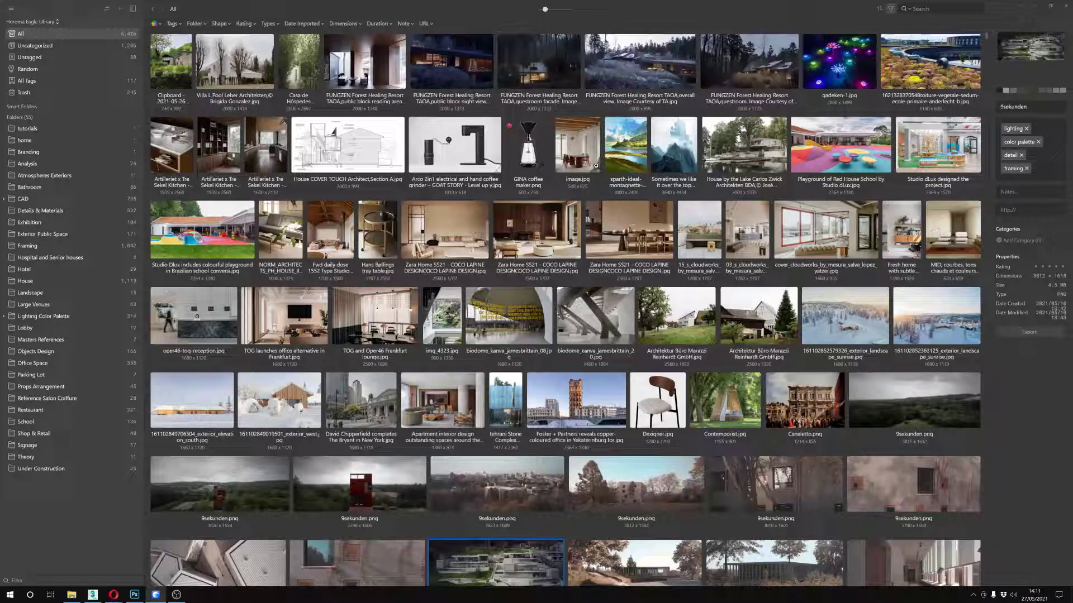
pyautogui.click(443, 68)
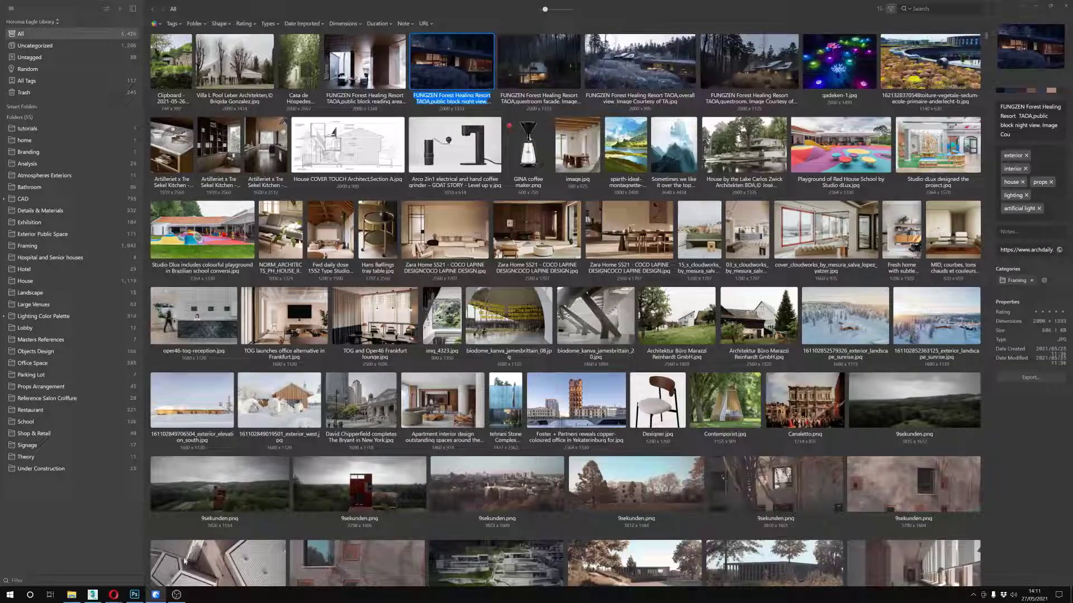
# Switch to the Opera browser and load the suggested ArchDaily page in a new tab, showing the article's lead photo
pyautogui.moveTo(113, 595)
pyautogui.click(159, 560)
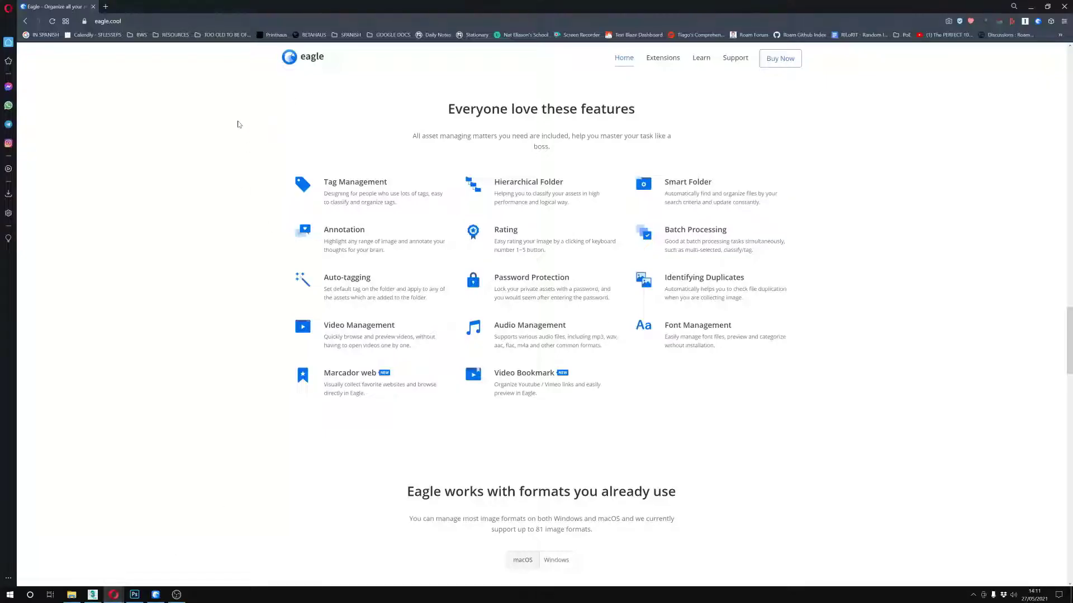
pyautogui.hotkey('ctrl', 't')
pyautogui.write('archdai')
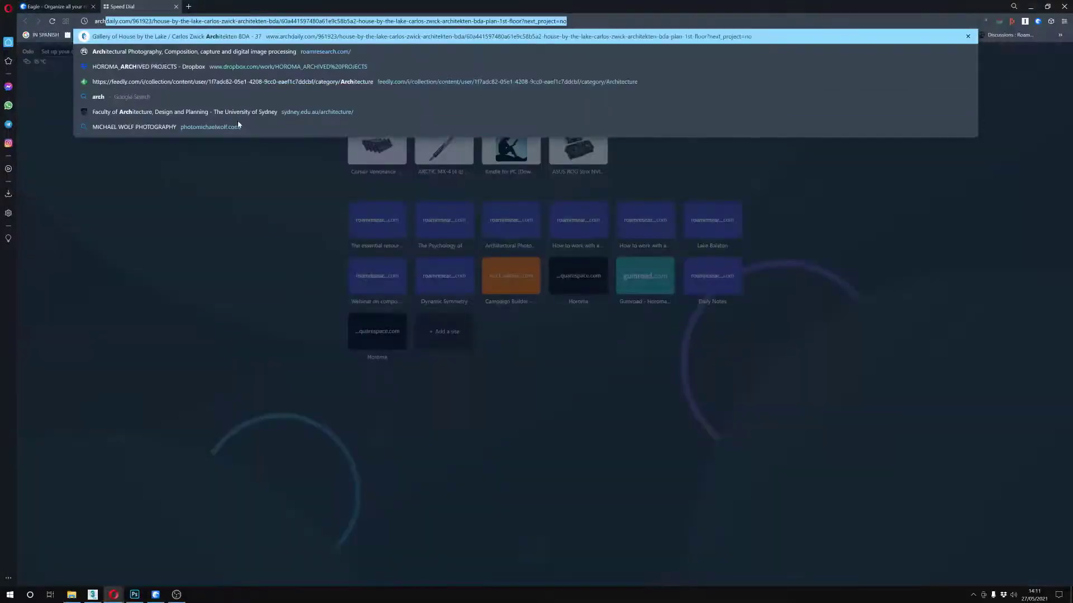
pyautogui.press('Return')
pyautogui.scroll(-2, 294, 343)
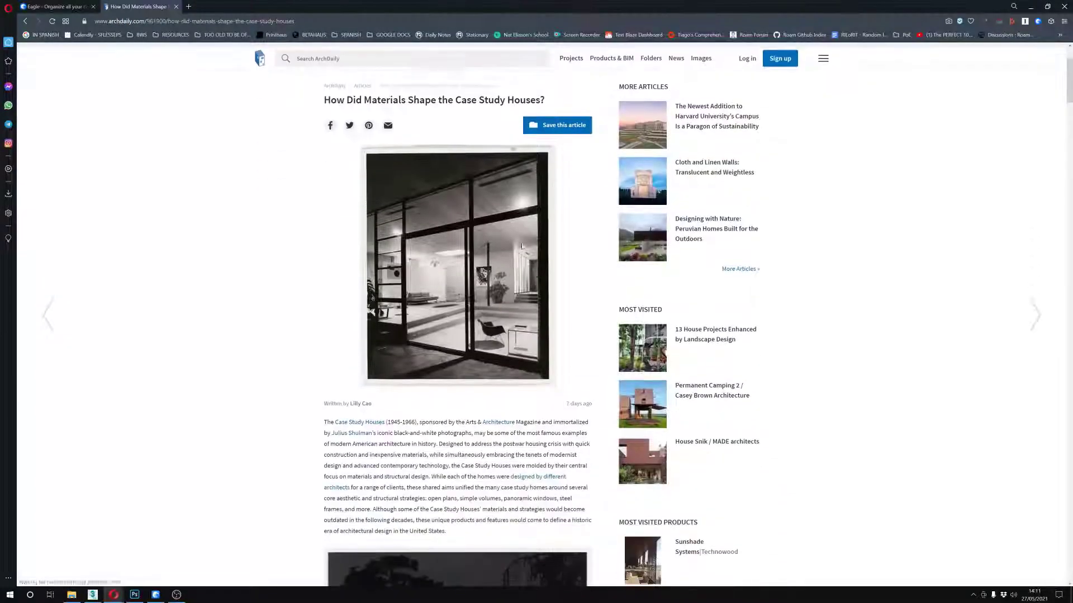
# Save the article's lead photo to Eagle's Framing folder with the tags exterior, interior and lighting
pyautogui.rightClick(445, 248)
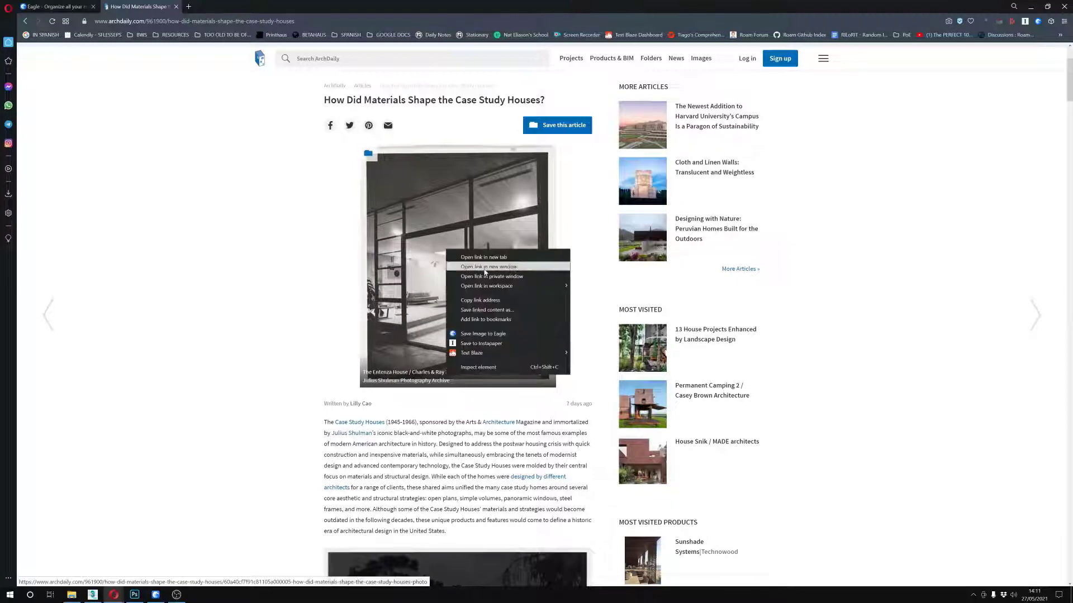
pyautogui.click(483, 334)
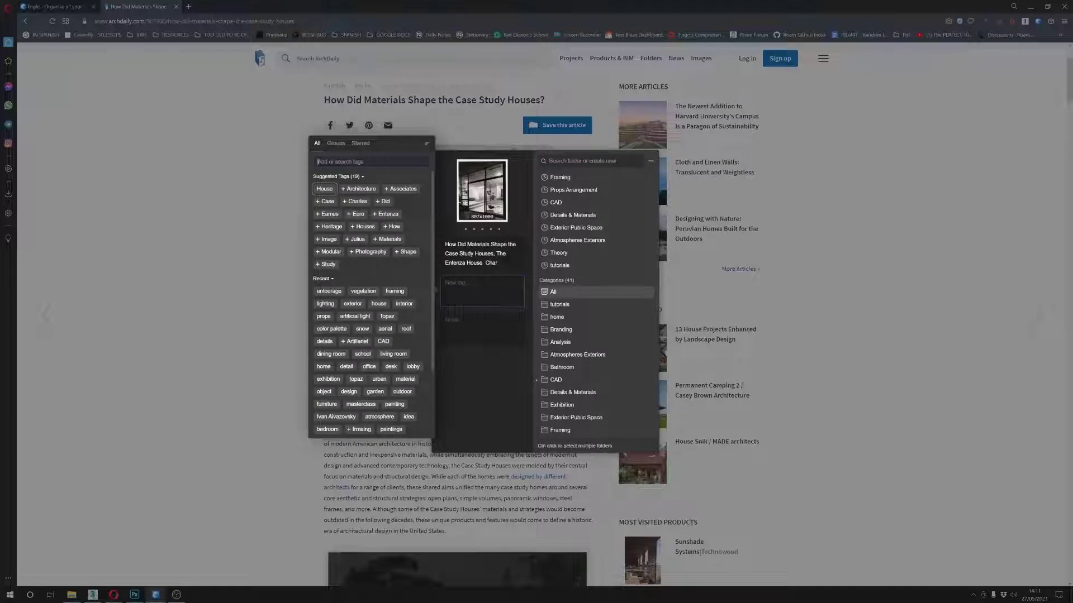
pyautogui.write('exterior')
pyautogui.press('Return')
pyautogui.write('i')
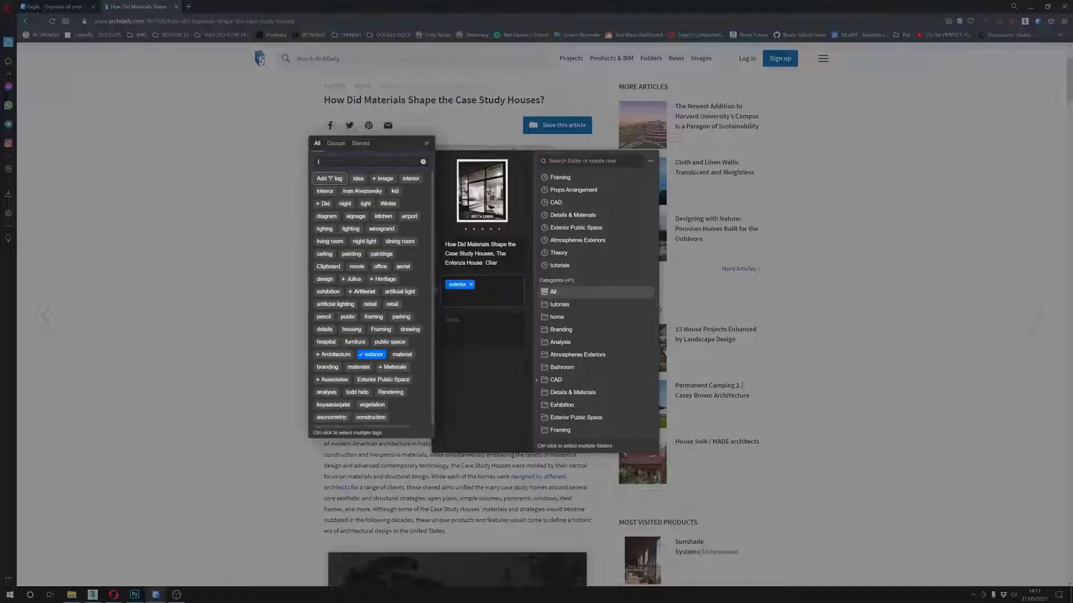
pyautogui.write('nterior')
pyautogui.press('Return')
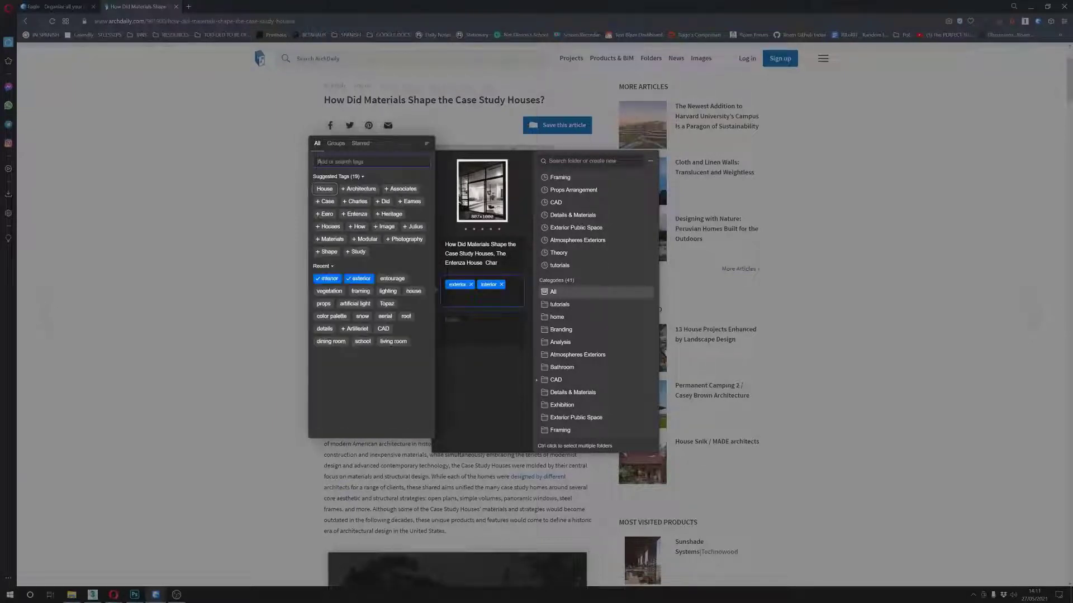
pyautogui.write('lighting')
pyautogui.press('Return')
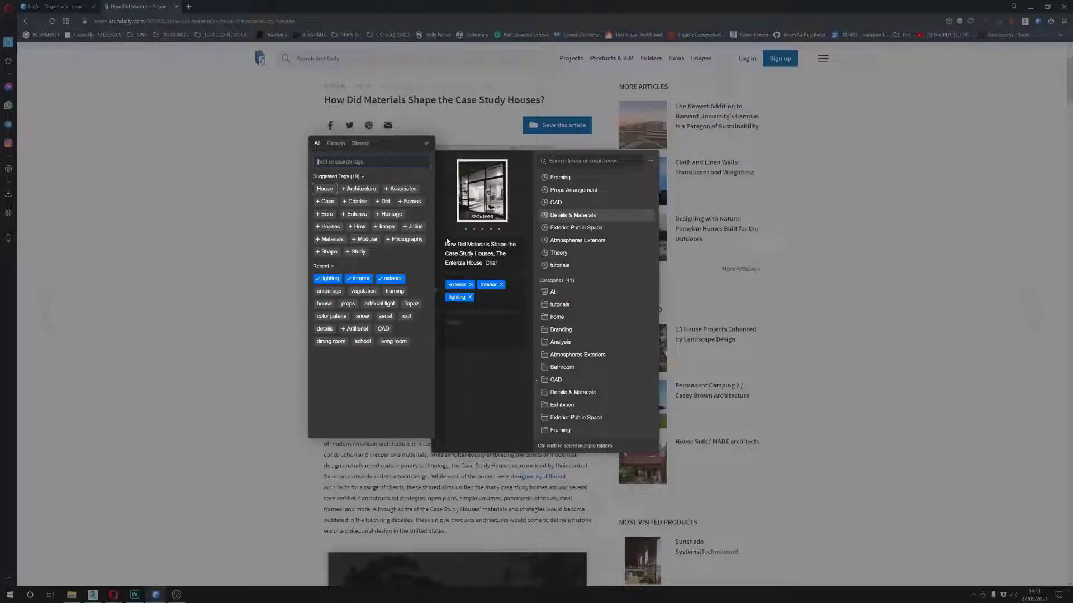
pyautogui.moveTo(560, 182)
pyautogui.click(638, 177)
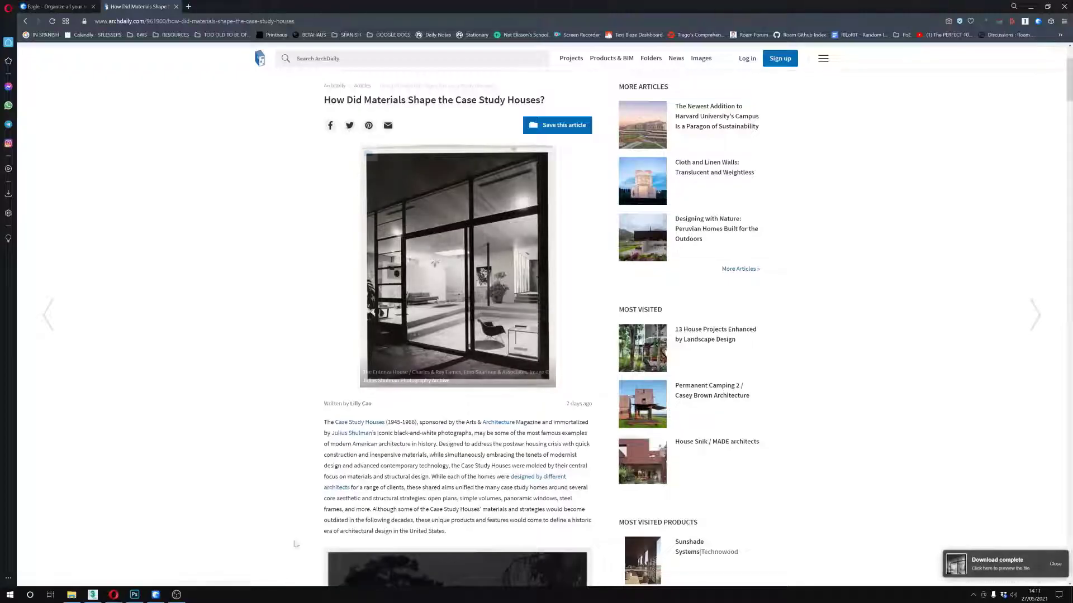
# Switch to Eagle, view the saved Case Study Houses photo enlarged, return to the library and inspect its source link
pyautogui.click(156, 594)
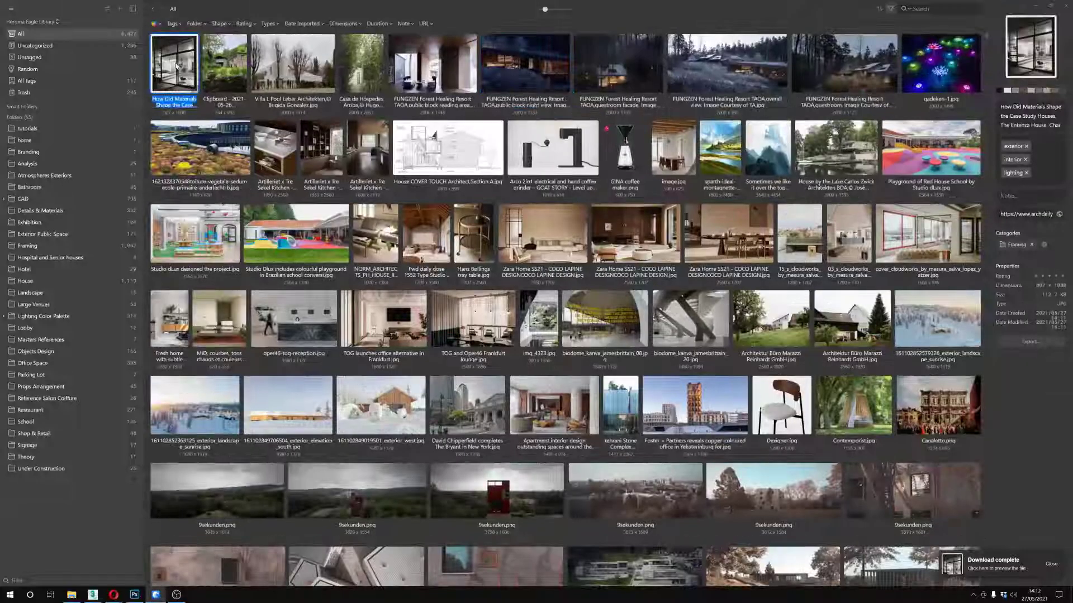
pyautogui.doubleClick(176, 67)
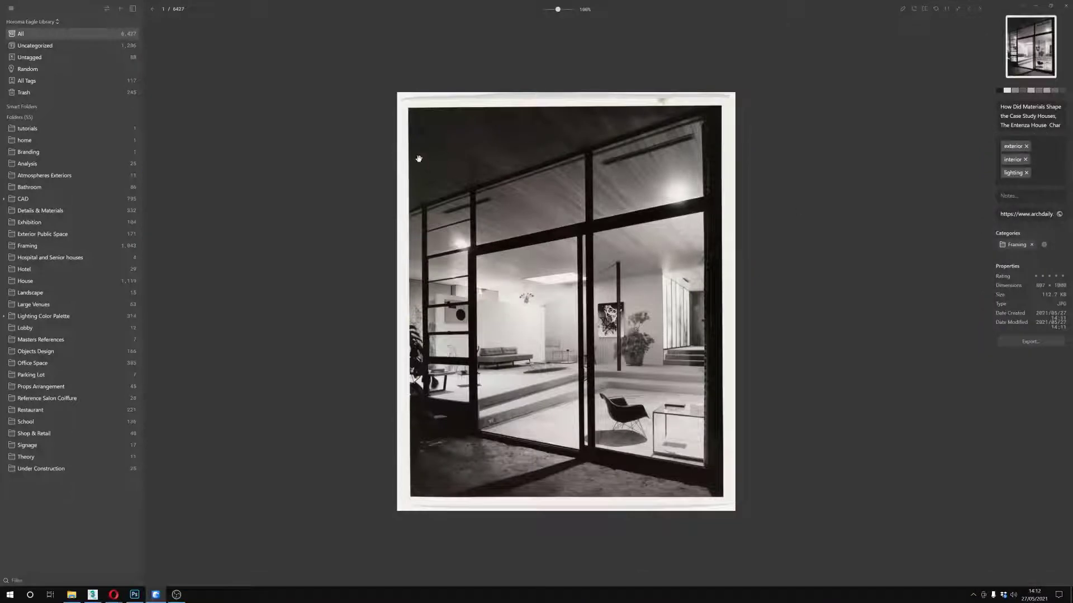
pyautogui.click(152, 10)
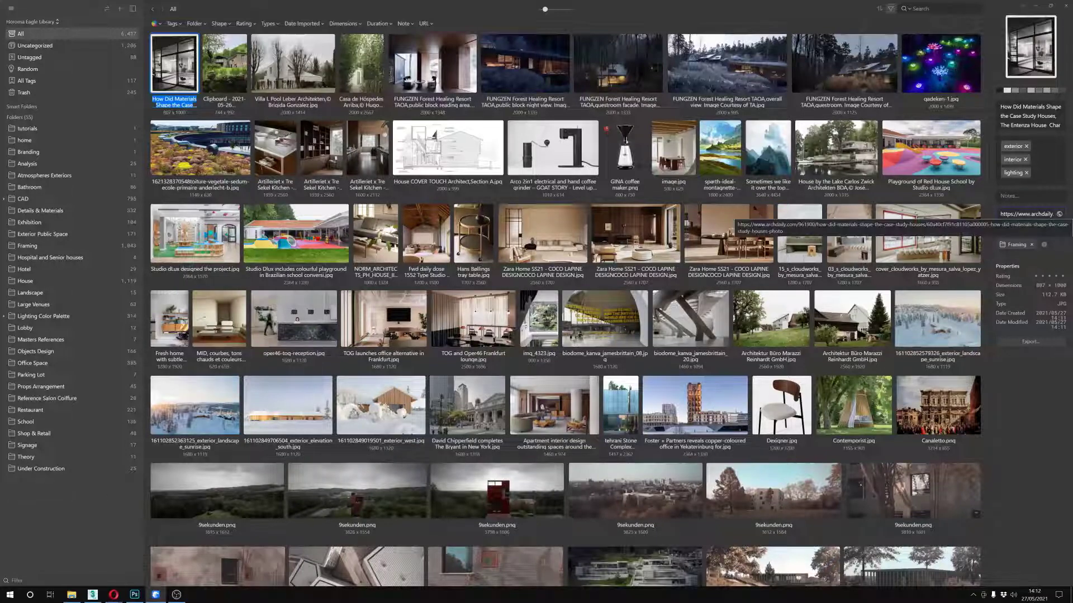
pyautogui.click(1026, 214)
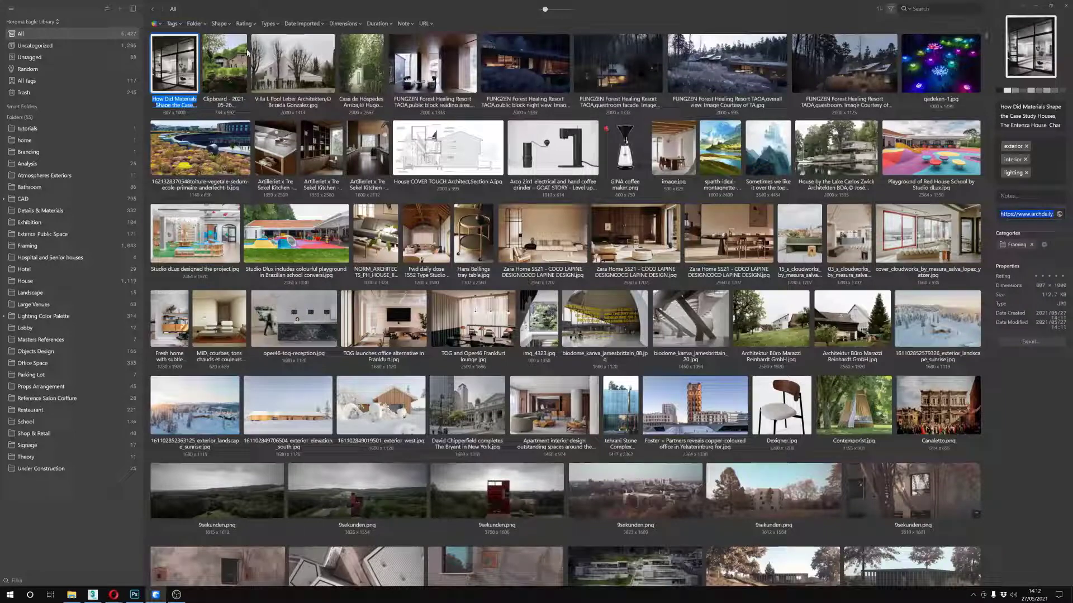
# Try filtering the library by the analysis tag, and remove that tag filter again
pyautogui.click(173, 24)
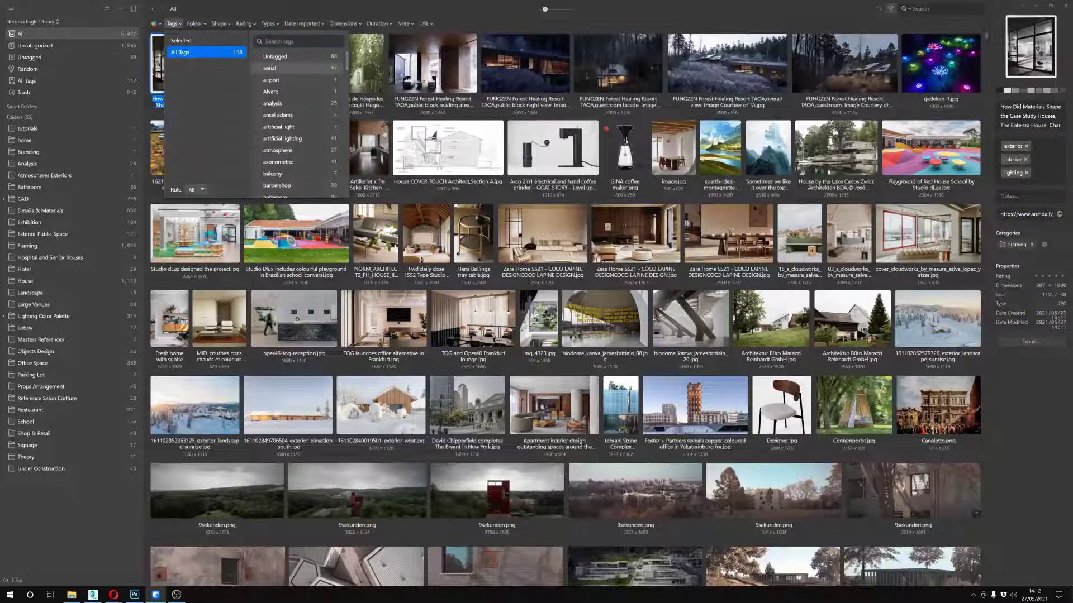
pyautogui.click(173, 24)
pyautogui.click(174, 25)
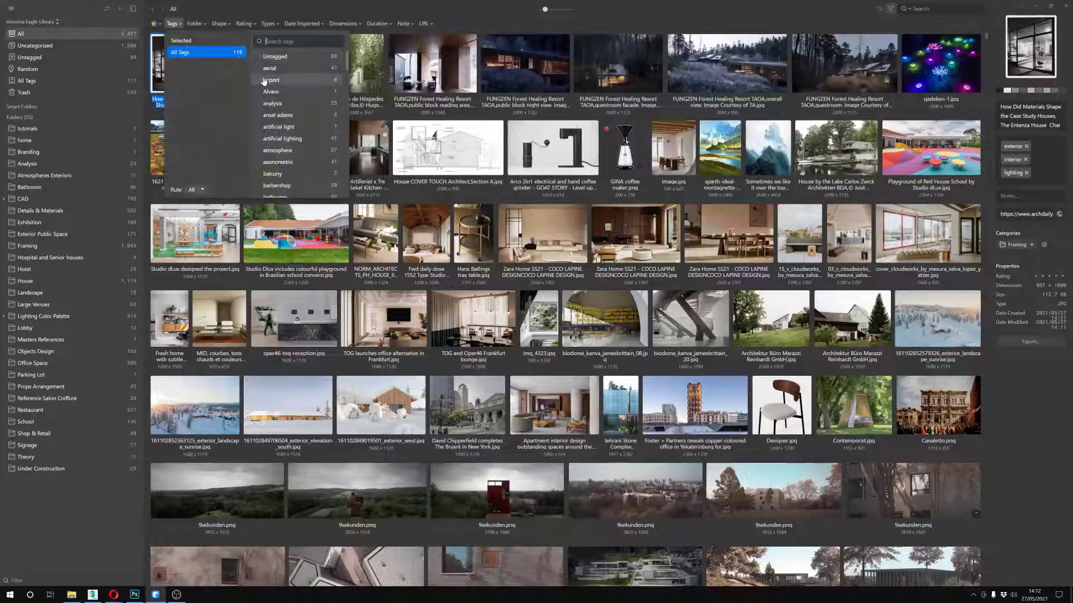
pyautogui.click(261, 129)
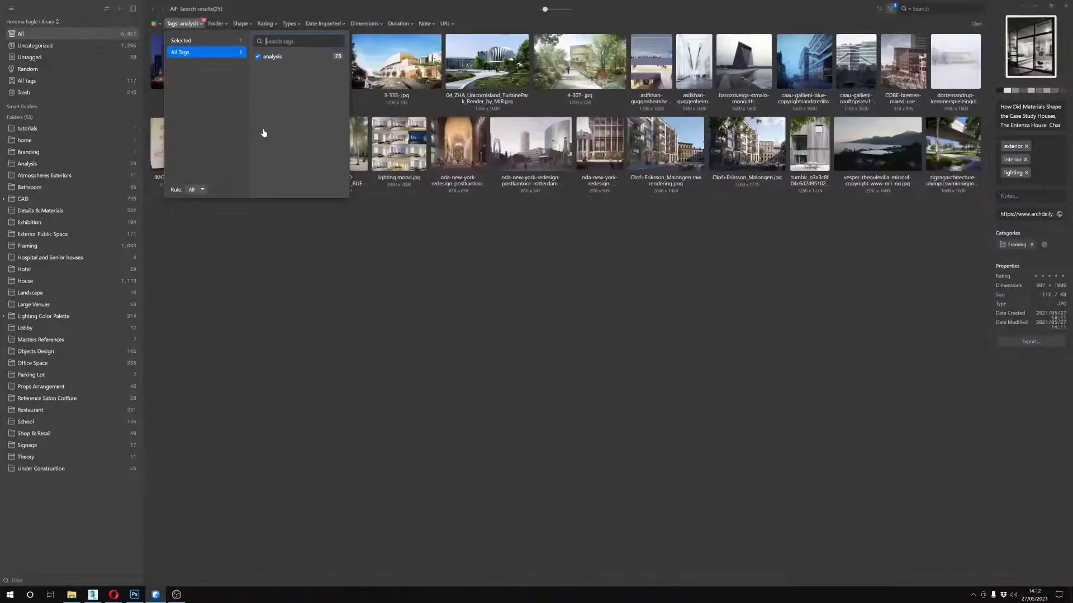
pyautogui.click(259, 59)
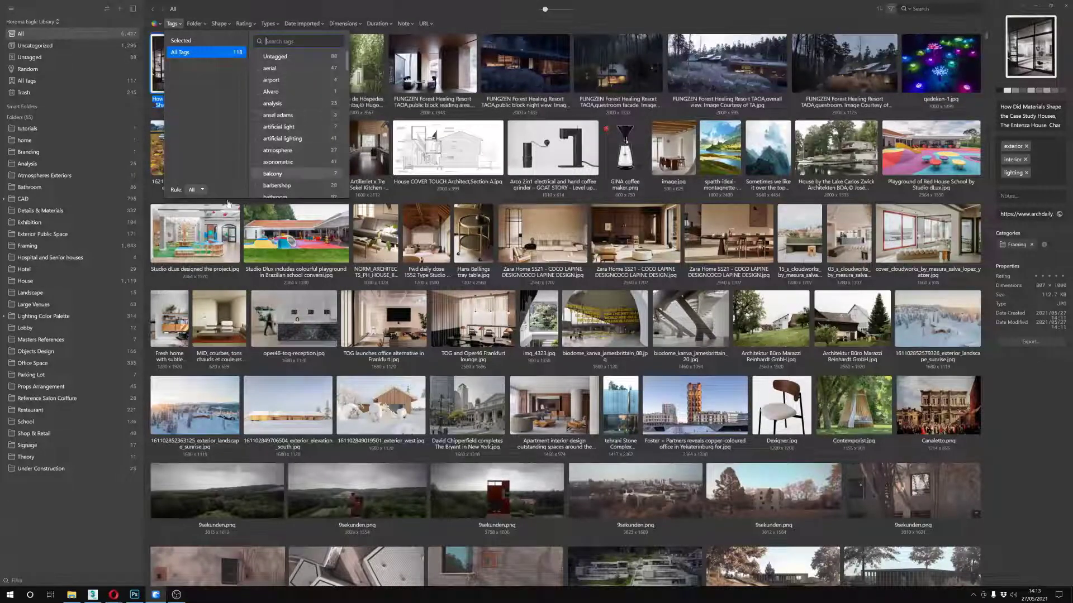
# Check the matching rule options of the tag filter, keep All, and close the filter
pyautogui.click(194, 190)
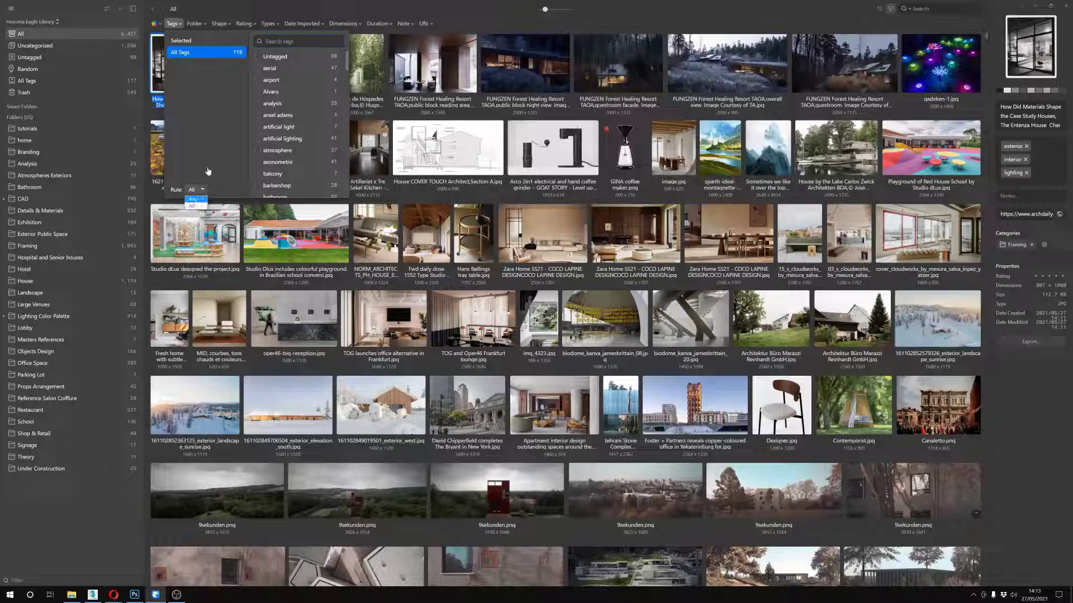
pyautogui.click(199, 208)
pyautogui.click(421, 122)
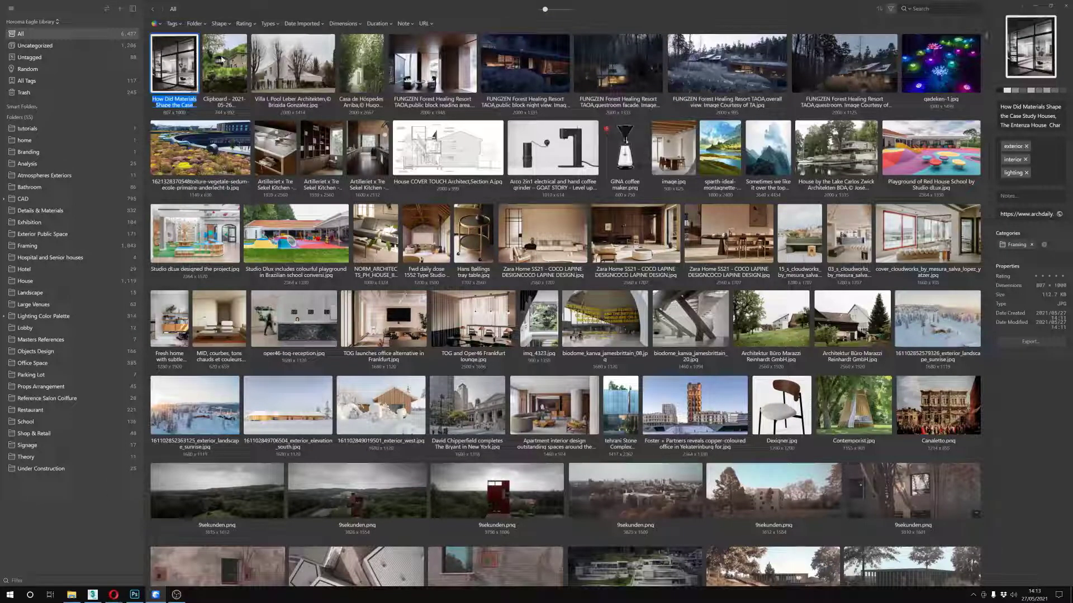
# Filter the library by colour, trying blue and purple, raise the match accuracy slightly, and set the colour to orange
pyautogui.click(155, 23)
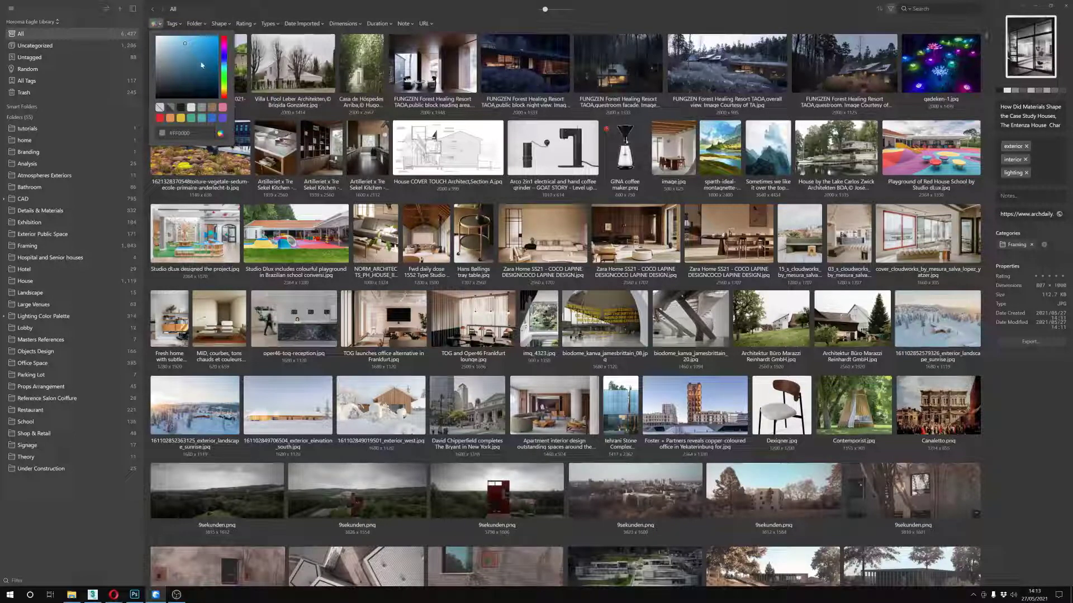
pyautogui.click(199, 51)
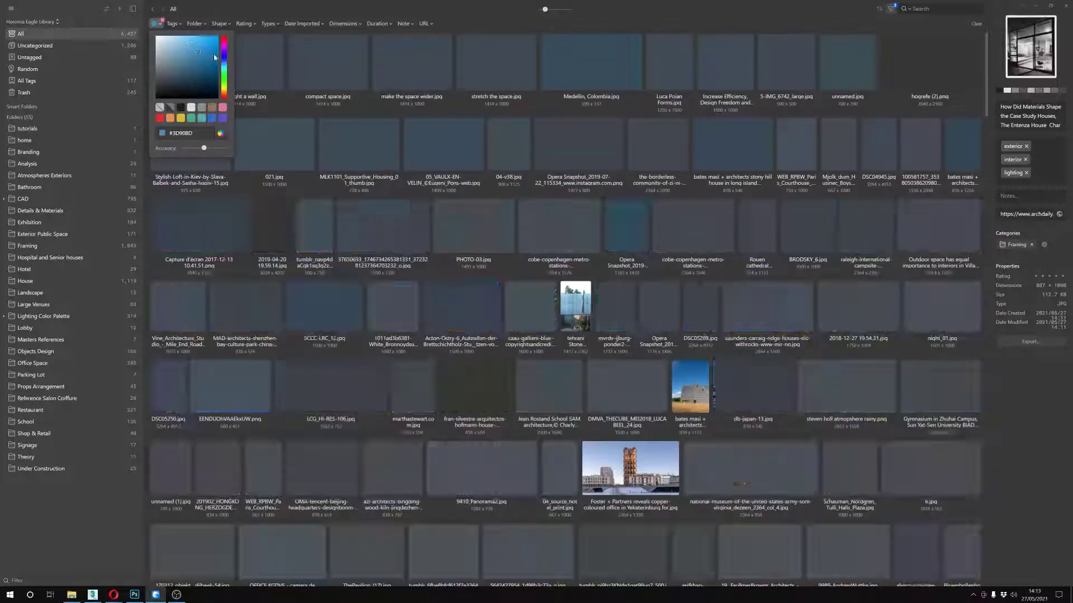
pyautogui.click(225, 55)
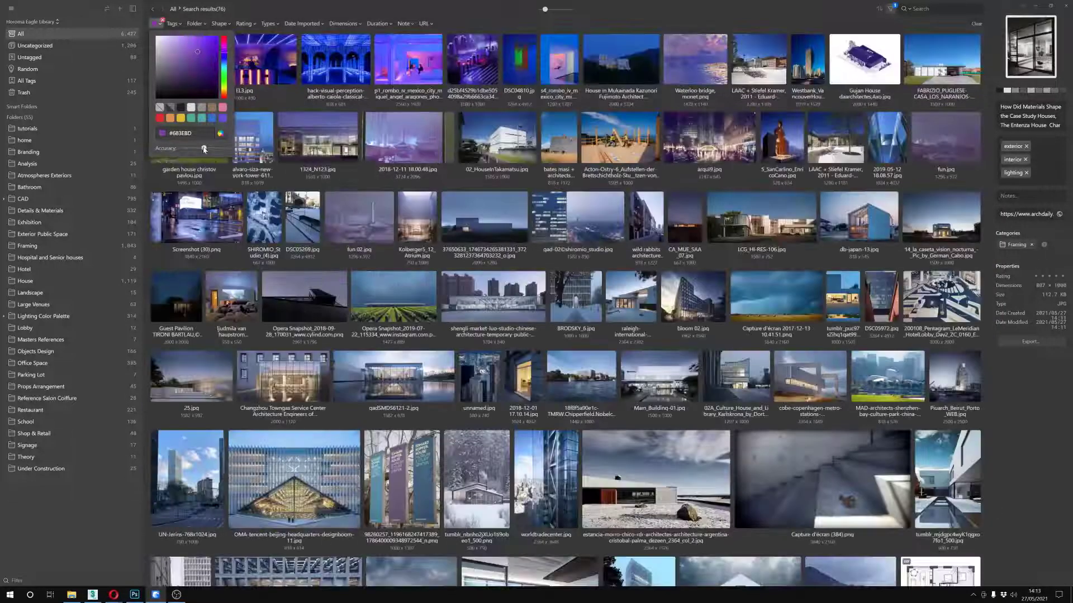
pyautogui.moveTo(204, 148); pyautogui.dragTo(207, 148)
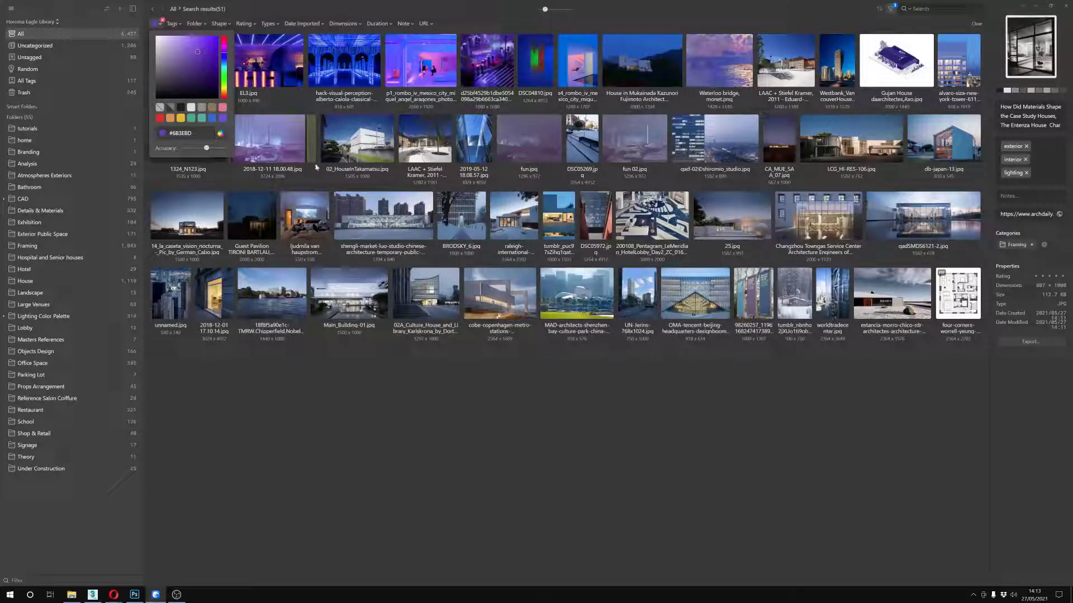
pyautogui.click(223, 92)
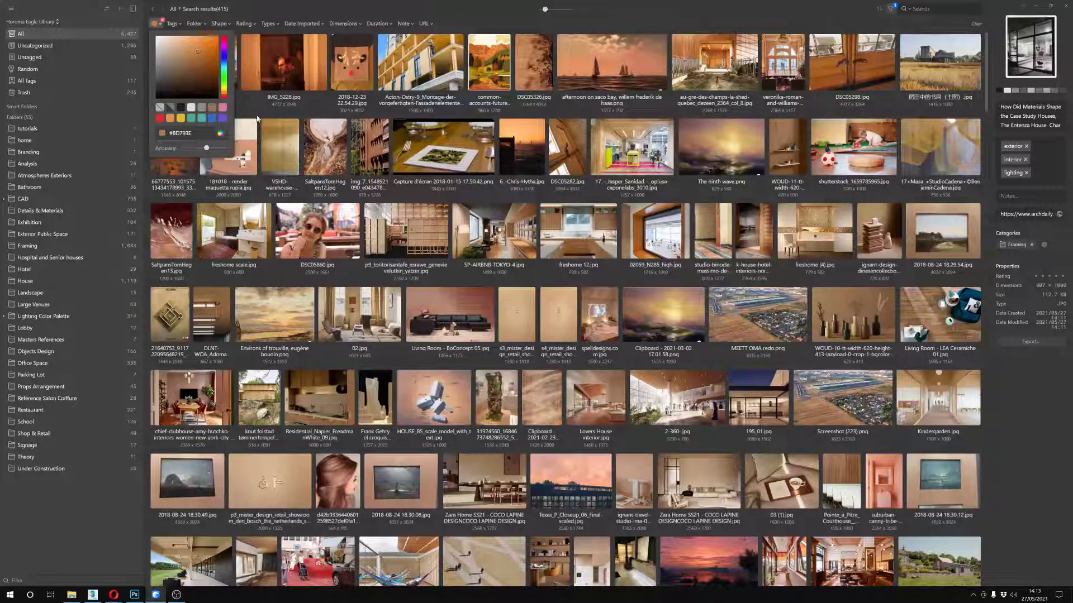
# Set the colour filter to grey #9E9E9E and limit the results to images with a minimum width of 2500
pyautogui.click(202, 108)
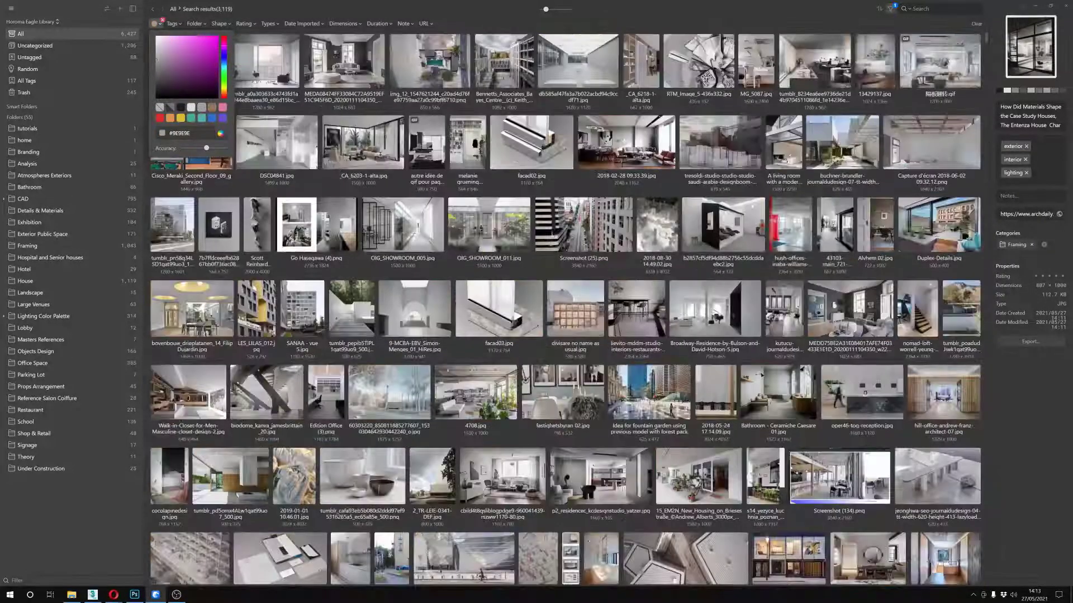
pyautogui.click(360, 25)
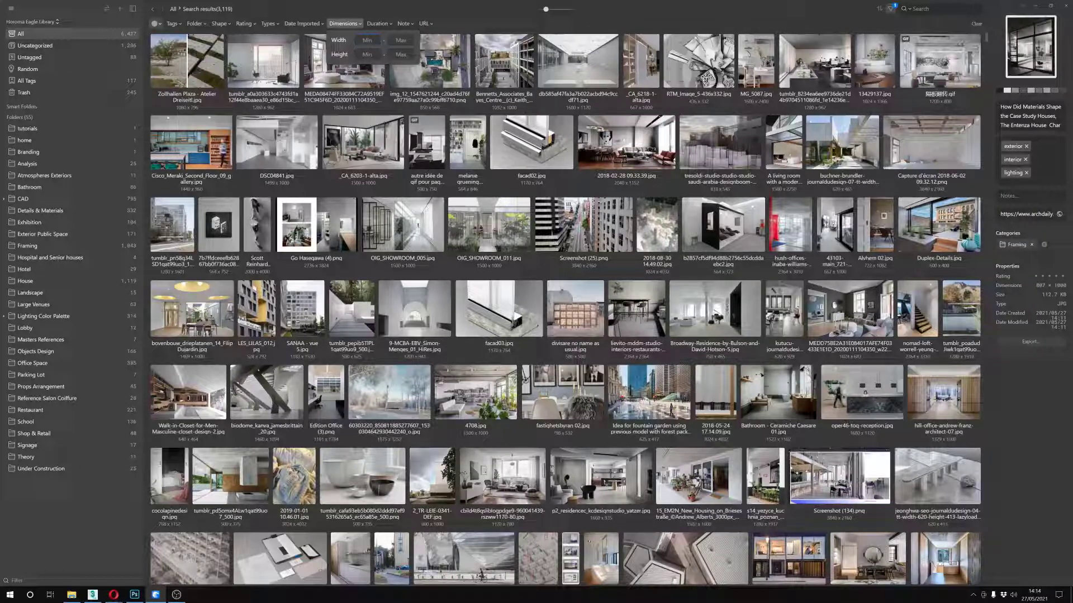
pyautogui.click(367, 40)
pyautogui.write('2500')
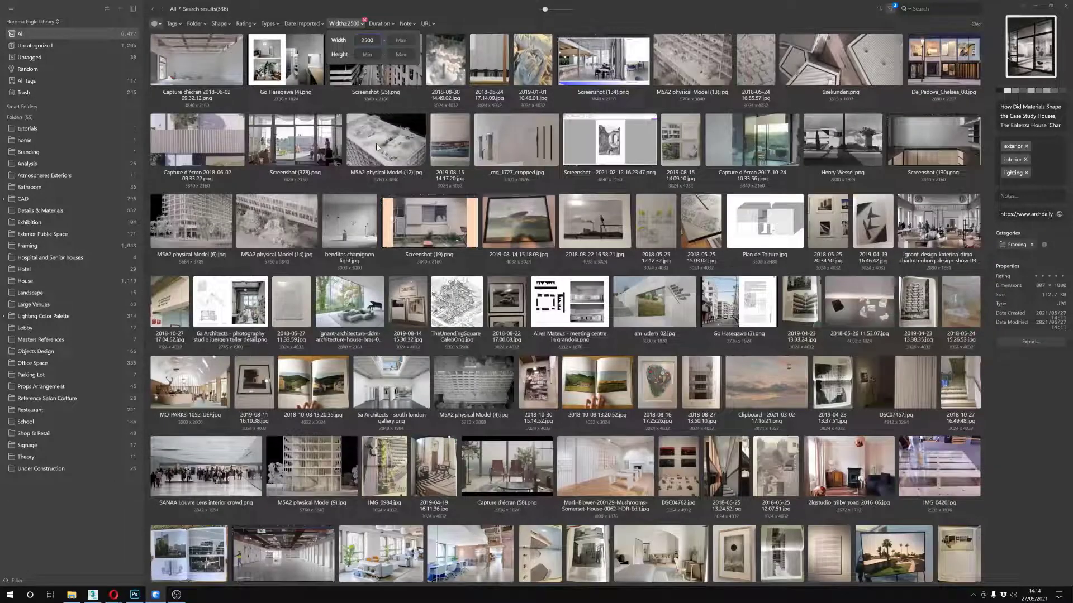
pyautogui.scroll(-5, 313, 125)
pyautogui.scroll(5, 370, 43)
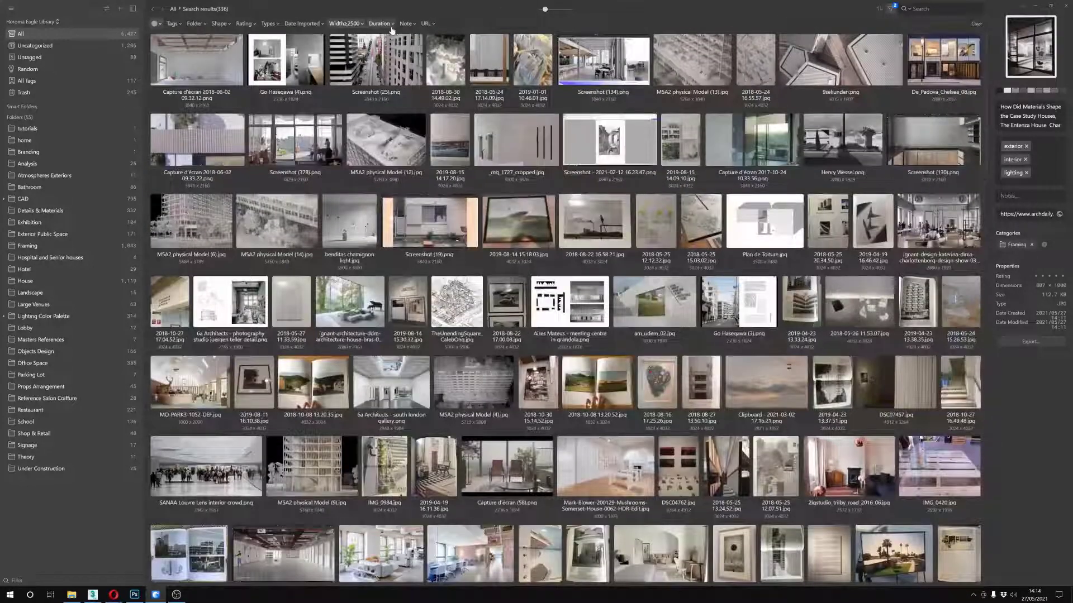
# Try filtering the results by vertical and horizontal shape, and remove the shape filter again
pyautogui.click(224, 25)
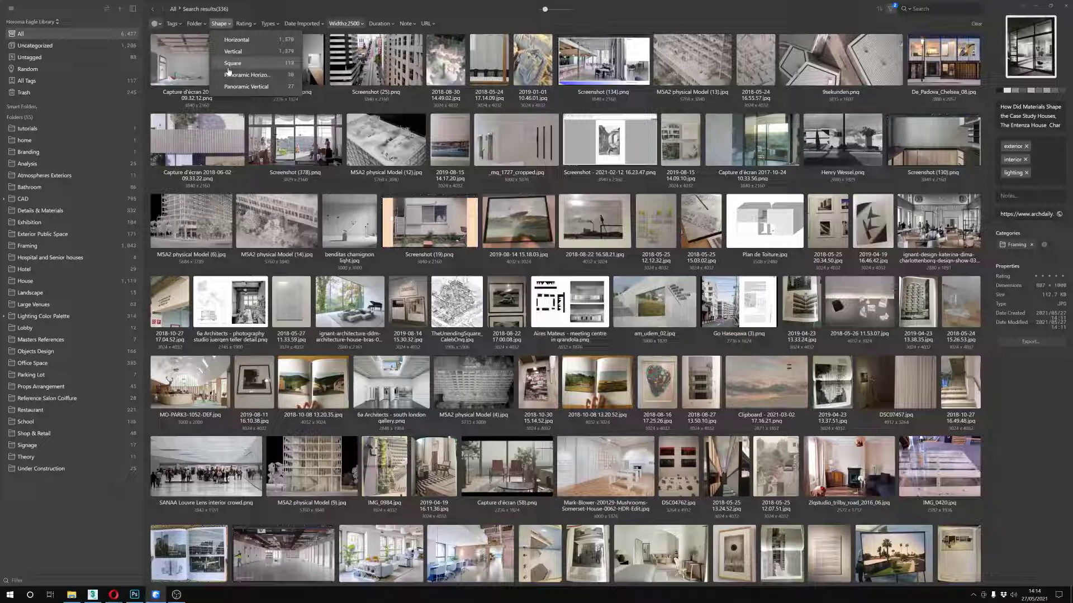
pyautogui.click(231, 51)
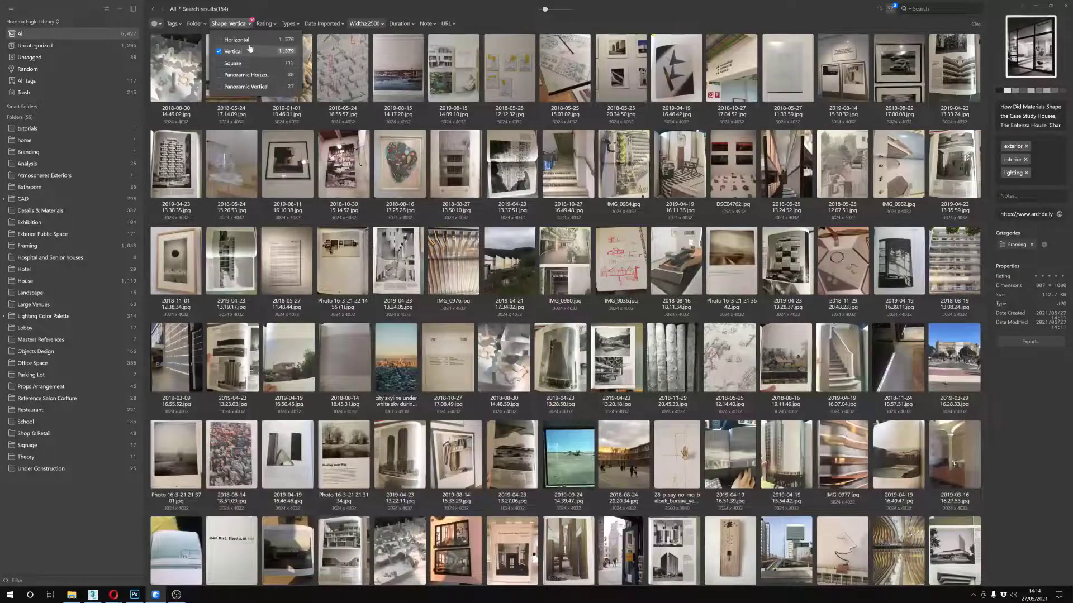
pyautogui.click(235, 40)
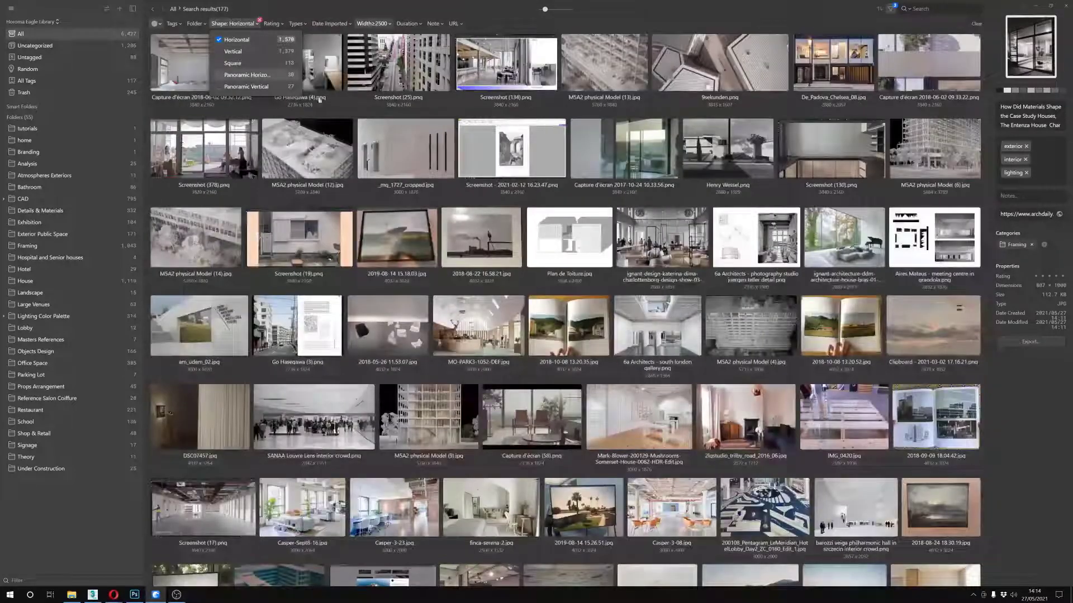
pyautogui.click(259, 20)
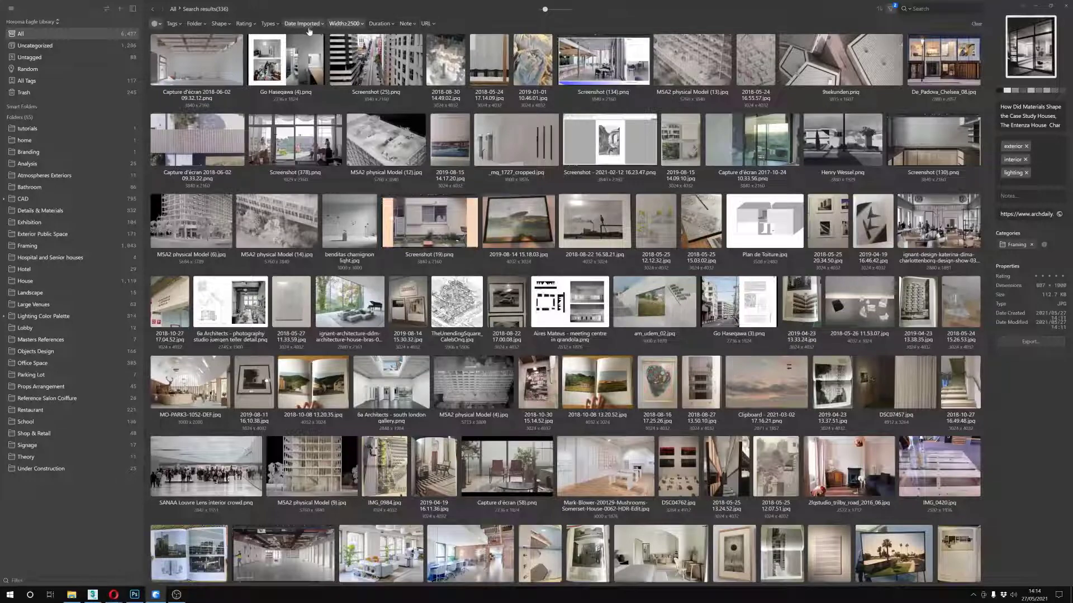
# Check the file type and rating filter options, and inspect the details of Screenshot (19) and M5A2 physical Model (14)
pyautogui.click(274, 26)
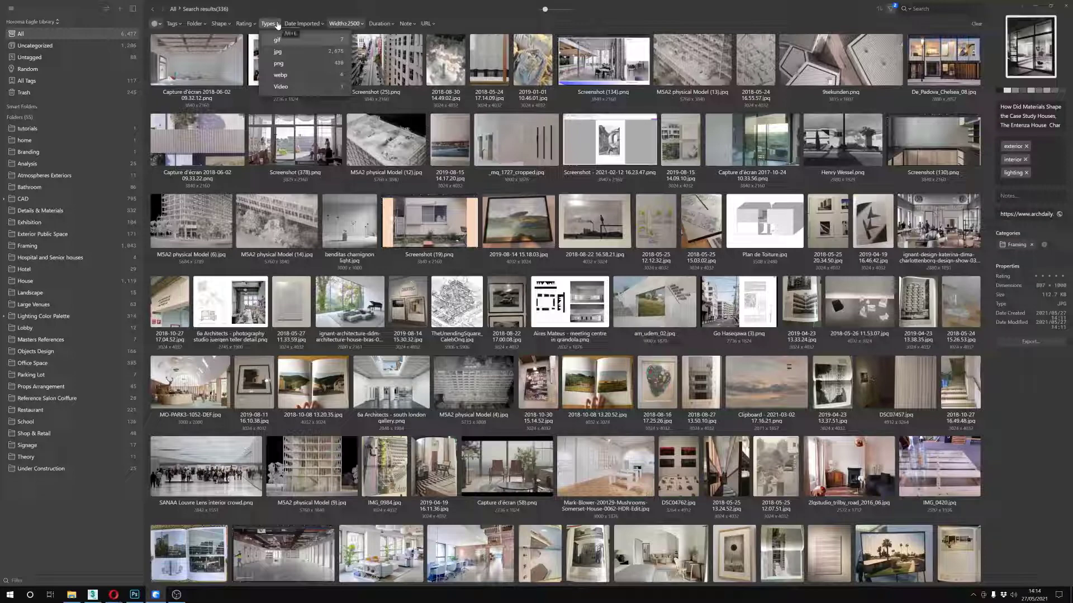
pyautogui.click(277, 26)
pyautogui.click(246, 24)
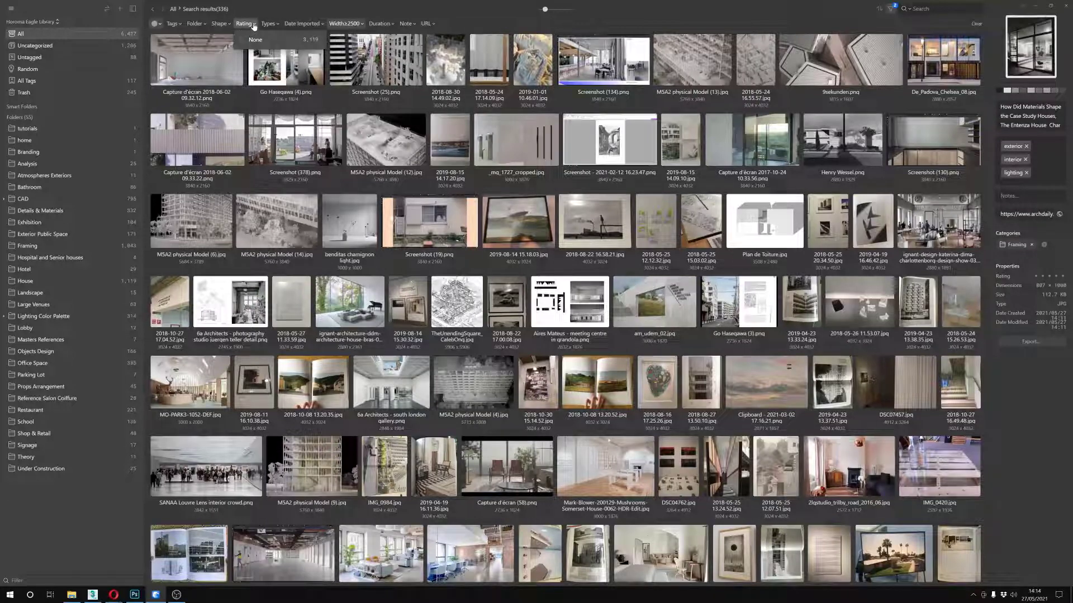
pyautogui.click(254, 26)
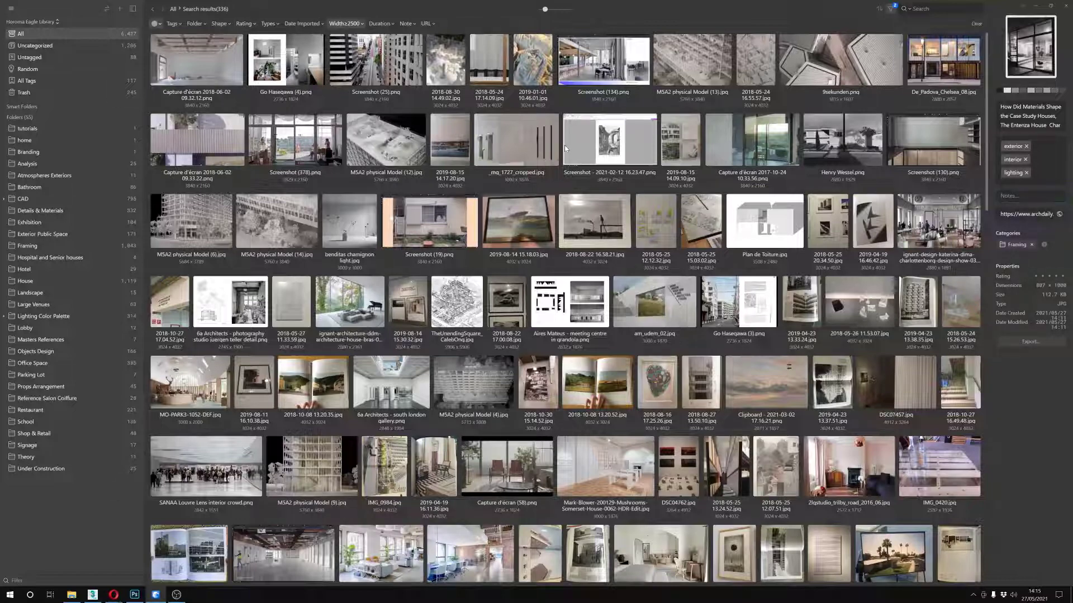
pyautogui.click(472, 240)
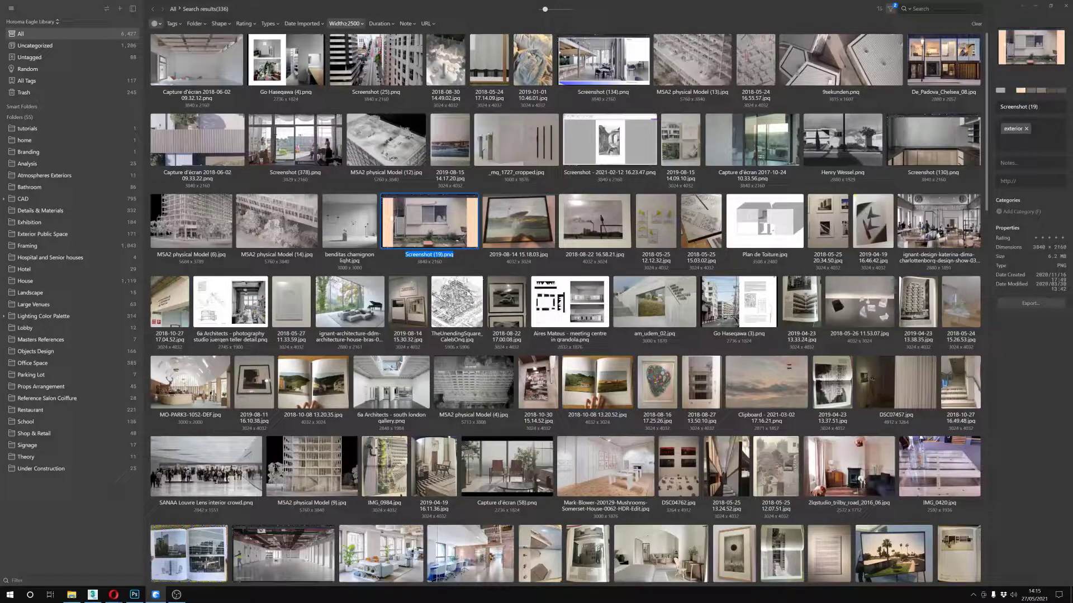
pyautogui.click(277, 229)
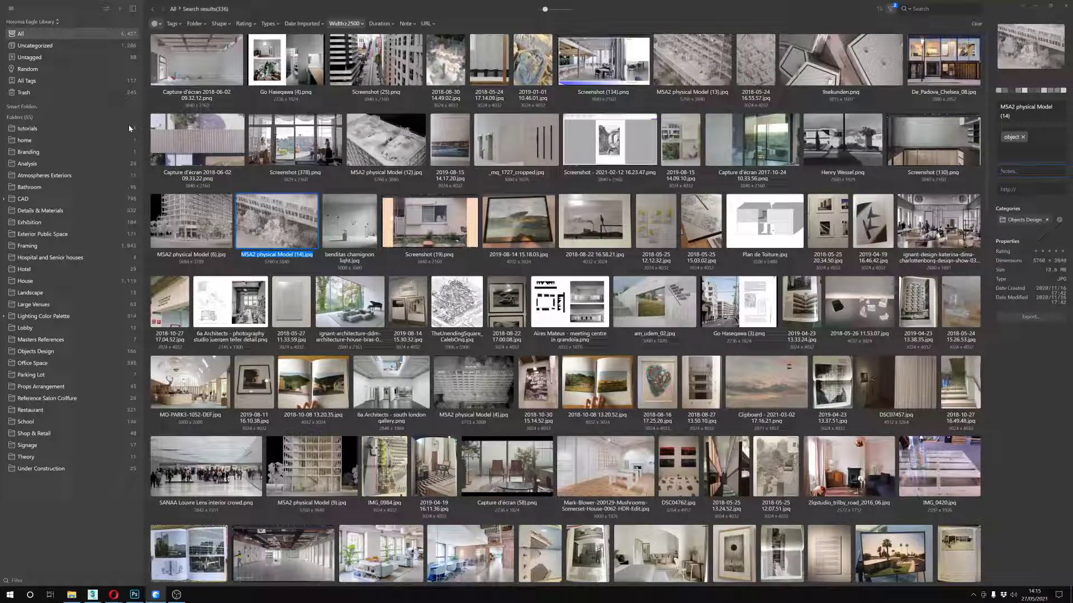
# Switch to the Horoma Postproduction library and look through its cut-out people images
pyautogui.click(53, 22)
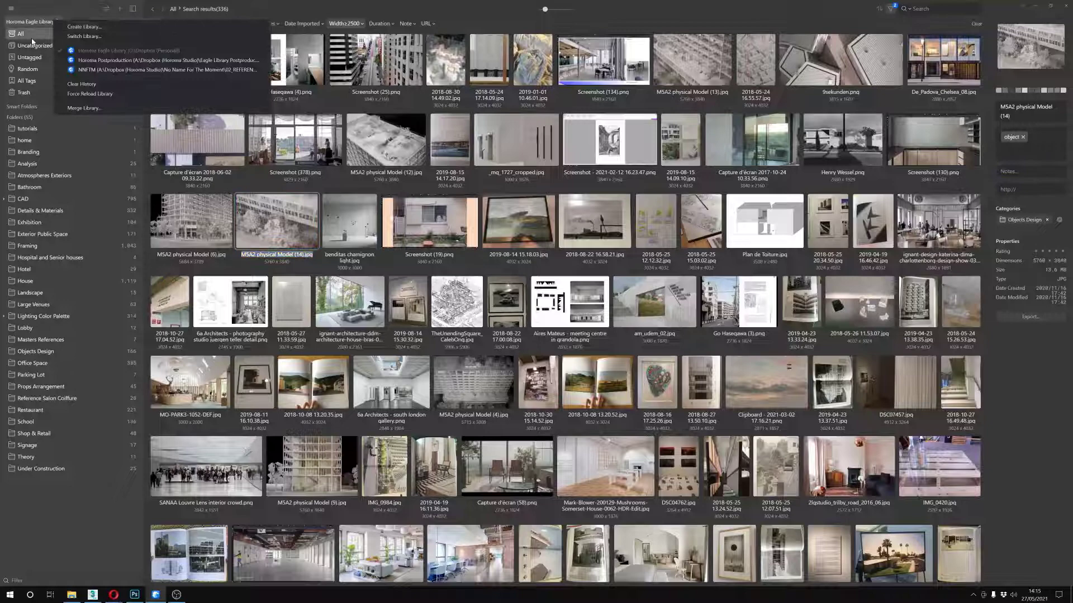
pyautogui.click(106, 61)
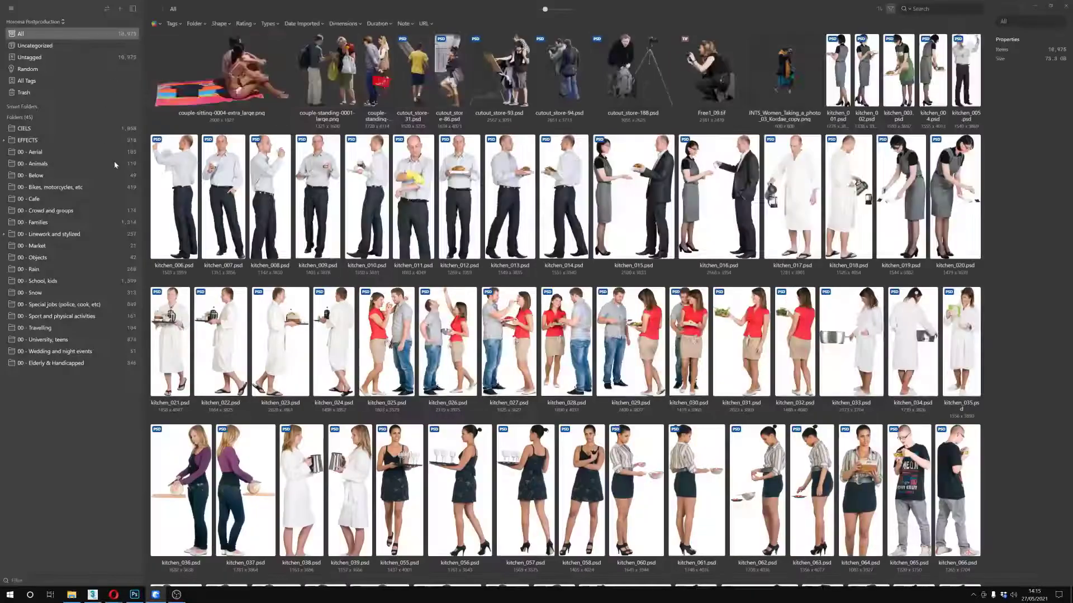
pyautogui.scroll(-1, 340, 194)
pyautogui.scroll(-5, 340, 194)
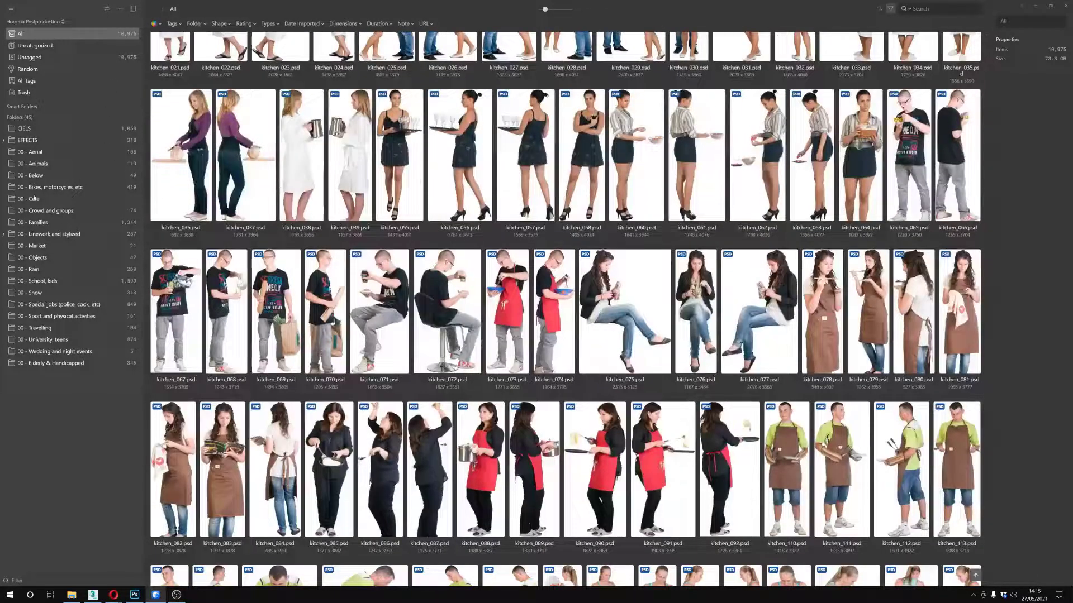
# Open the Cafe and Below folders briefly, and browse the cut-out people in the Snow folder
pyautogui.click(33, 199)
pyautogui.click(36, 175)
pyautogui.click(89, 292)
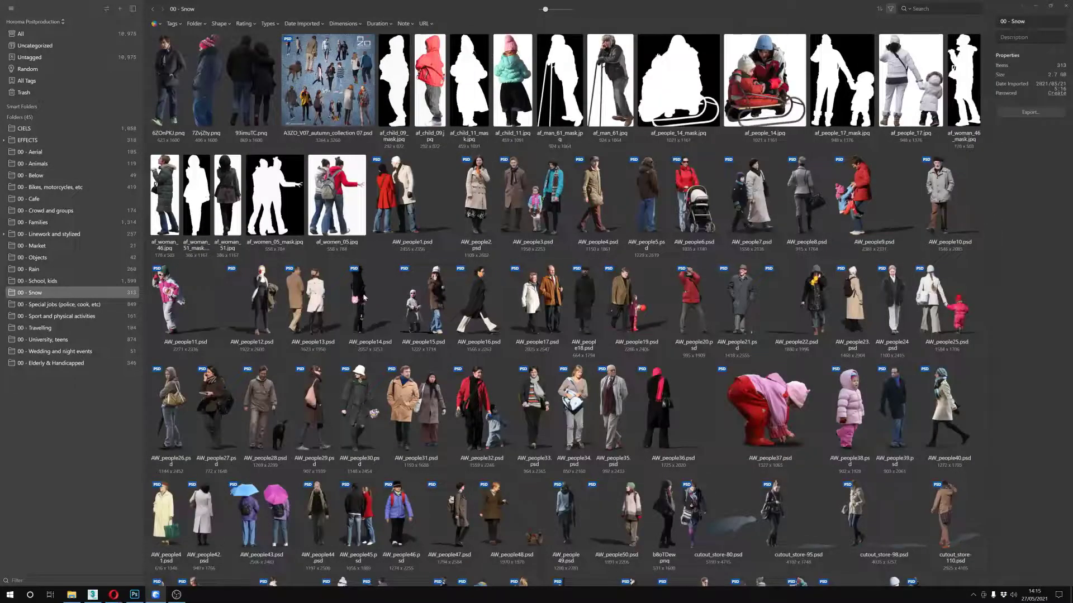
pyautogui.scroll(-15, 364, 297)
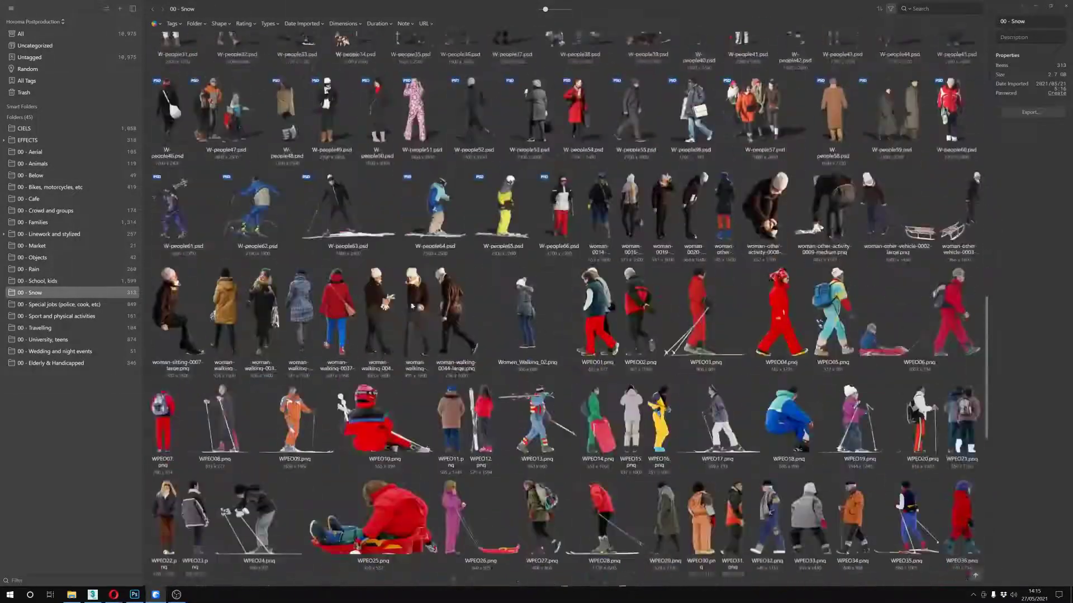
pyautogui.scroll(-10, 413, 318)
pyautogui.scroll(4, 420, 344)
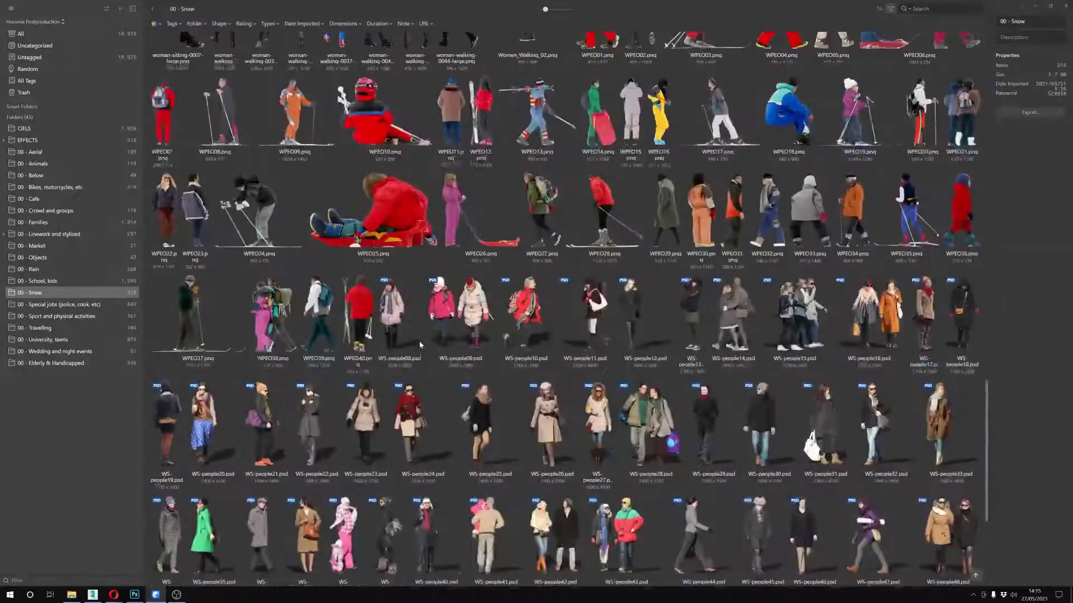
pyautogui.scroll(10, 420, 344)
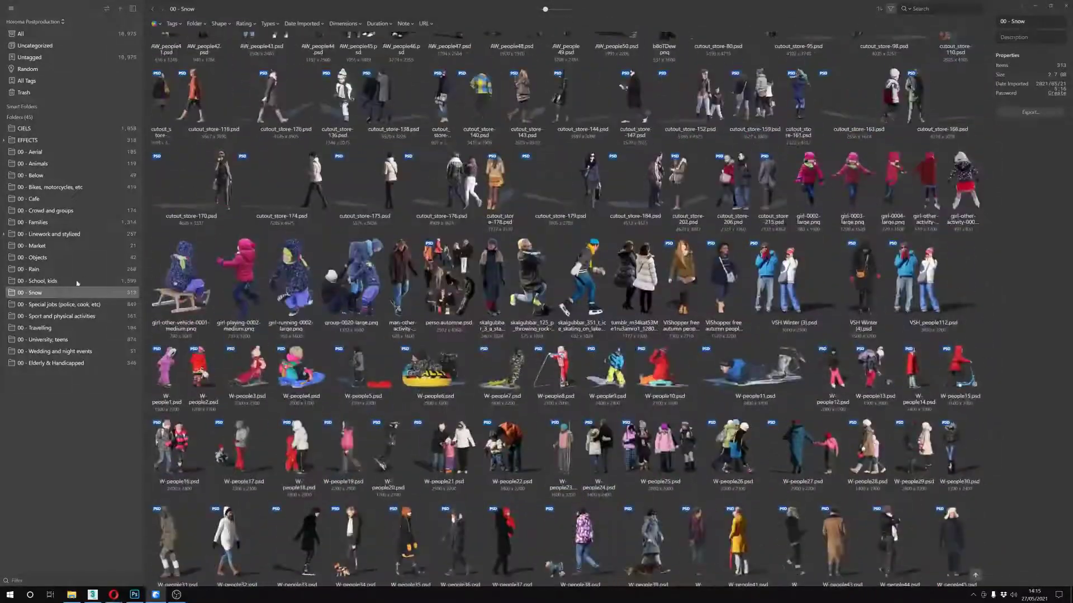
# Browse the cut-out images in the School, kids folder and the Aerial folder
pyautogui.click(78, 281)
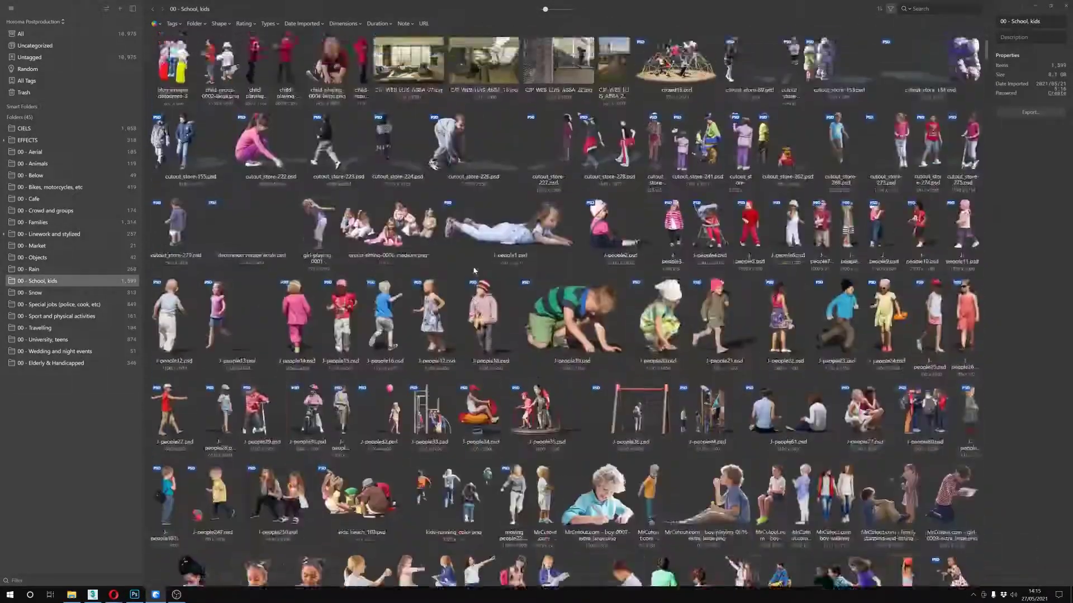
pyautogui.scroll(-15, 474, 271)
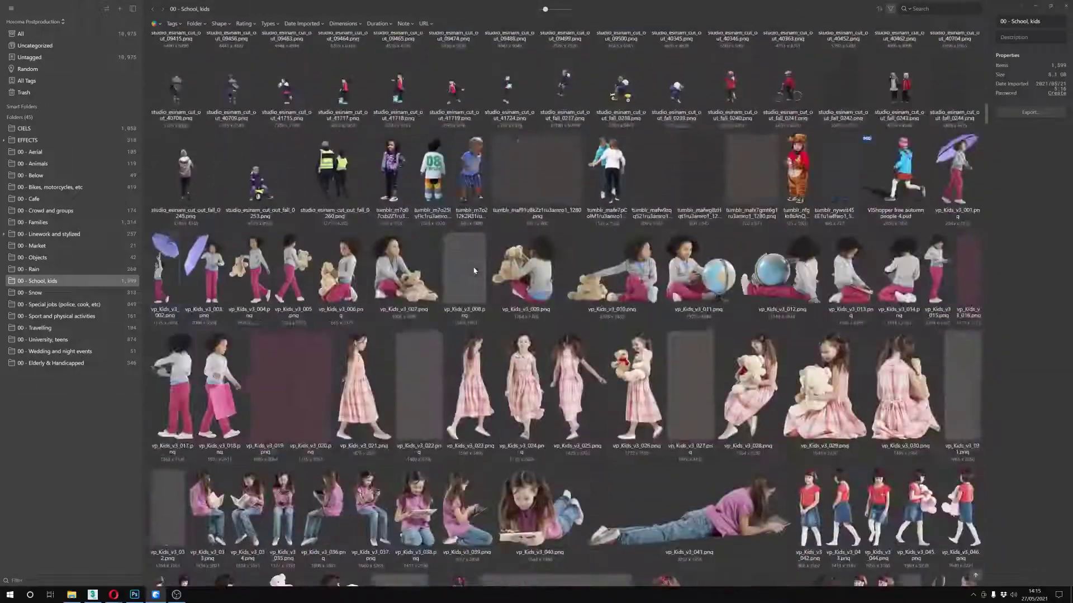
pyautogui.scroll(-6, 474, 271)
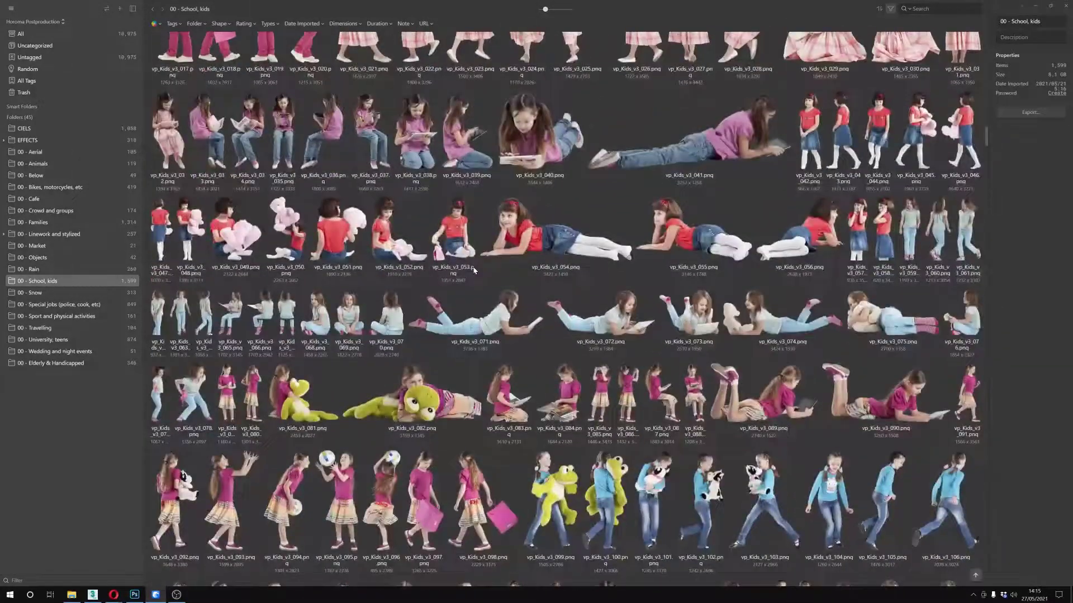
pyautogui.scroll(-10, 473, 271)
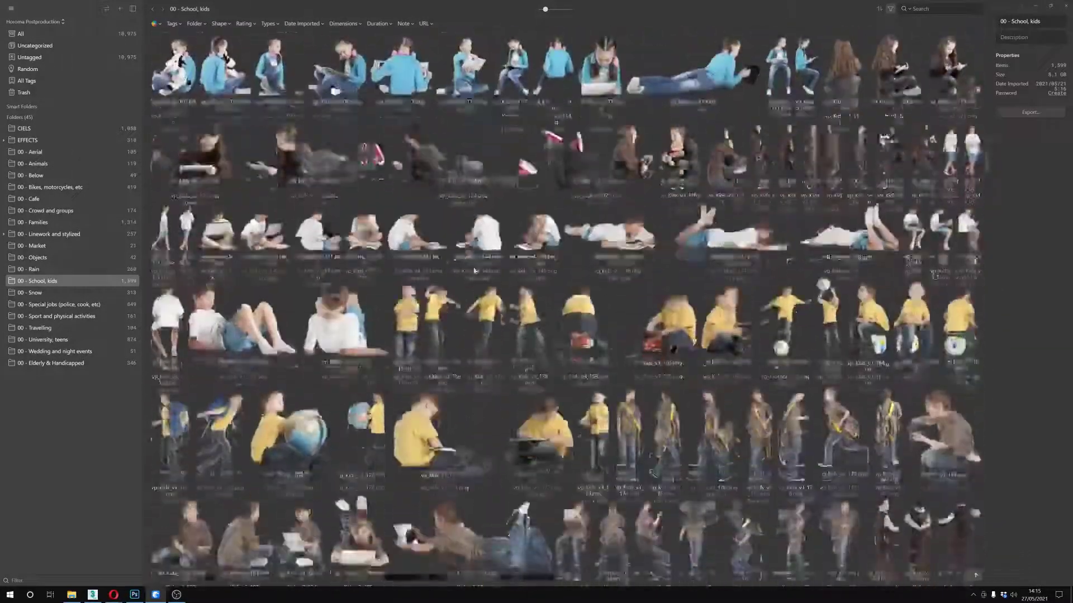
pyautogui.scroll(-1, 473, 271)
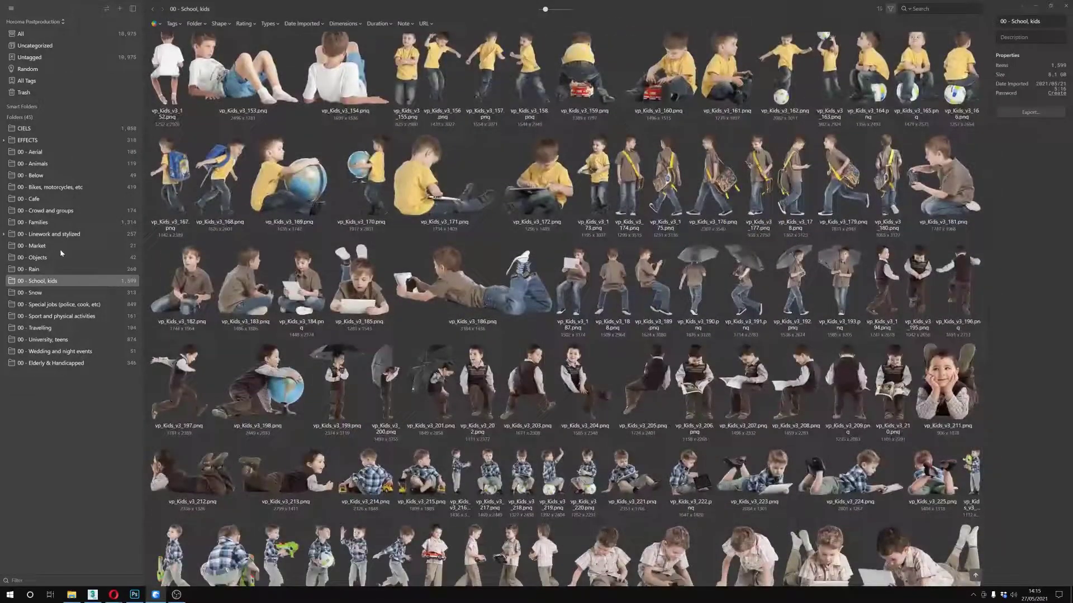
pyautogui.click(52, 152)
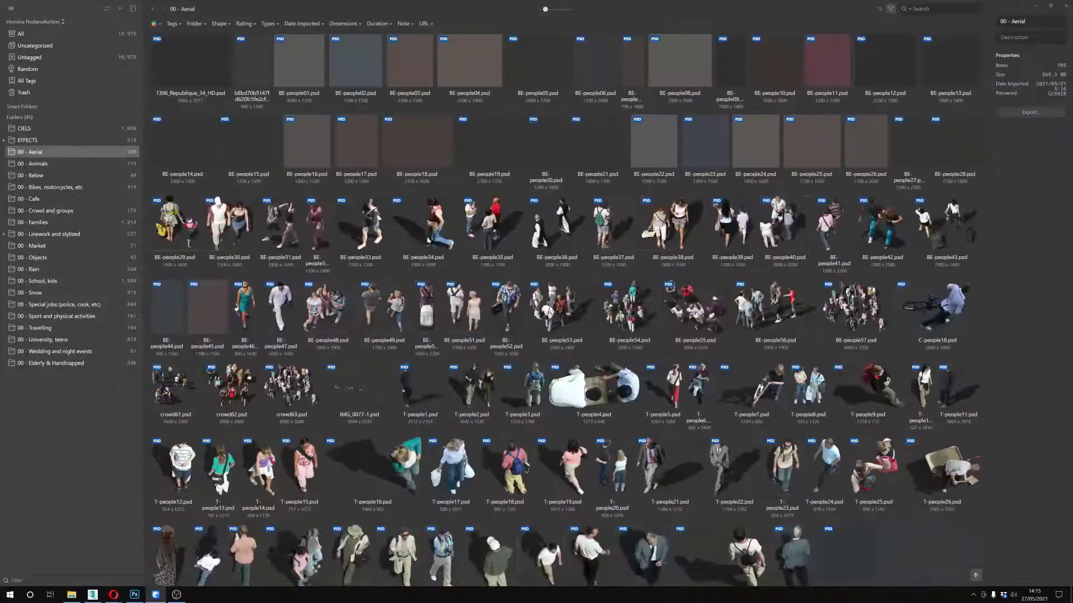
pyautogui.scroll(1, 420, 268)
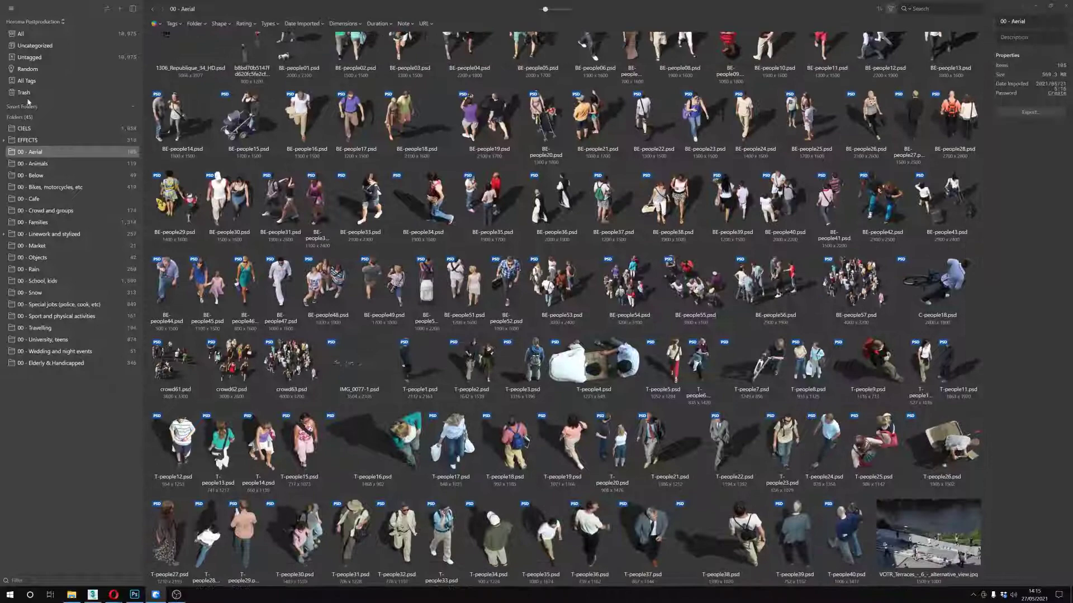
# Switch back to the Horoma Eagle Library and look through all its images
pyautogui.click(34, 21)
pyautogui.click(113, 62)
pyautogui.scroll(-5, 307, 307)
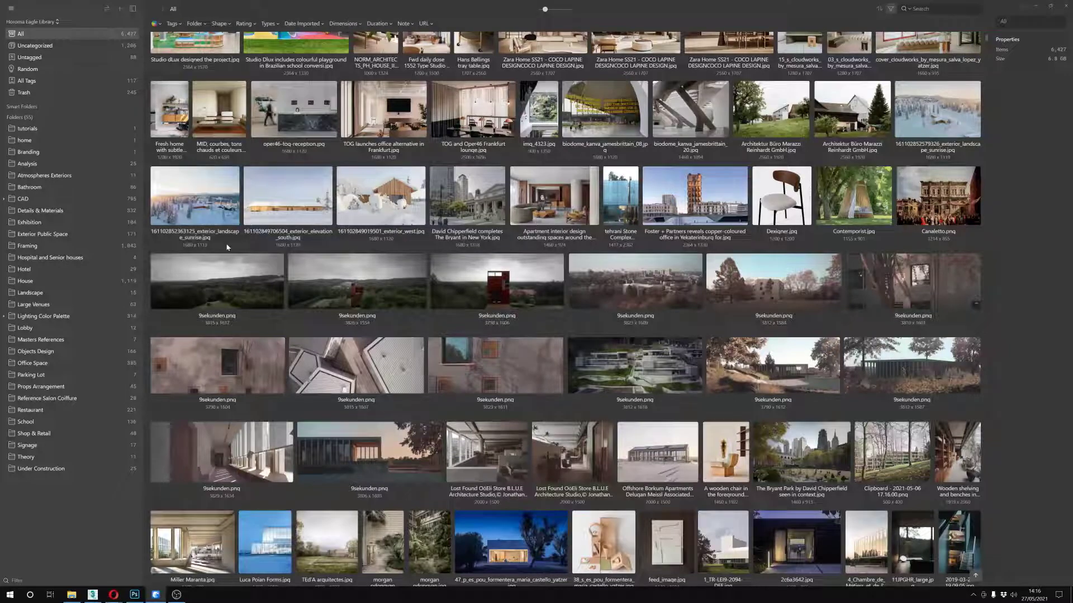
pyautogui.scroll(5, 329, 223)
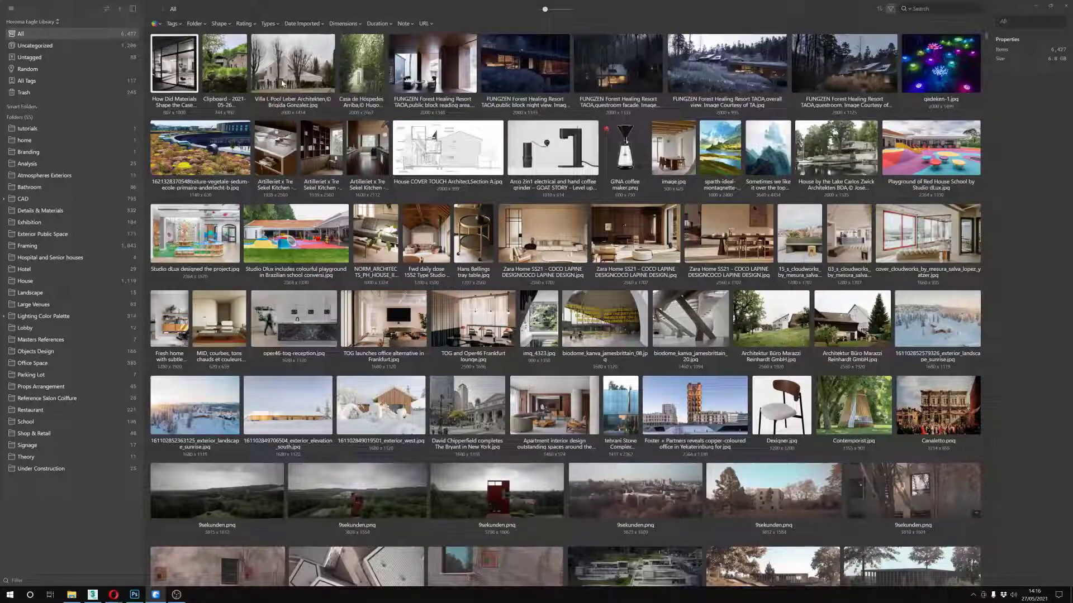
# Browse the library in random order, view the uncategorized images, and return to showing all items
pyautogui.click(62, 70)
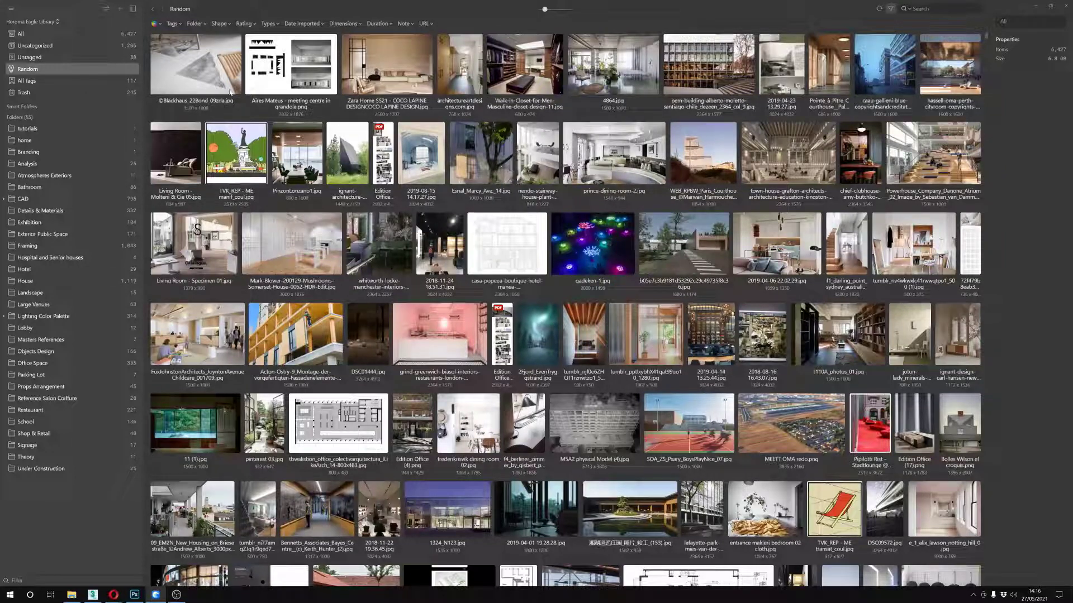
pyautogui.scroll(-4, 541, 185)
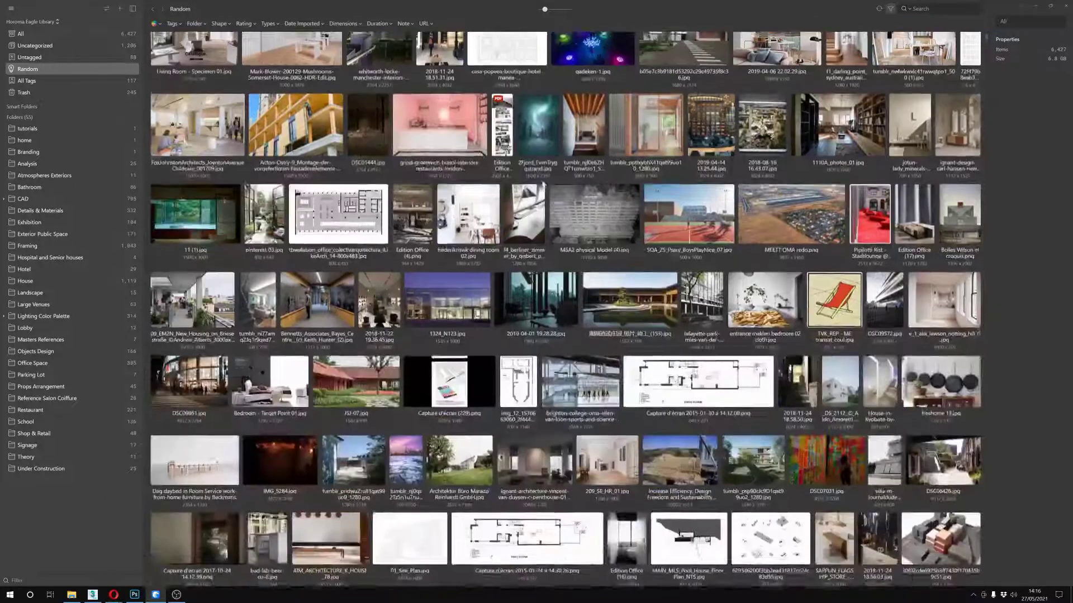
pyautogui.scroll(3, 541, 185)
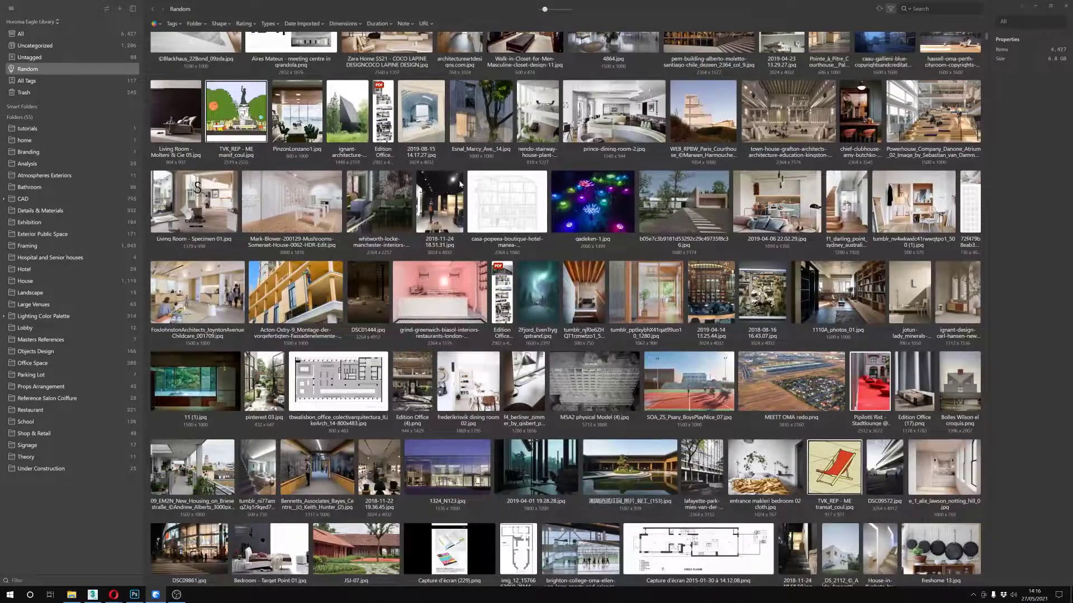
pyautogui.scroll(-3, 438, 175)
pyautogui.scroll(-4, 460, 182)
pyautogui.scroll(6, 460, 182)
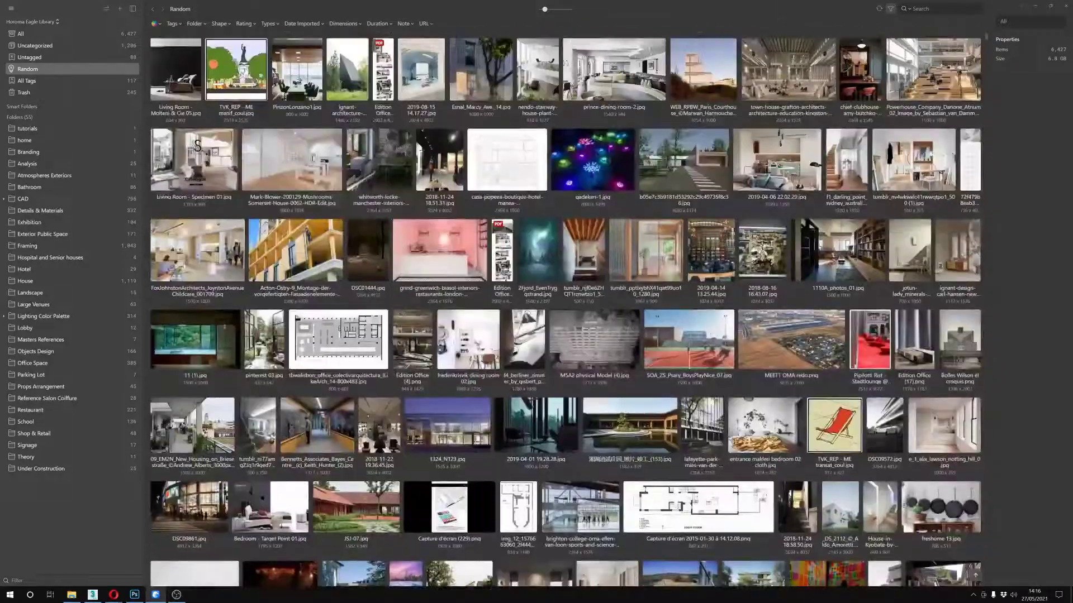
pyautogui.click(39, 46)
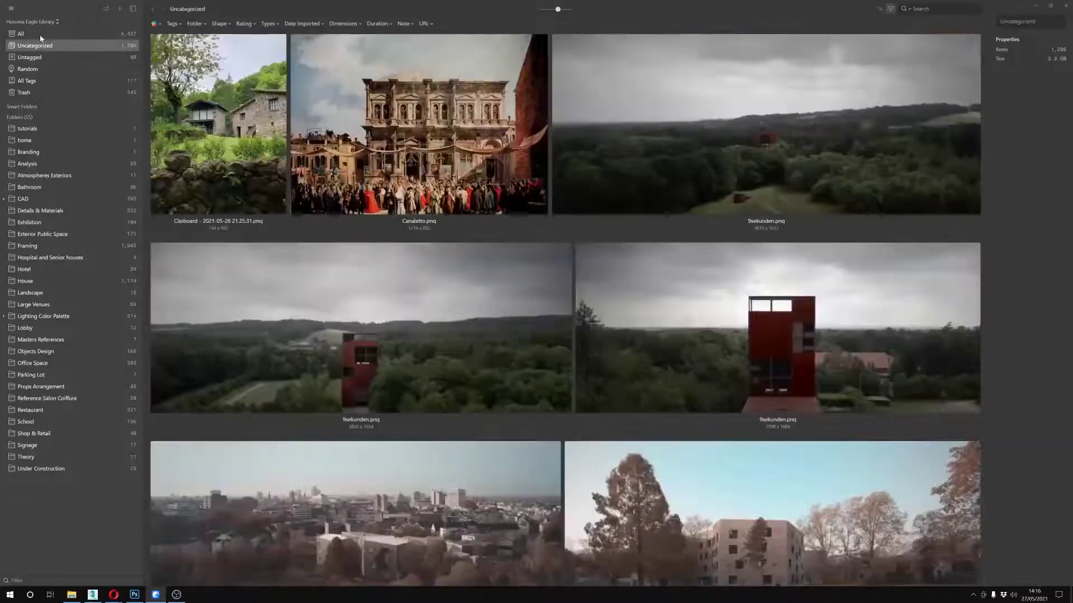
pyautogui.click(41, 35)
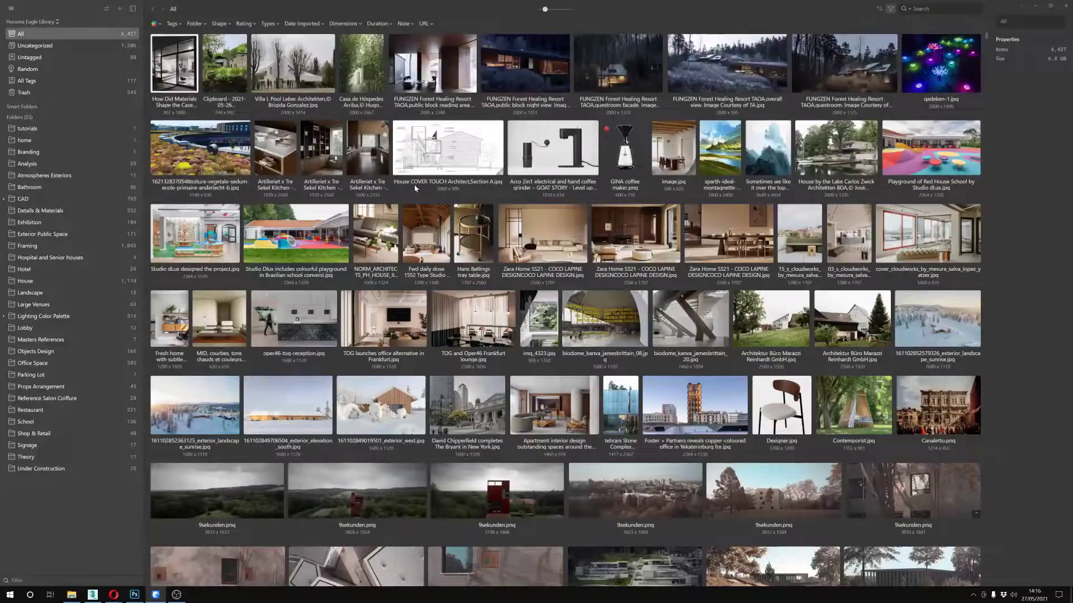
pyautogui.scroll(-5, 414, 184)
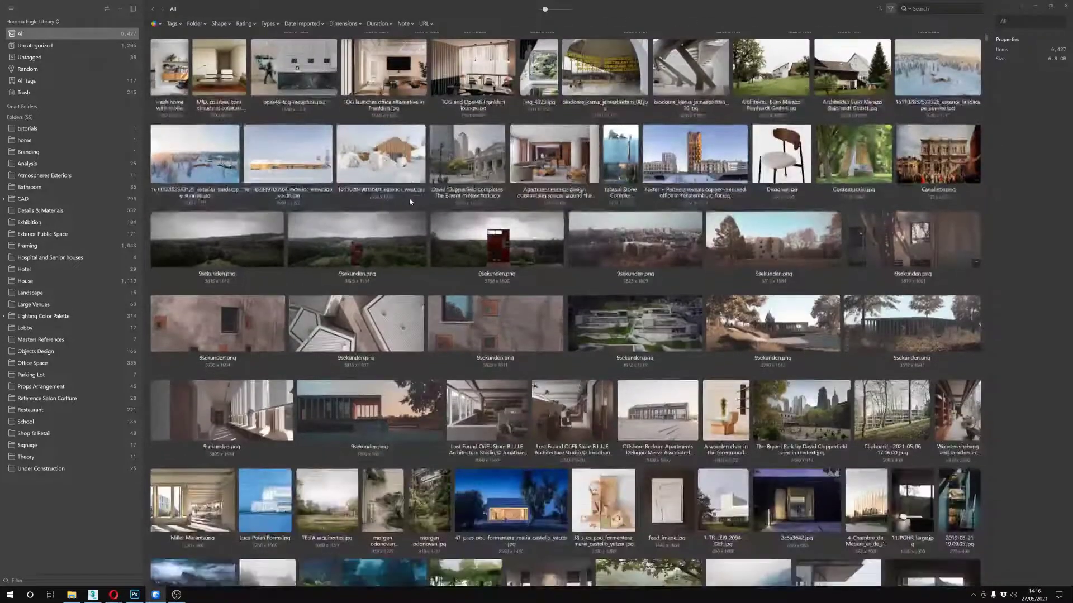
pyautogui.scroll(3, 409, 197)
pyautogui.scroll(2, 410, 202)
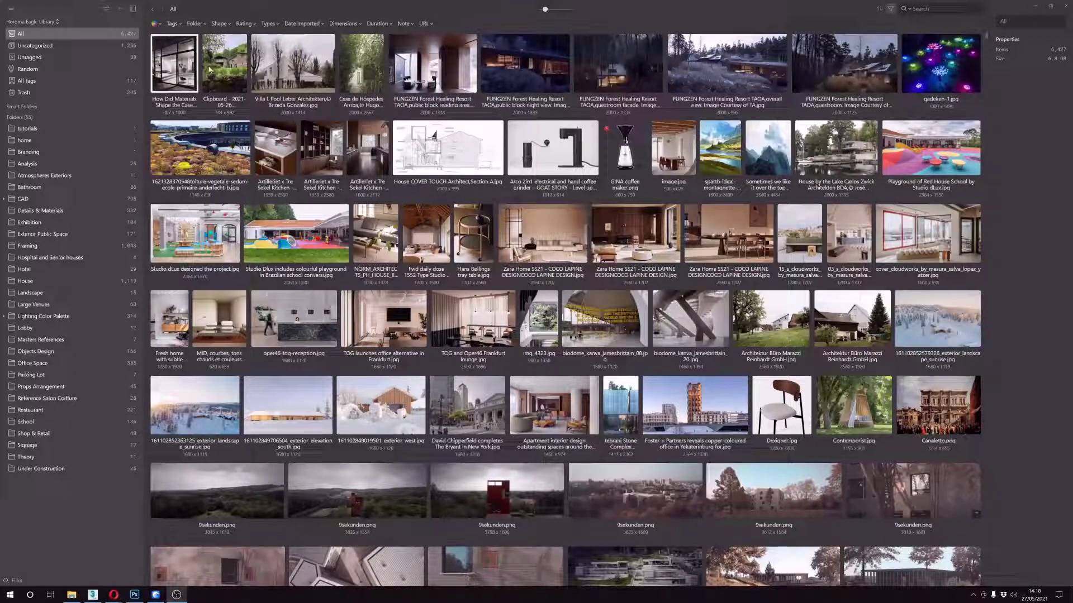
# Filter all images in the library by the exterior tag
pyautogui.click(306, 72)
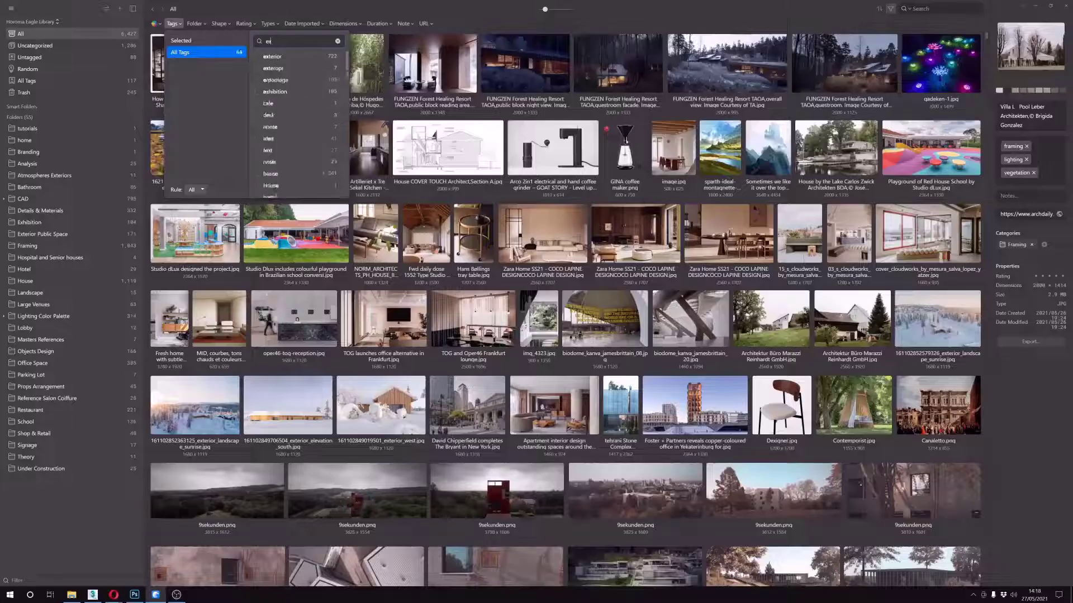
pyautogui.write('exterior')
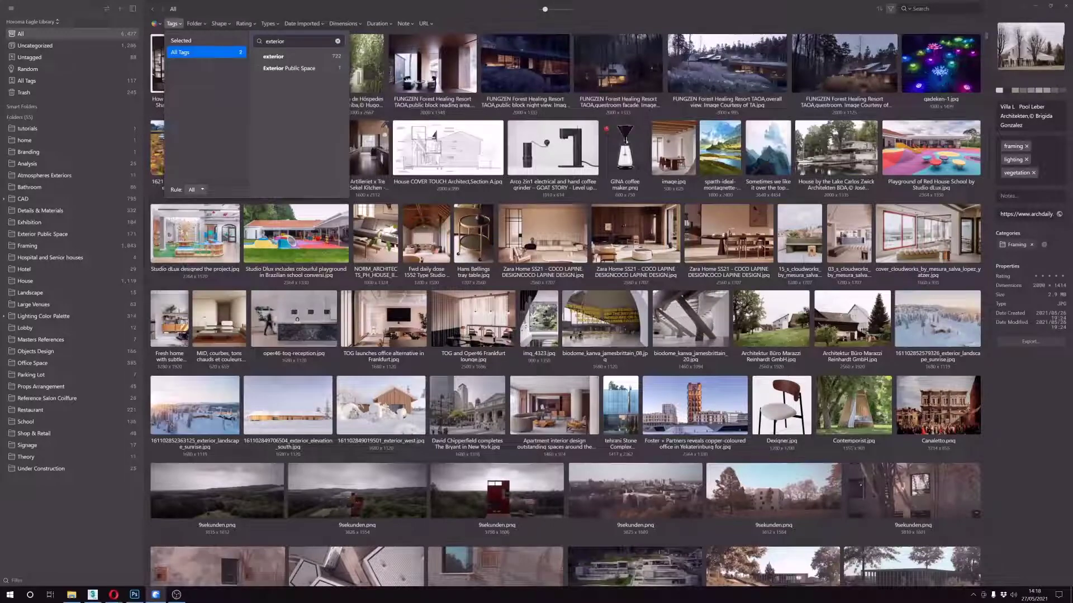
pyautogui.click(258, 57)
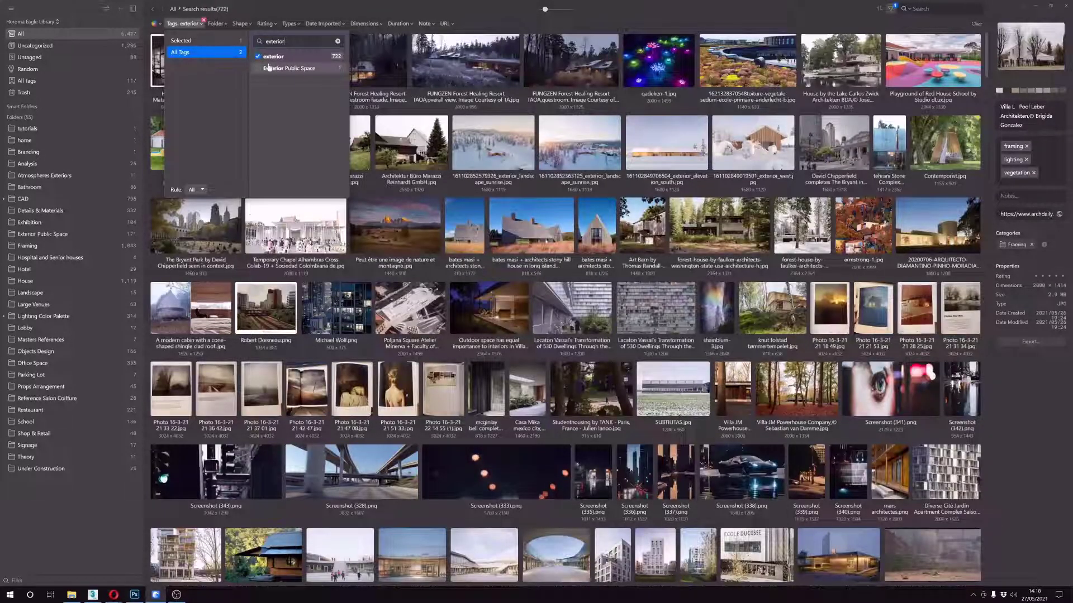
# Add the interior tag to the exterior filter, view the combined matches, and remove the interior tag again
pyautogui.moveTo(287, 42); pyautogui.dragTo(241, 43)
pyautogui.write('interior')
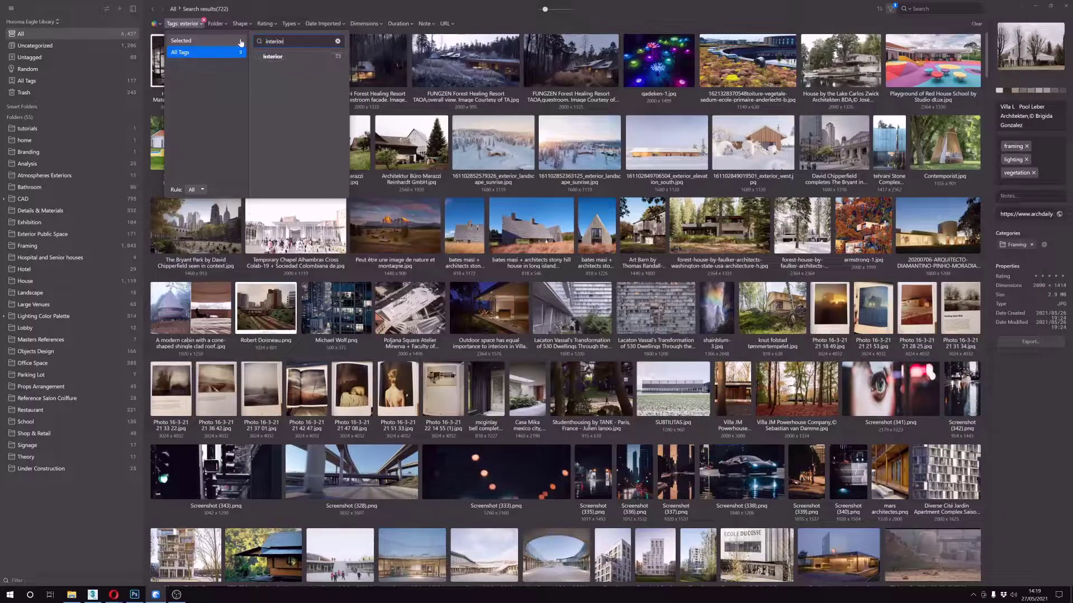
pyautogui.click(258, 56)
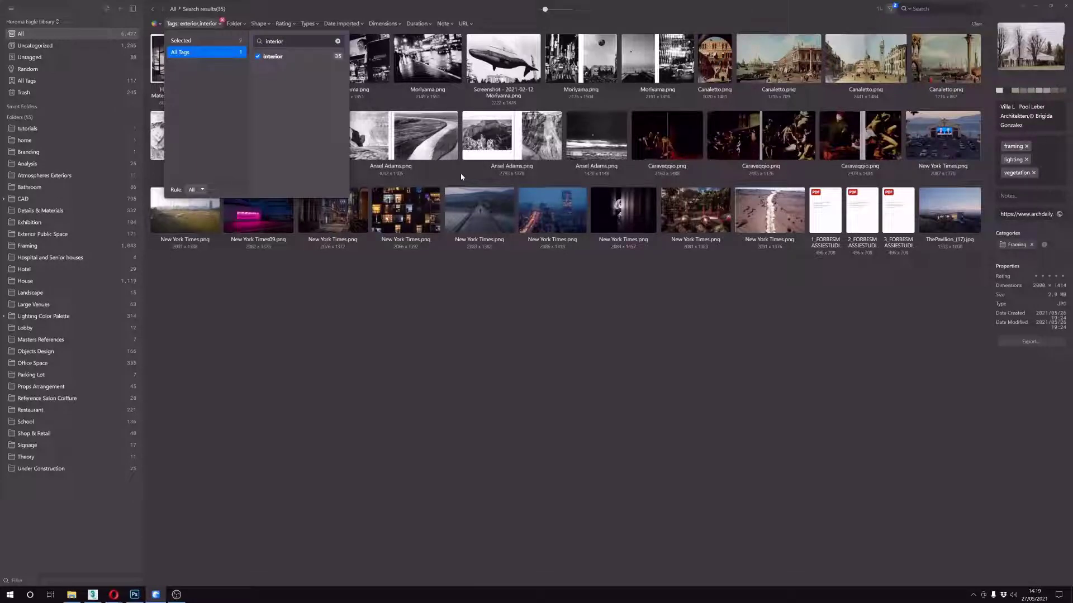
pyautogui.click(286, 56)
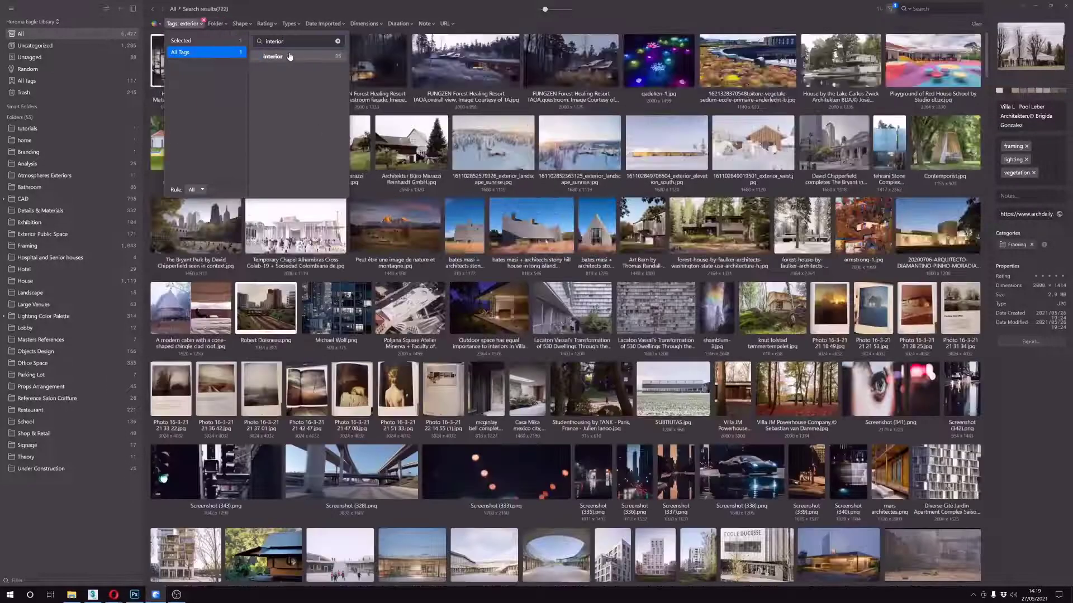
# Combine the exterior filter with the lighting tag and look through the matching images
pyautogui.hotkey('ctrl', 'a')
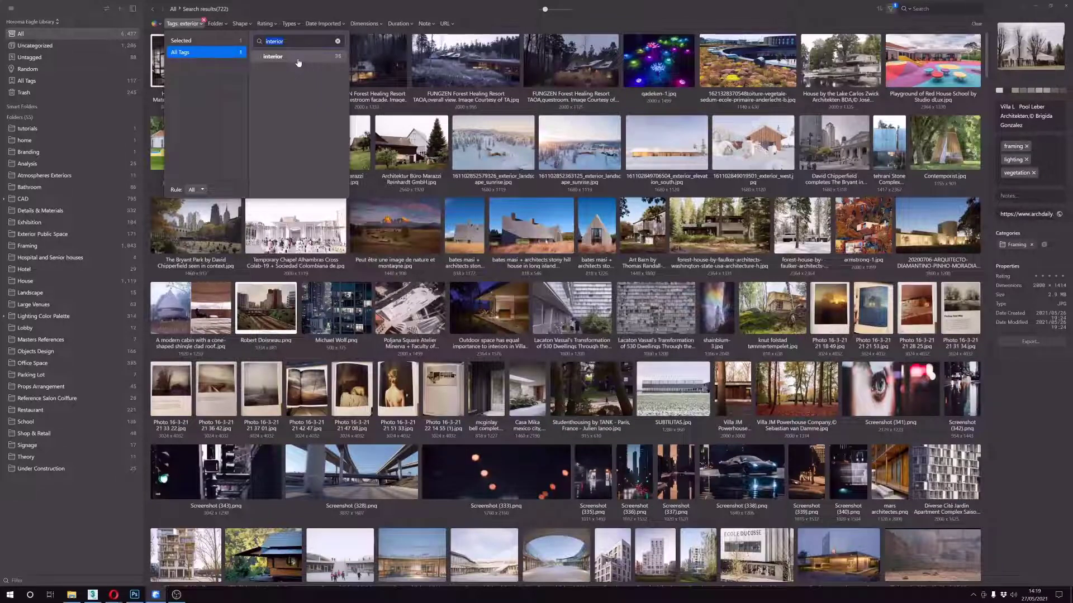
pyautogui.write('light')
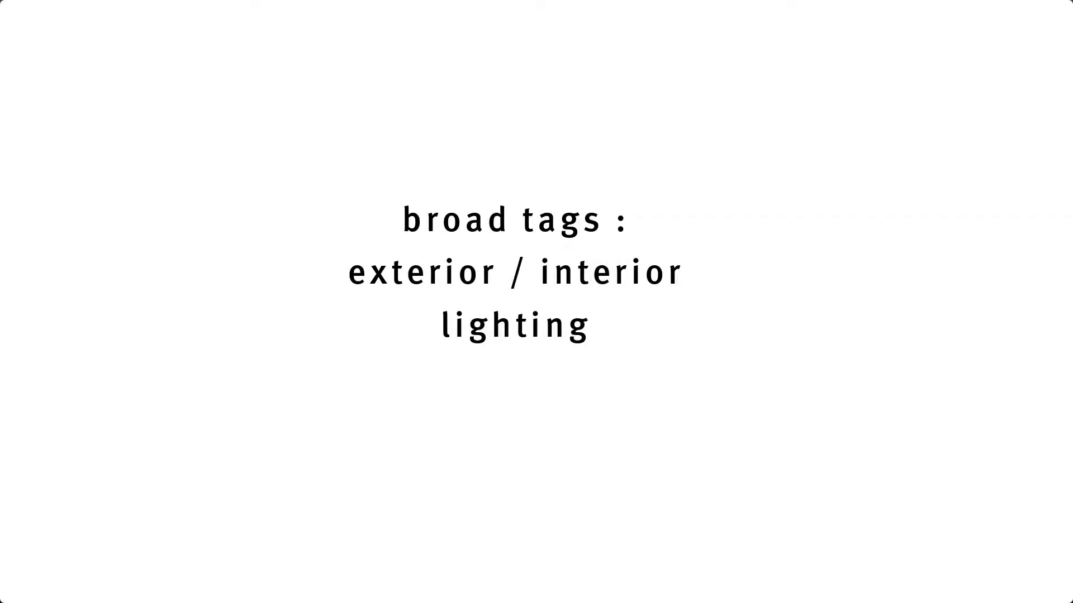
pyautogui.scroll(-5, 406, 305)
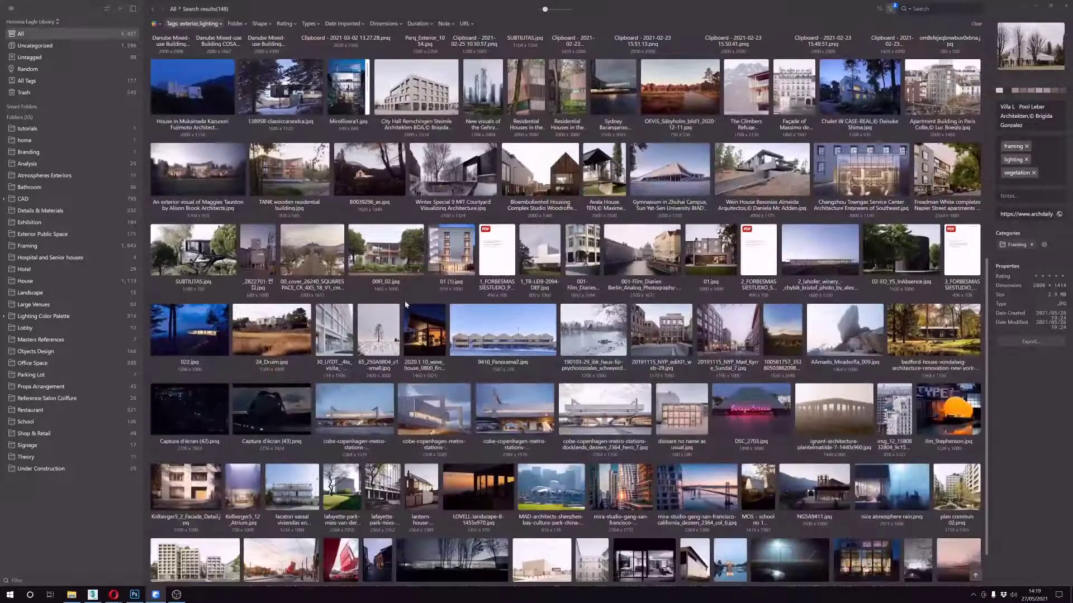
pyautogui.scroll(-1, 406, 304)
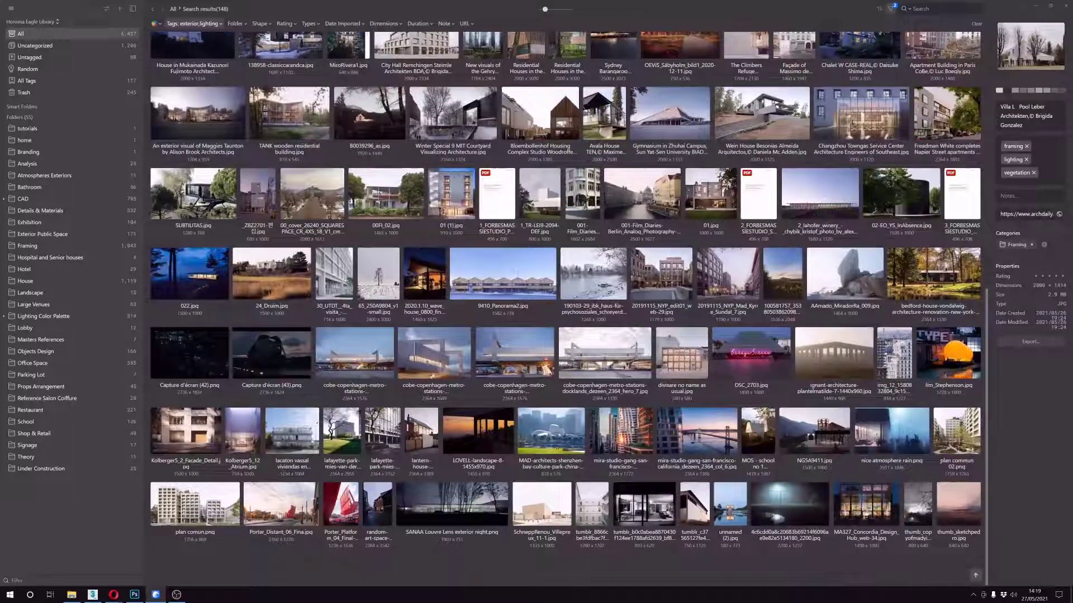
pyautogui.scroll(8, 513, 346)
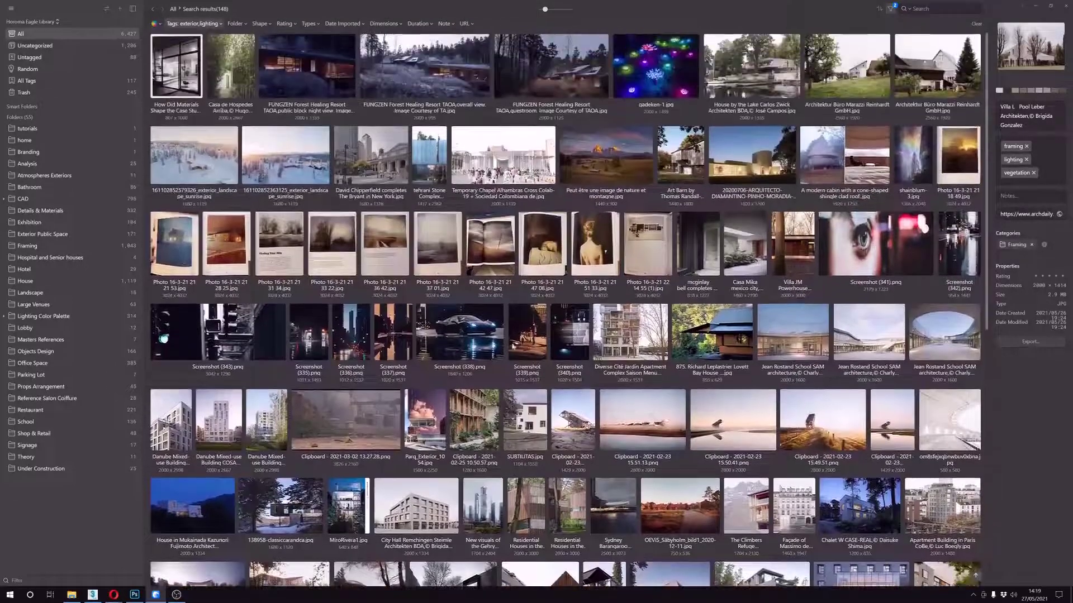
# Replace the lighting tag with framing in the exterior filter and browse the matching images
pyautogui.click(219, 26)
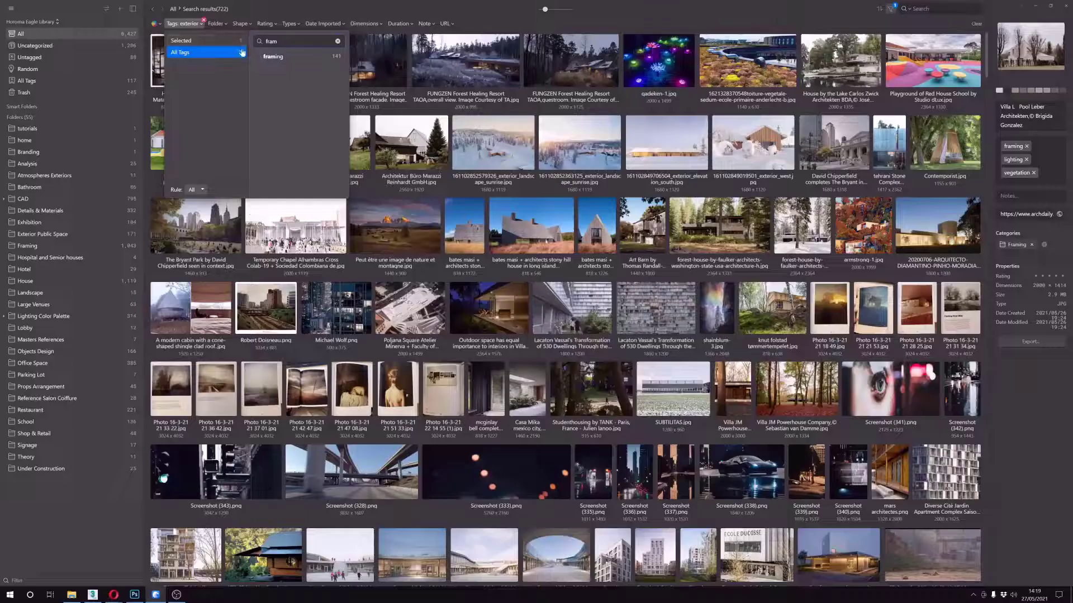
pyautogui.click(242, 53)
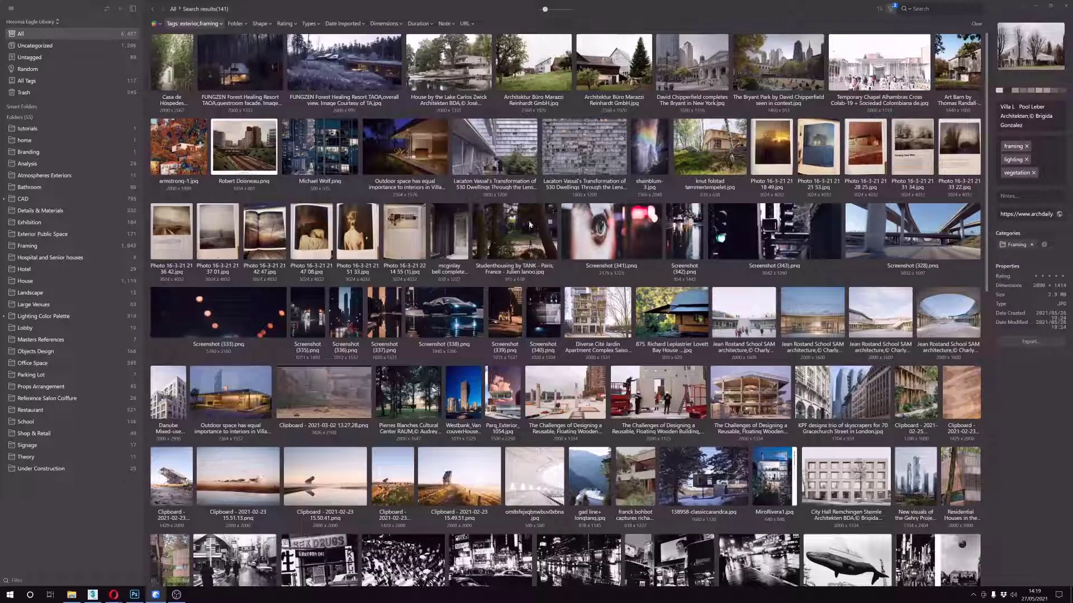
pyautogui.scroll(-6, 474, 180)
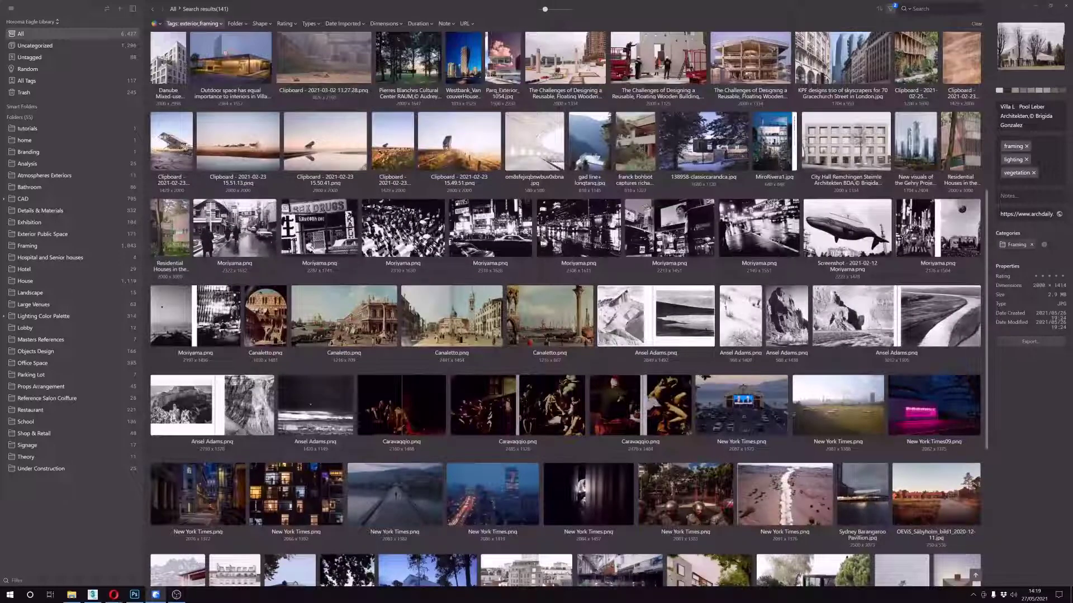
pyautogui.scroll(-4, 505, 200)
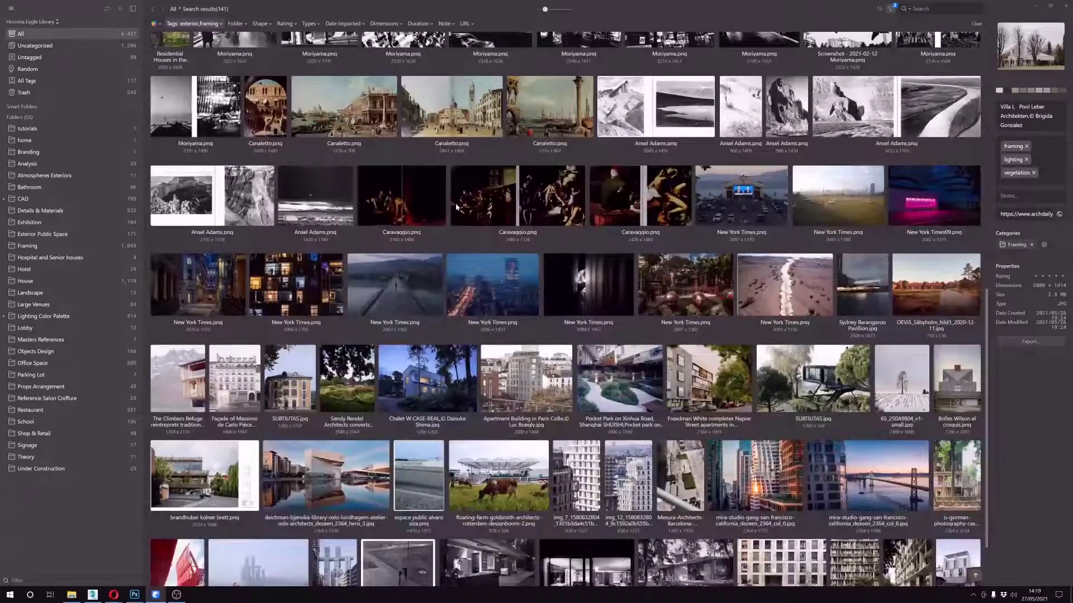
pyautogui.scroll(-2, 479, 246)
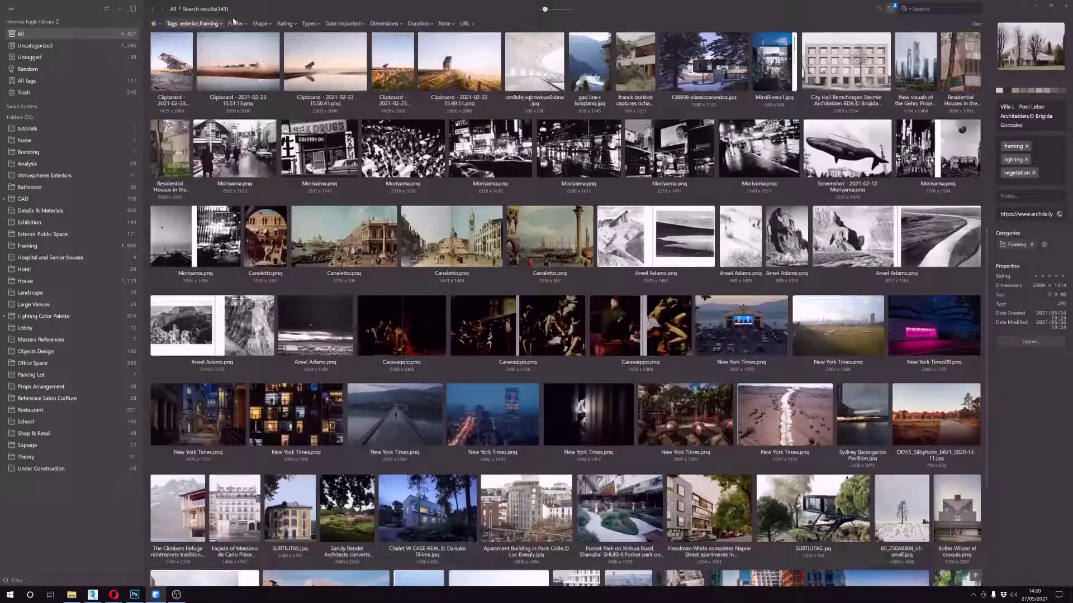
# Clear the exterior and framing tags, filter all images by the color palette tag, and look through the matches
pyautogui.click(220, 23)
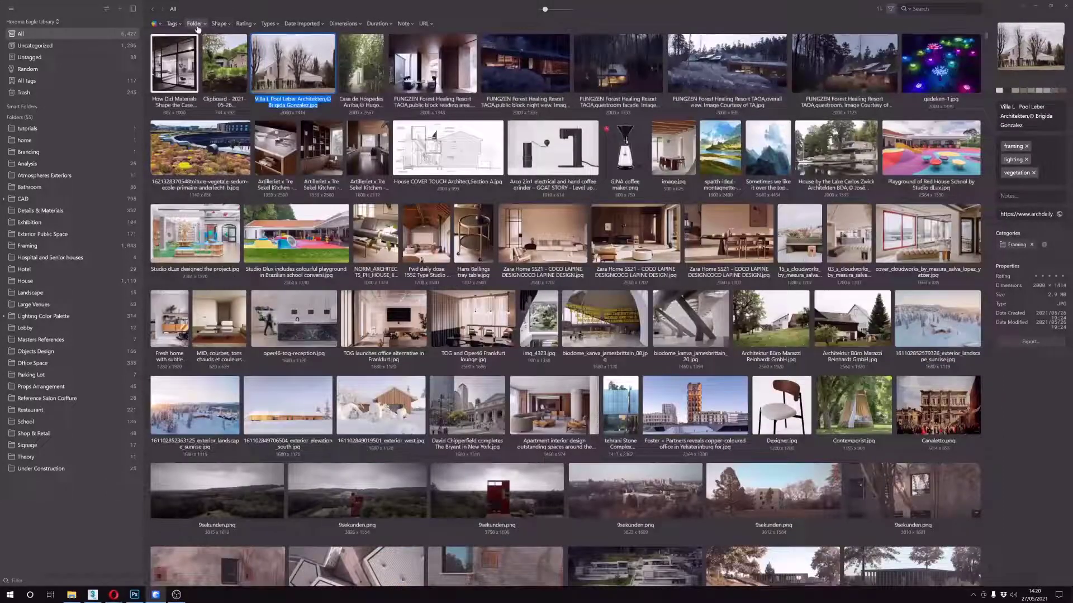
pyautogui.click(179, 25)
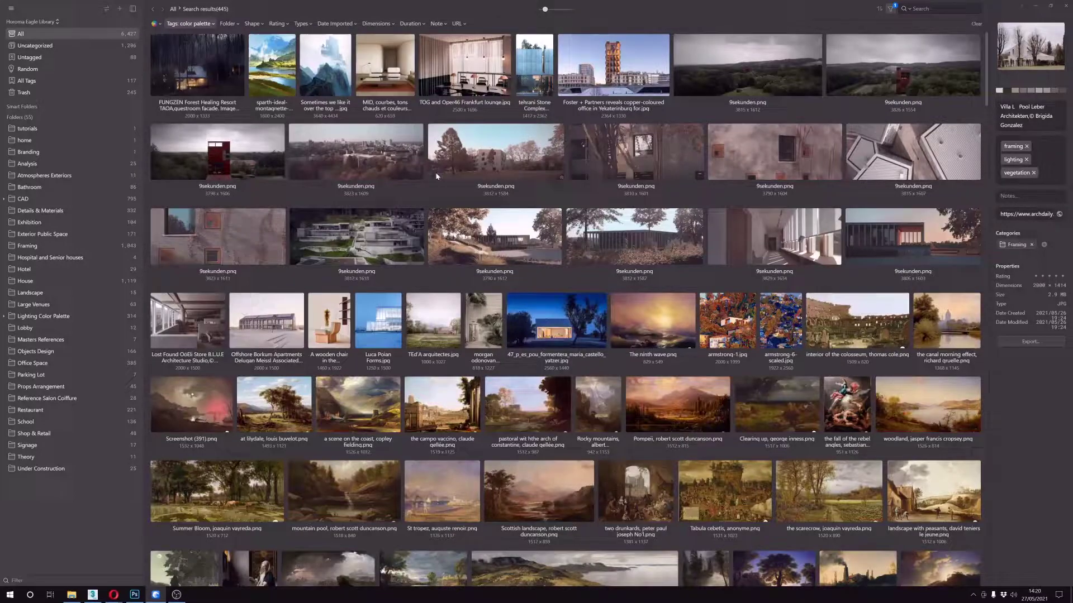
pyautogui.scroll(-7, 430, 208)
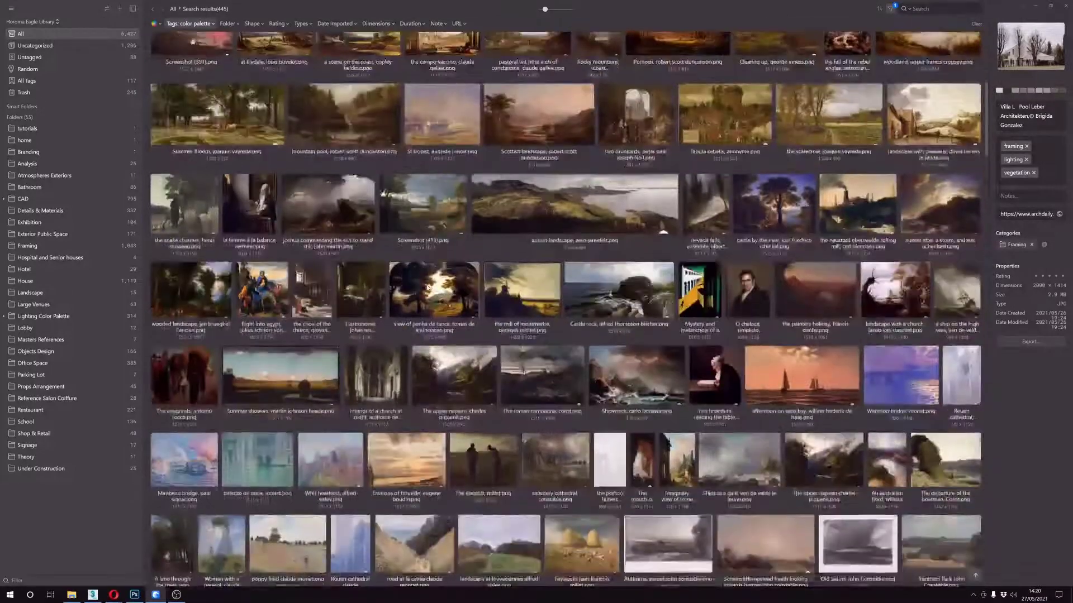
pyautogui.scroll(-3, 427, 286)
pyautogui.scroll(-3, 427, 286)
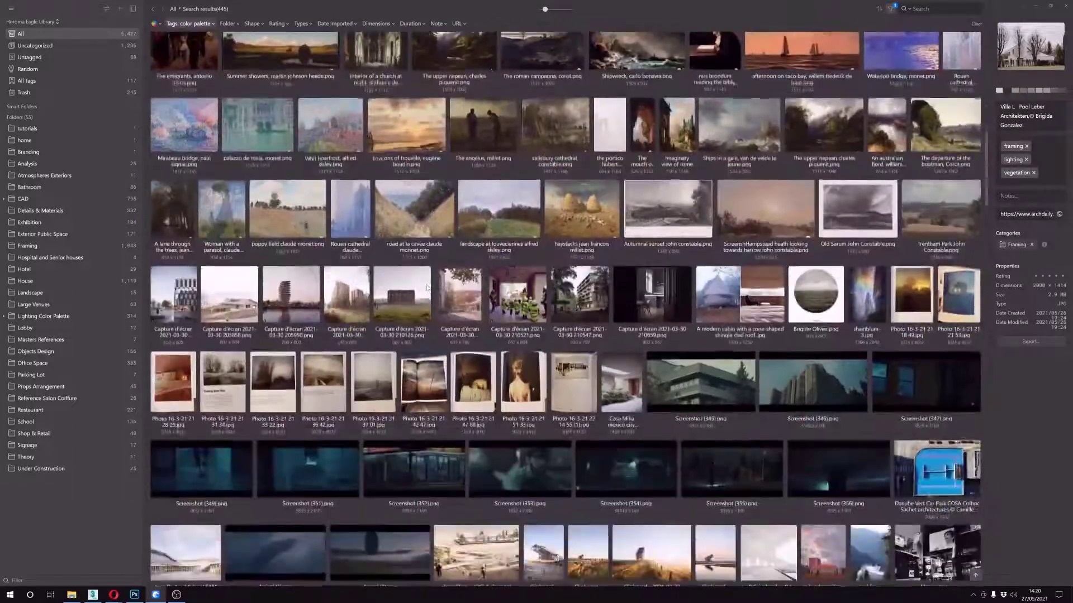
pyautogui.scroll(-2, 427, 287)
pyautogui.scroll(-5, 427, 287)
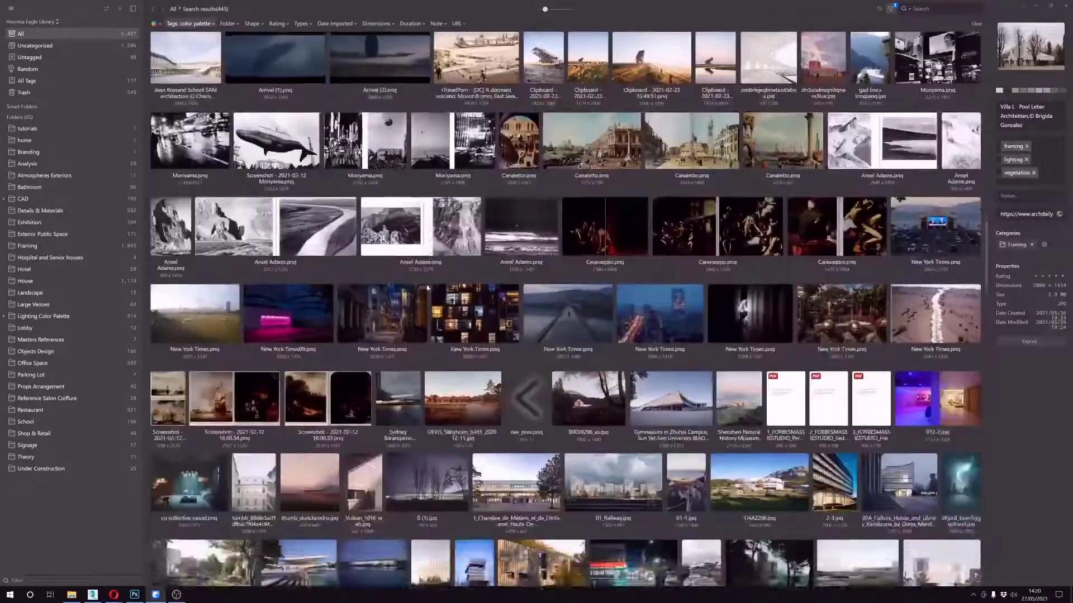
pyautogui.scroll(-2, 426, 287)
pyautogui.scroll(-4, 264, 293)
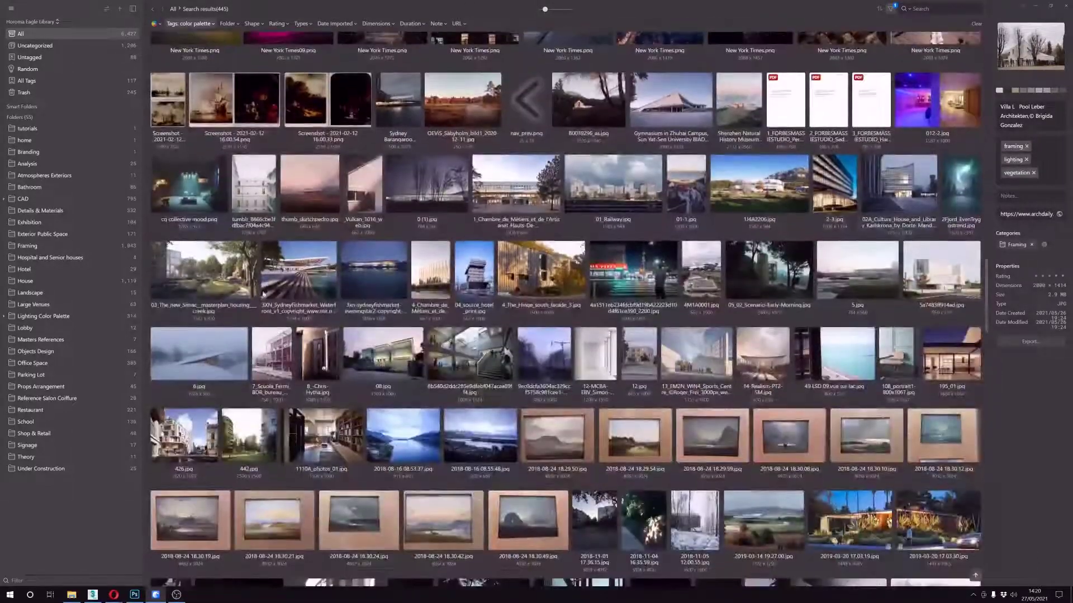
pyautogui.scroll(-4, 264, 293)
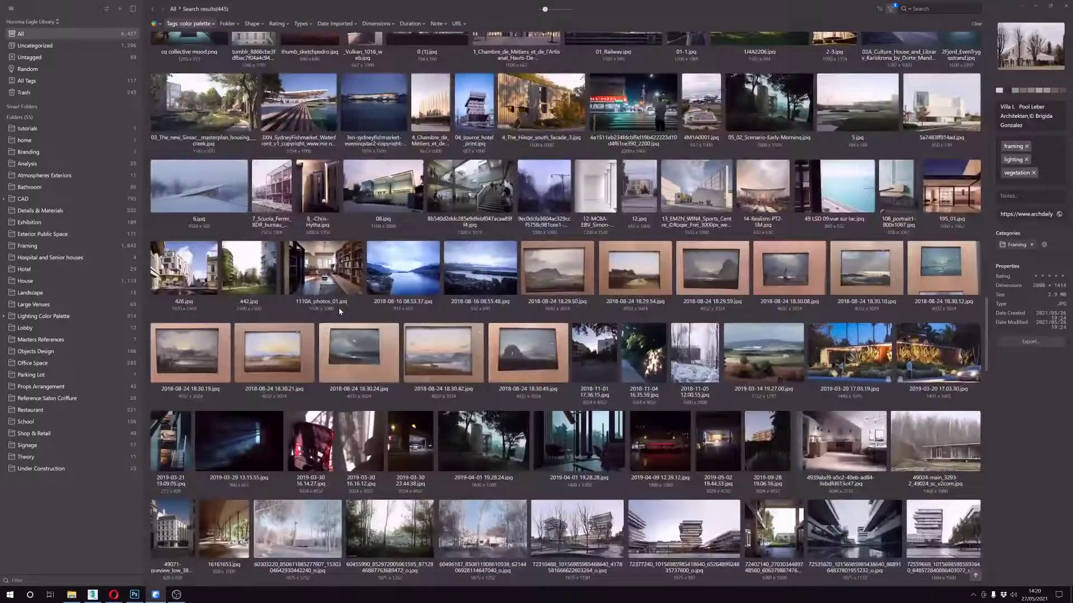
pyautogui.scroll(-3, 338, 307)
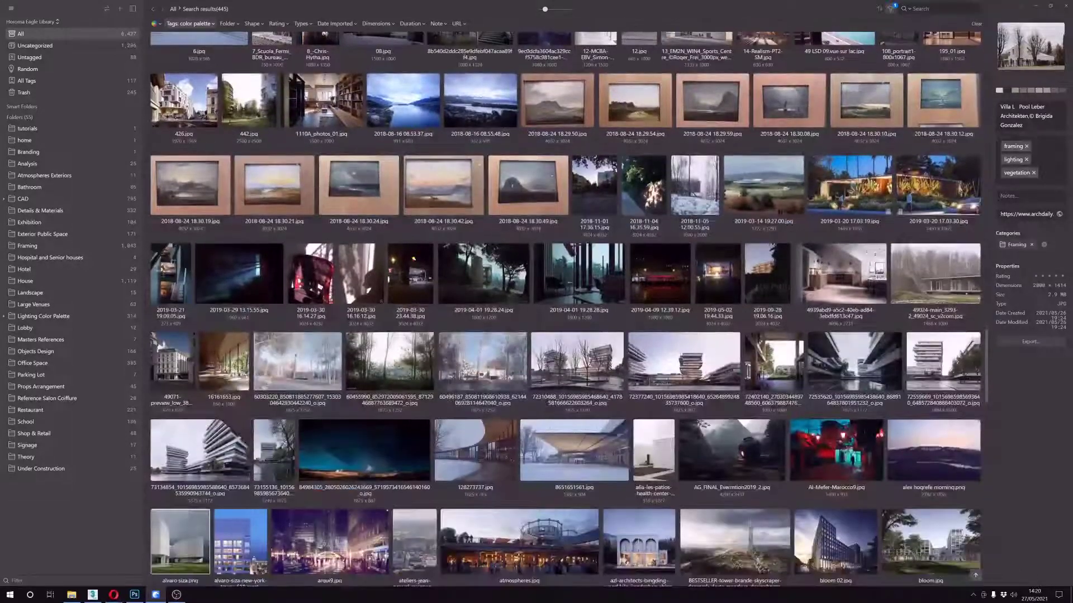
pyautogui.scroll(-4, 339, 308)
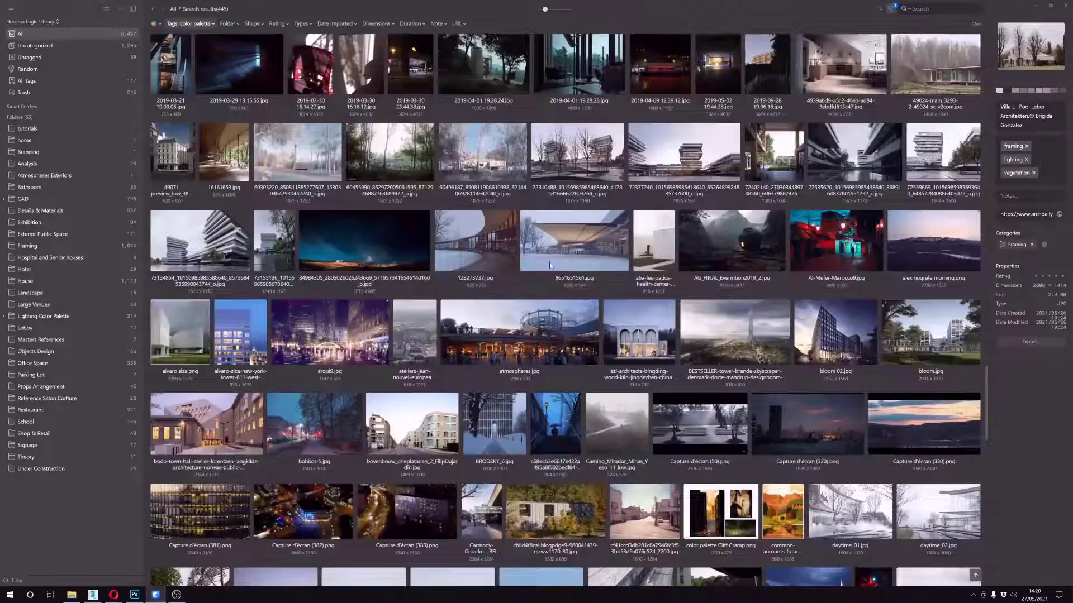
# View the details of the two snowy building images and browse back up to the framed landscape paintings
pyautogui.click(476, 248)
pyautogui.click(550, 248)
pyautogui.scroll(-3, 440, 322)
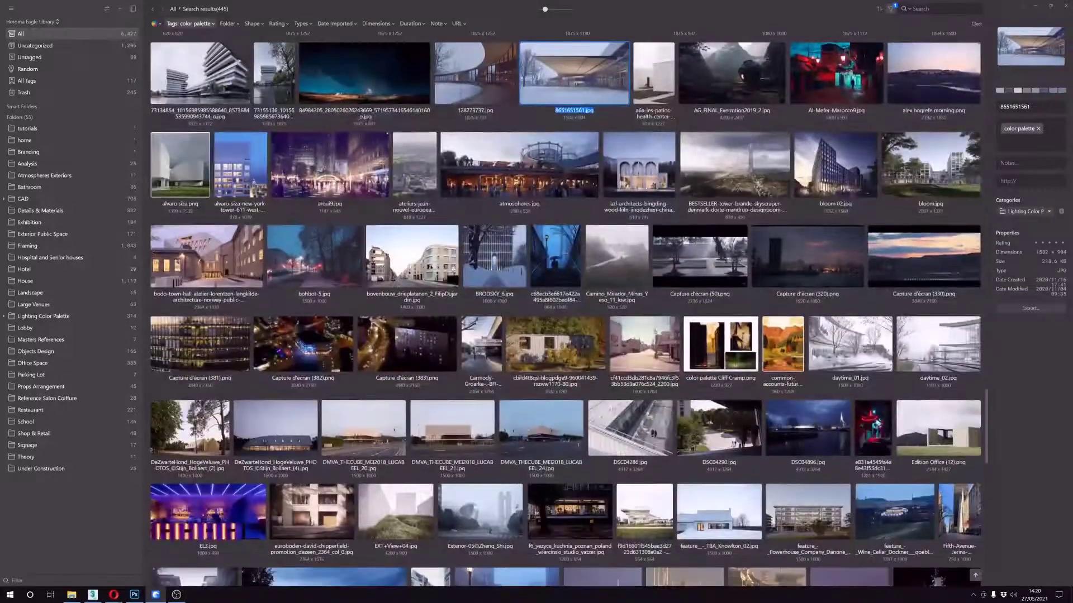
pyautogui.scroll(9, 430, 299)
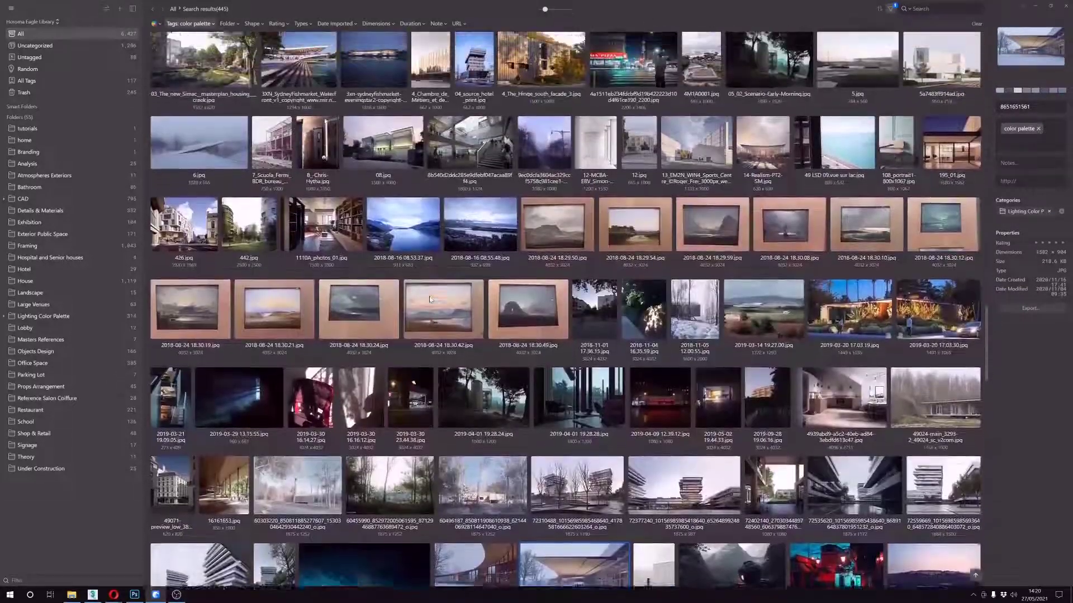
pyautogui.scroll(2, 430, 299)
pyautogui.scroll(2, 492, 296)
pyautogui.scroll(-3, 558, 291)
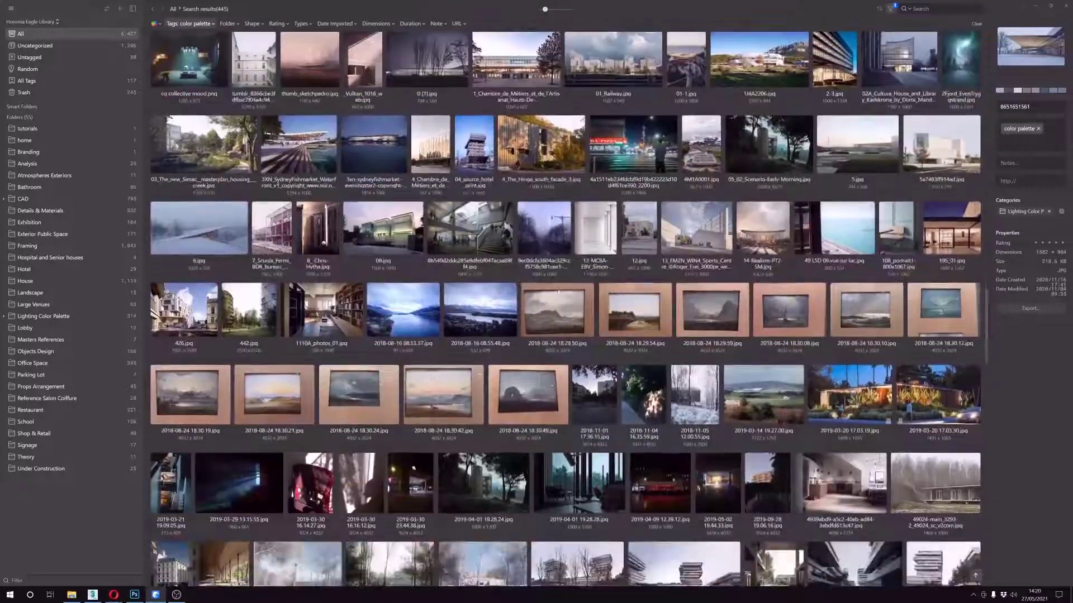
# Compare the framed landscape painting photos 2018-08-24 18.29.50 and 2018-08-24 18.29.54, and continue browsing the color palette images
pyautogui.click(557, 291)
pyautogui.click(627, 326)
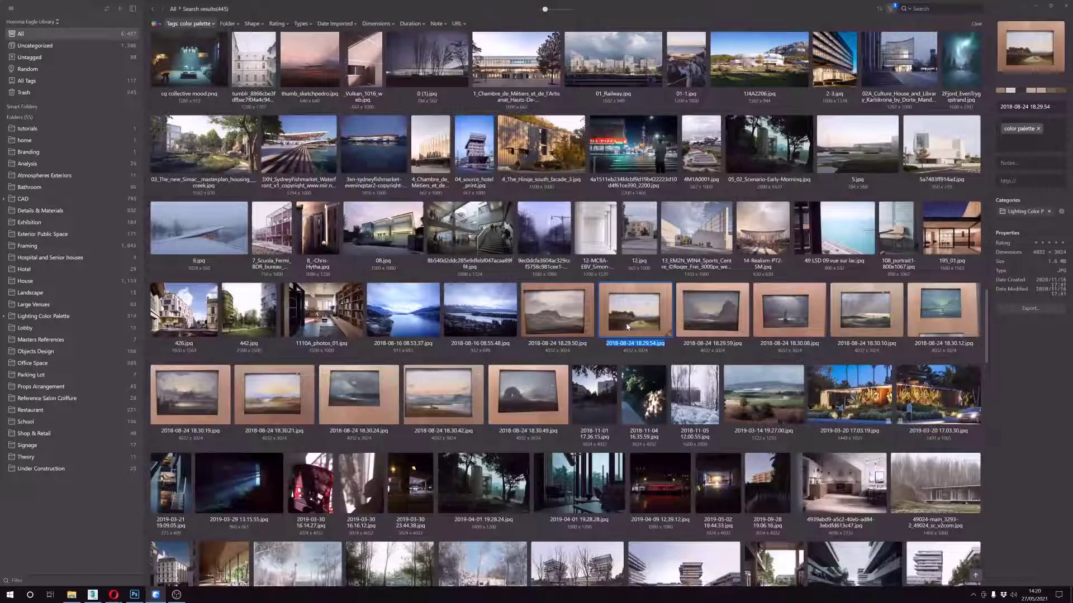
pyautogui.press('Up')
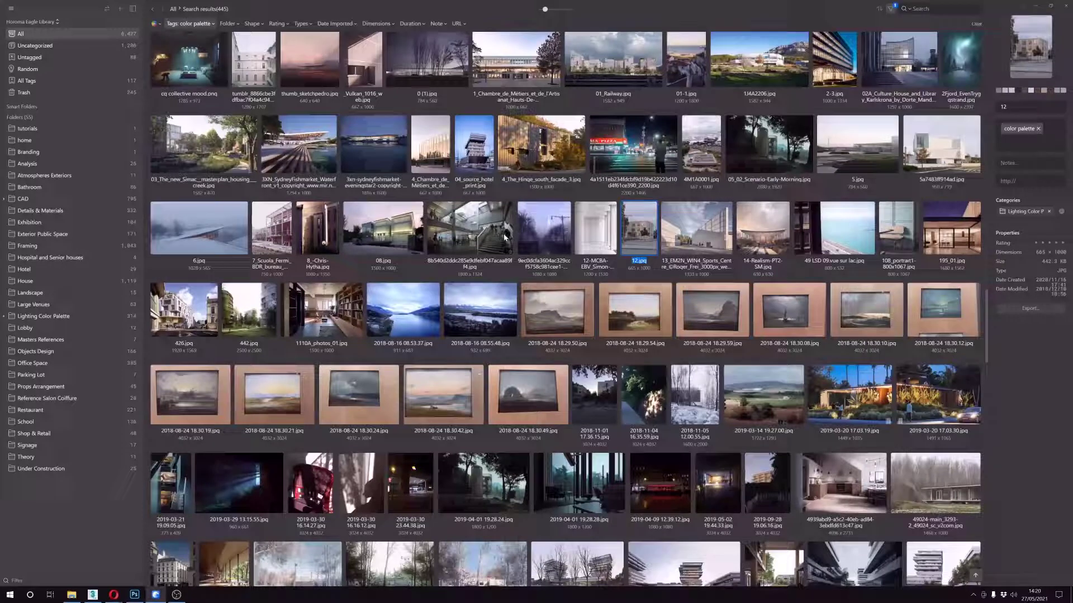
pyautogui.click(558, 296)
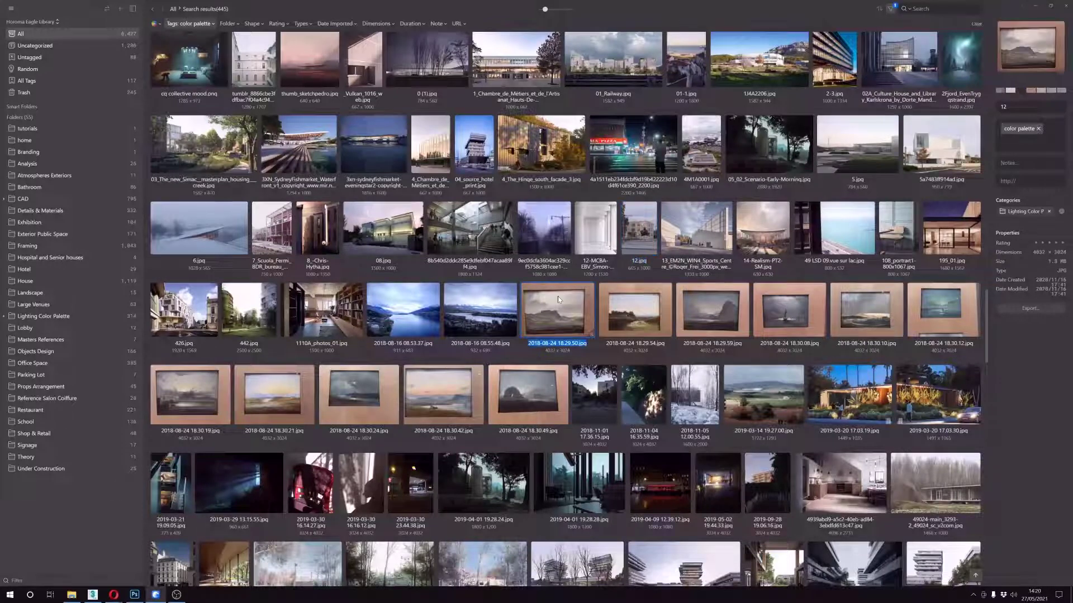
pyautogui.click(620, 301)
pyautogui.click(567, 317)
pyautogui.scroll(-4, 531, 313)
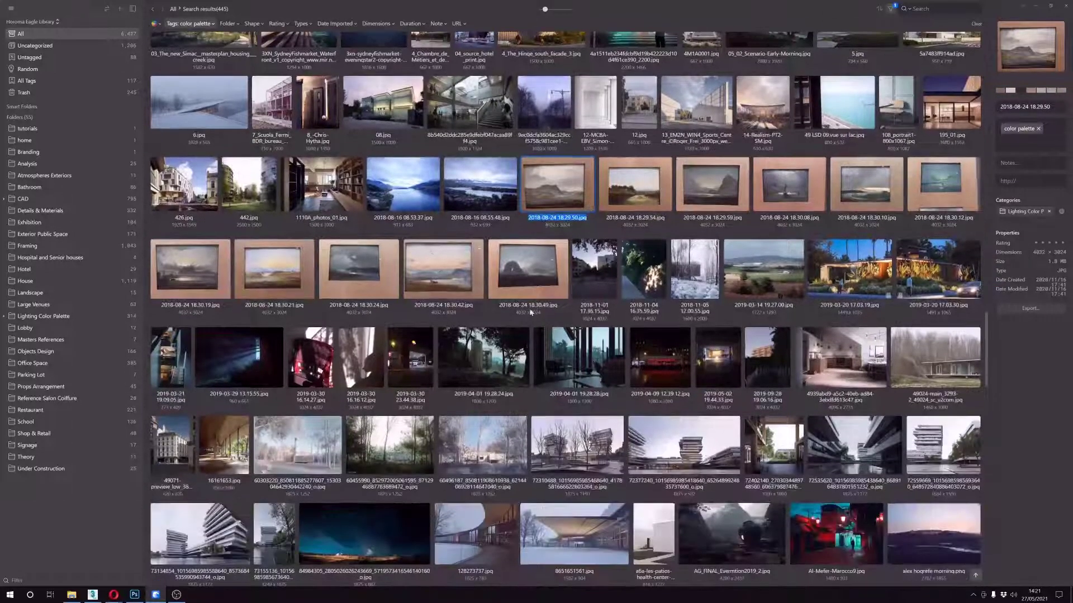
pyautogui.scroll(-3, 530, 312)
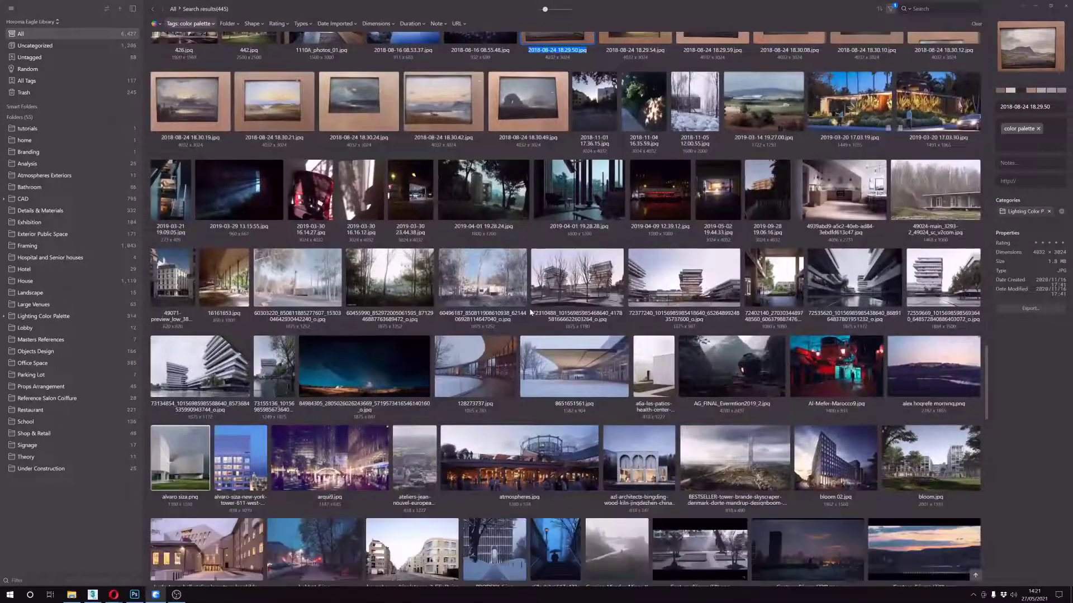
# Clear the color palette tag filter and browse through the unfiltered images, including the landscape paintings
pyautogui.scroll(4, 531, 313)
pyautogui.scroll(4, 531, 311)
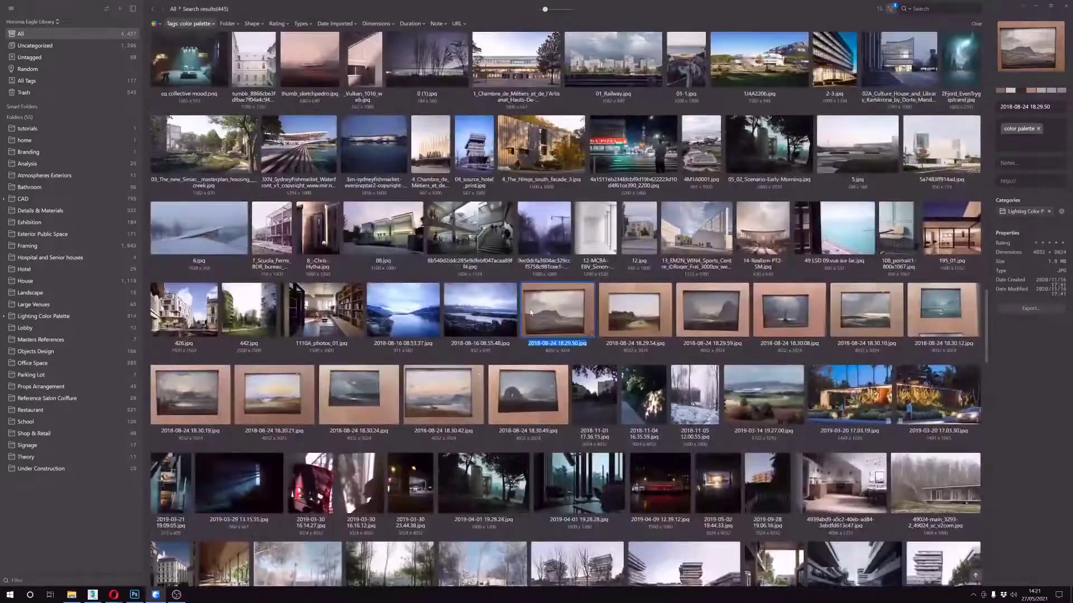
pyautogui.click(216, 22)
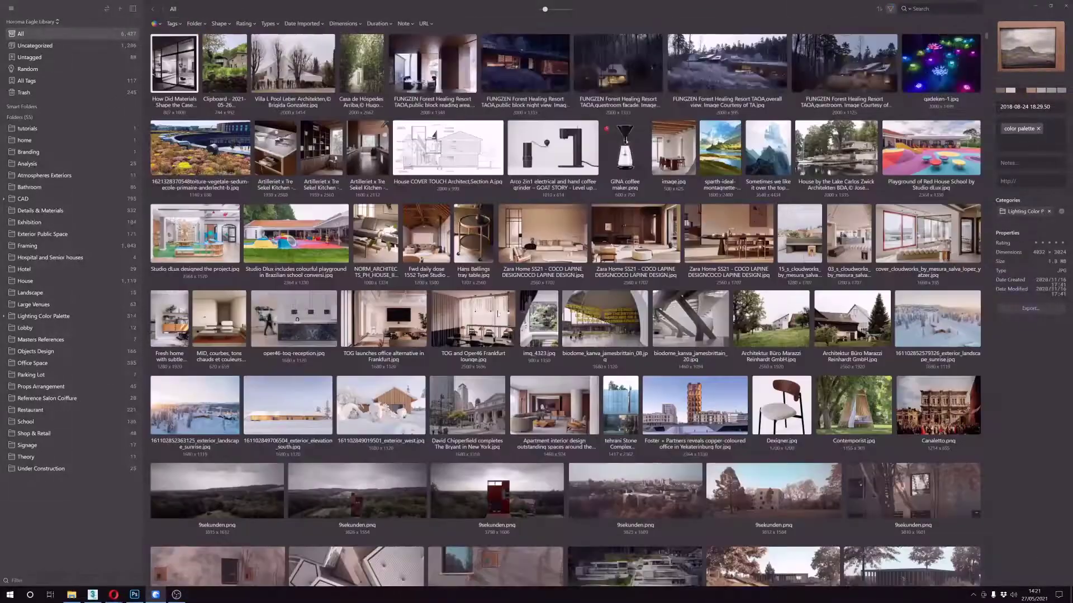
pyautogui.scroll(-8, 504, 328)
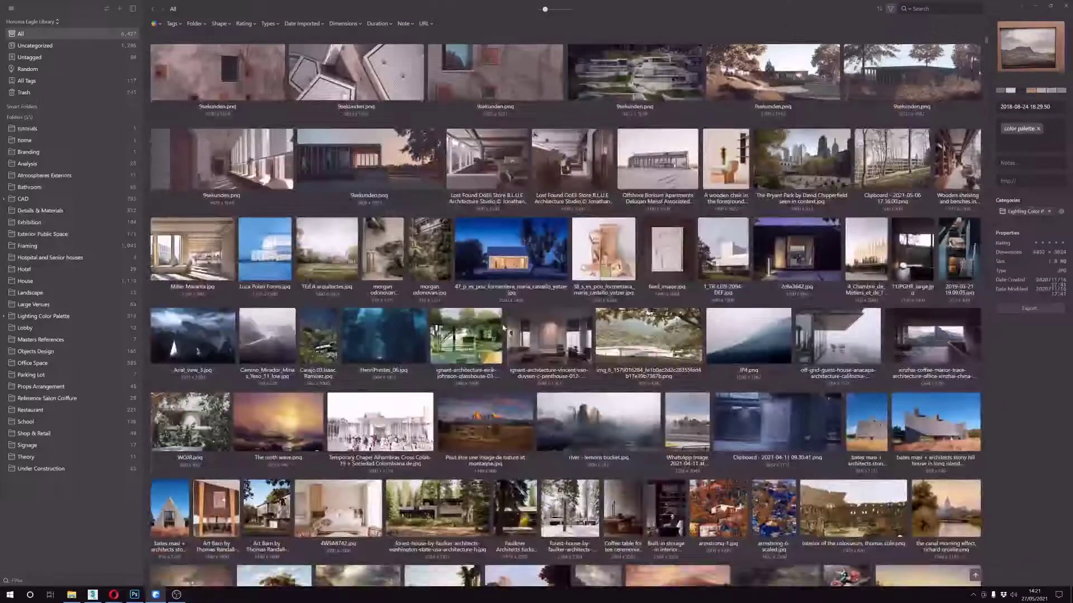
pyautogui.scroll(-5, 503, 327)
pyautogui.scroll(-5, 503, 328)
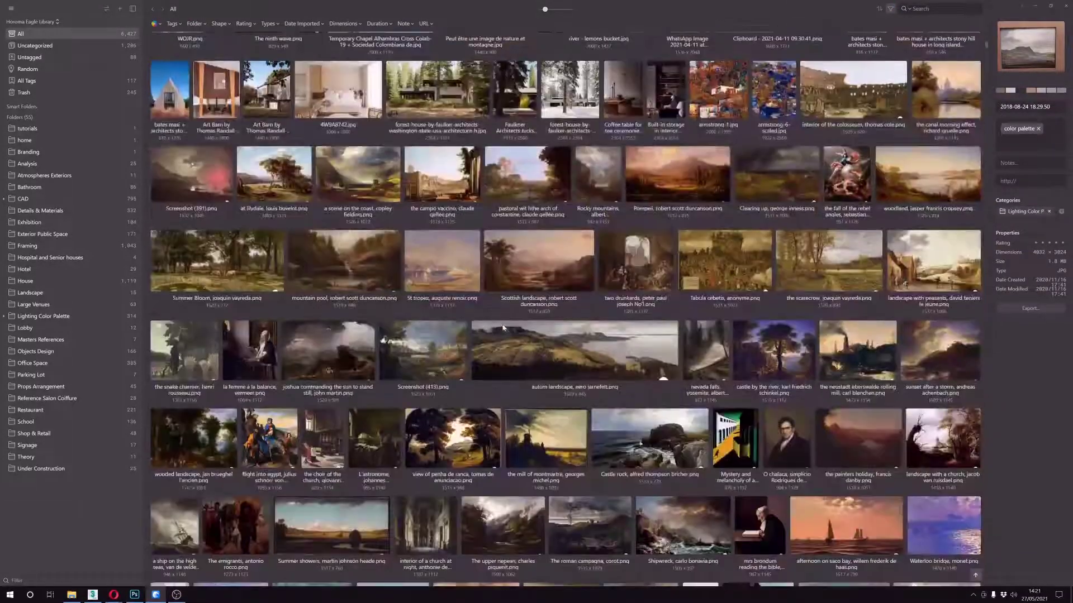
pyautogui.scroll(15, 467, 333)
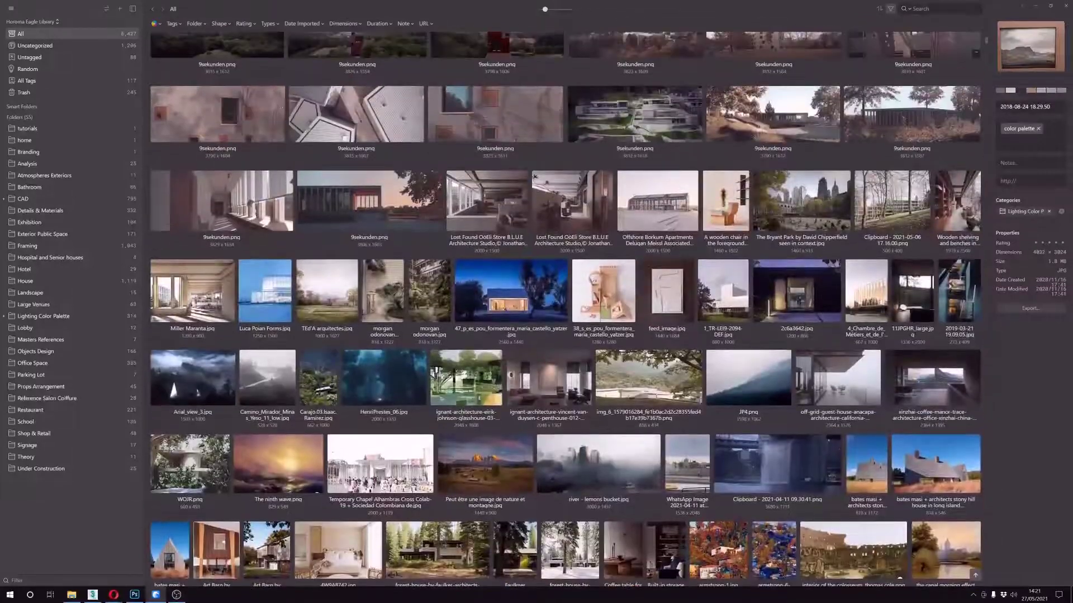
# Filter all images by the props tag
pyautogui.click(172, 24)
pyautogui.write('color')
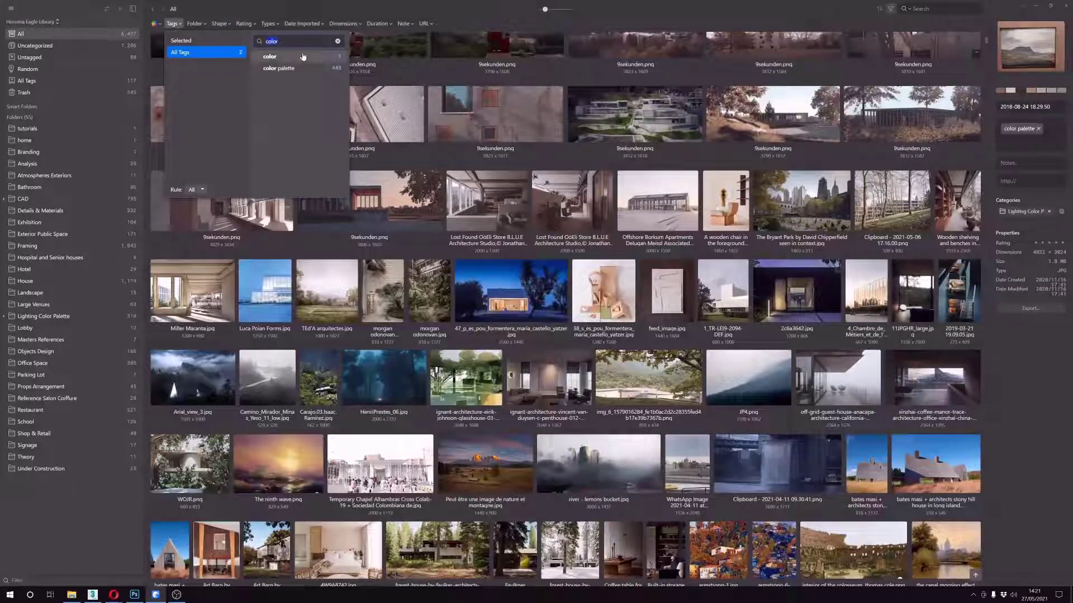
pyautogui.press('BackSpace')
pyautogui.press('BackSpace')
pyautogui.press('BackSpace')
pyautogui.press('BackSpace')
pyautogui.press('BackSpace')
pyautogui.write('props')
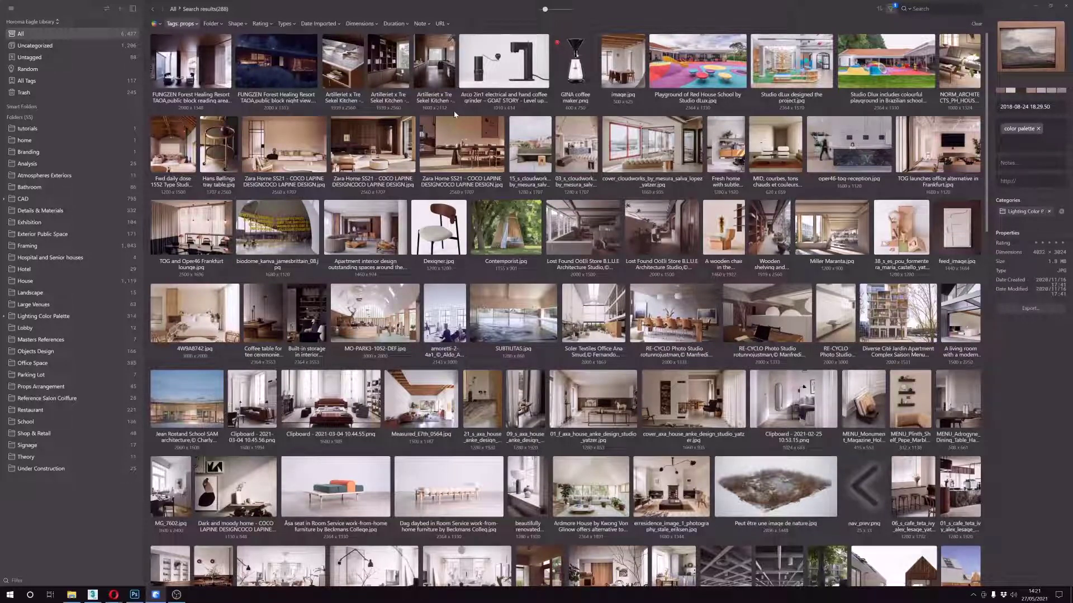
# View the Zara Home SS21 dining table image at full size, return to the props results, and select the RE-CYCLO Photo Studio dining room image
pyautogui.click(464, 145)
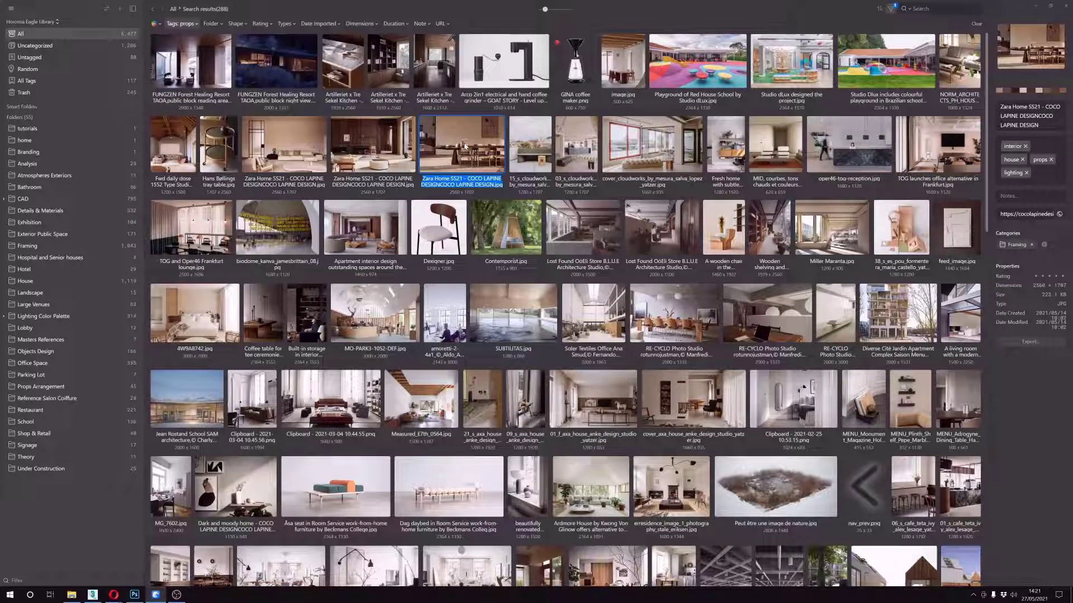
pyautogui.doubleClick(465, 147)
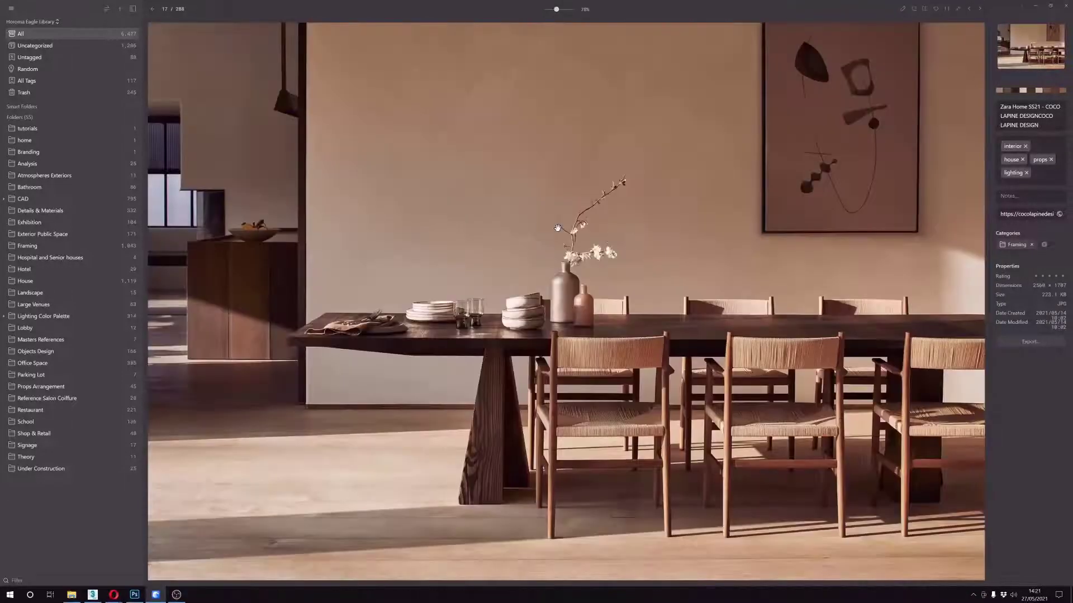
pyautogui.press('Escape')
pyautogui.scroll(-1, 492, 344)
pyautogui.press('Down')
pyautogui.press('Down')
pyautogui.press('Right')
pyautogui.press('Right')
pyautogui.scroll(-1, 492, 343)
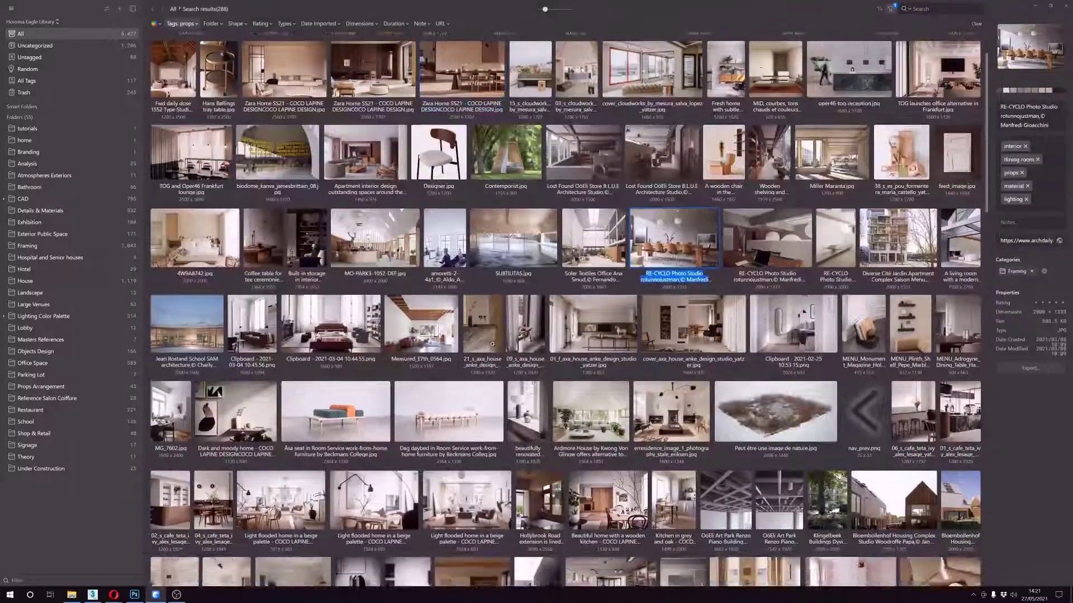
# Browse further down the props images and view the details of Capture d'écran (60)
pyautogui.scroll(-1, 492, 343)
pyautogui.scroll(-3, 388, 323)
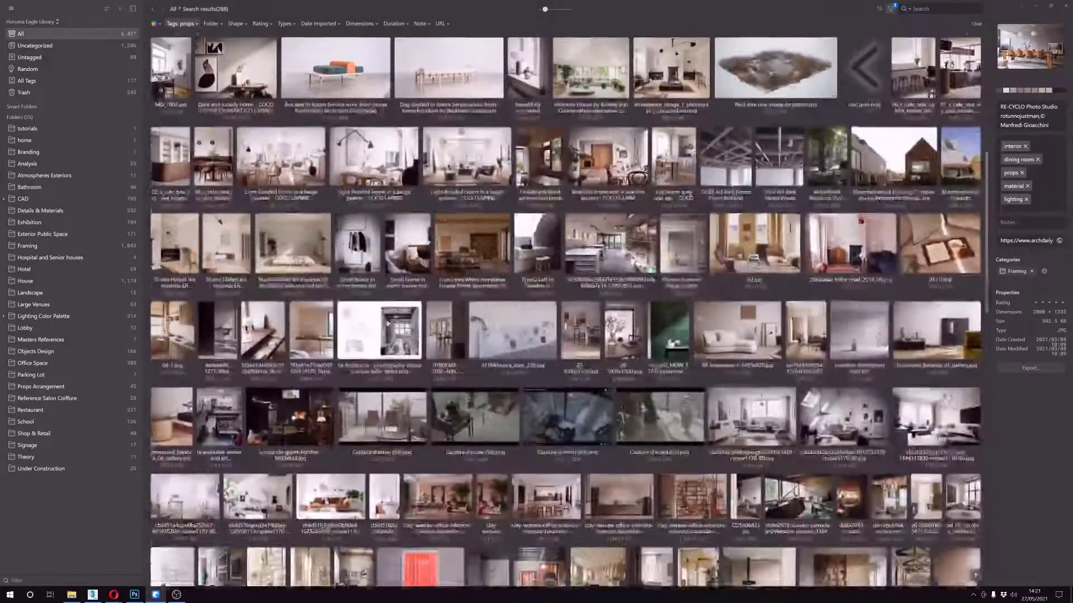
pyautogui.scroll(-1, 388, 323)
pyautogui.scroll(-1, 523, 273)
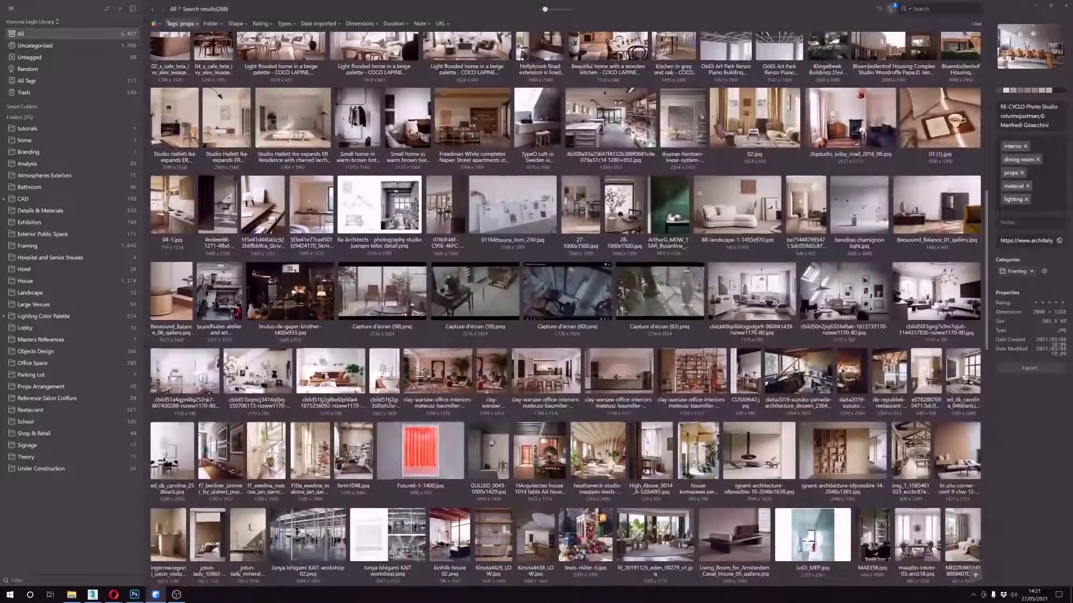
pyautogui.click(510, 219)
pyautogui.click(541, 284)
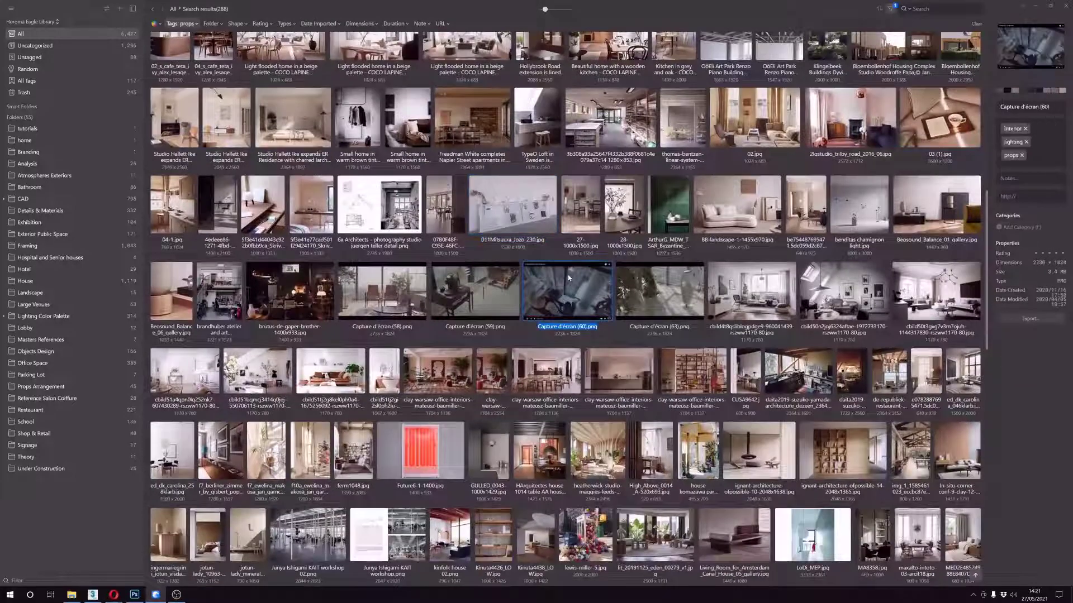
# Look through the remaining props images to the end and return to Capture d'écran (60)
pyautogui.scroll(-2, 646, 269)
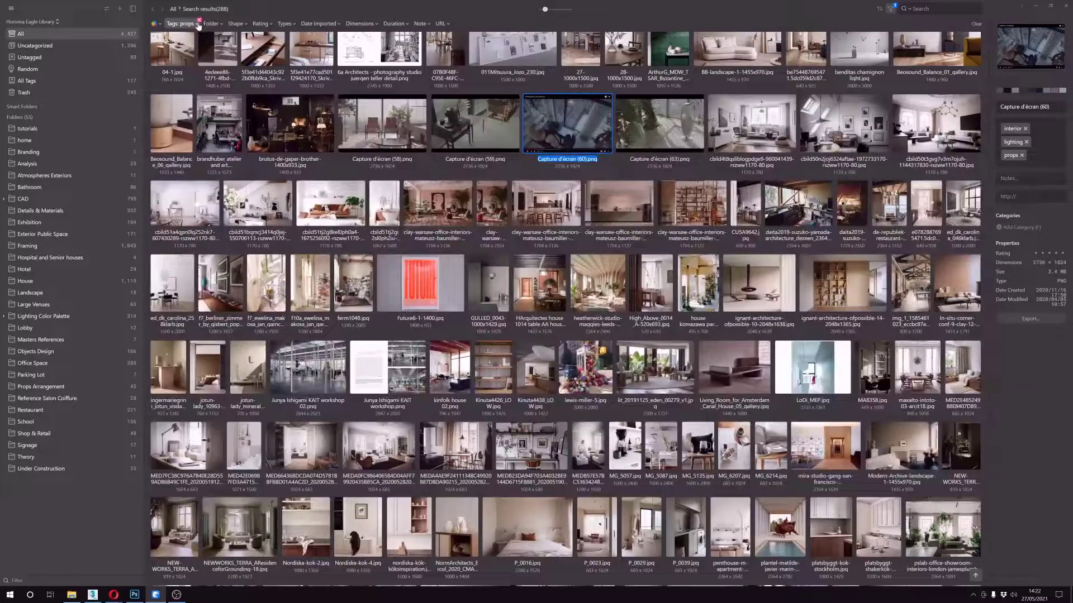
pyautogui.scroll(-8, 384, 288)
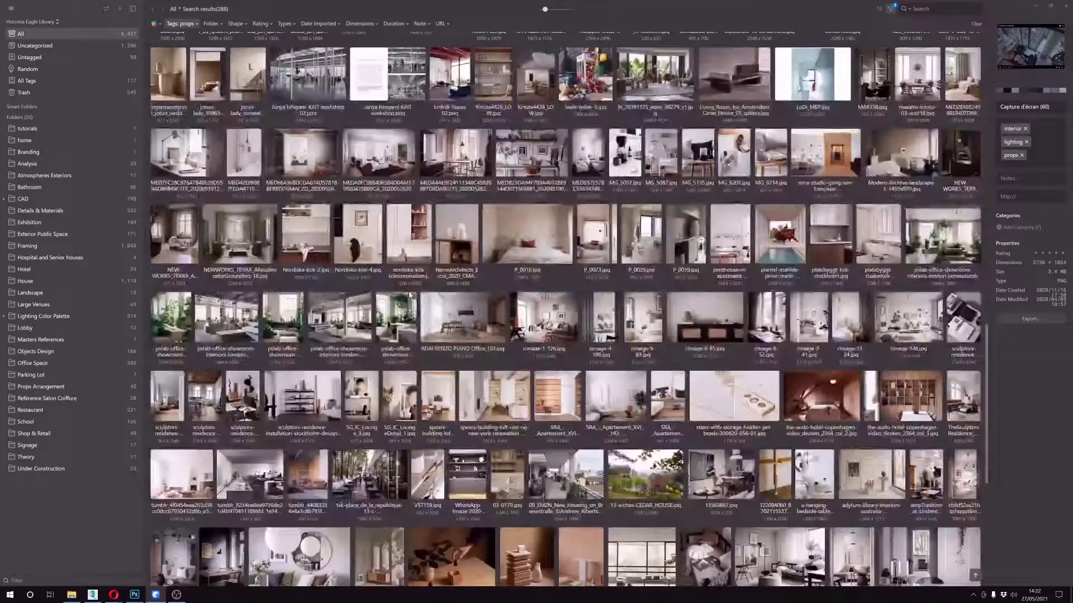
pyautogui.scroll(-2, 409, 294)
pyautogui.scroll(-1, 410, 295)
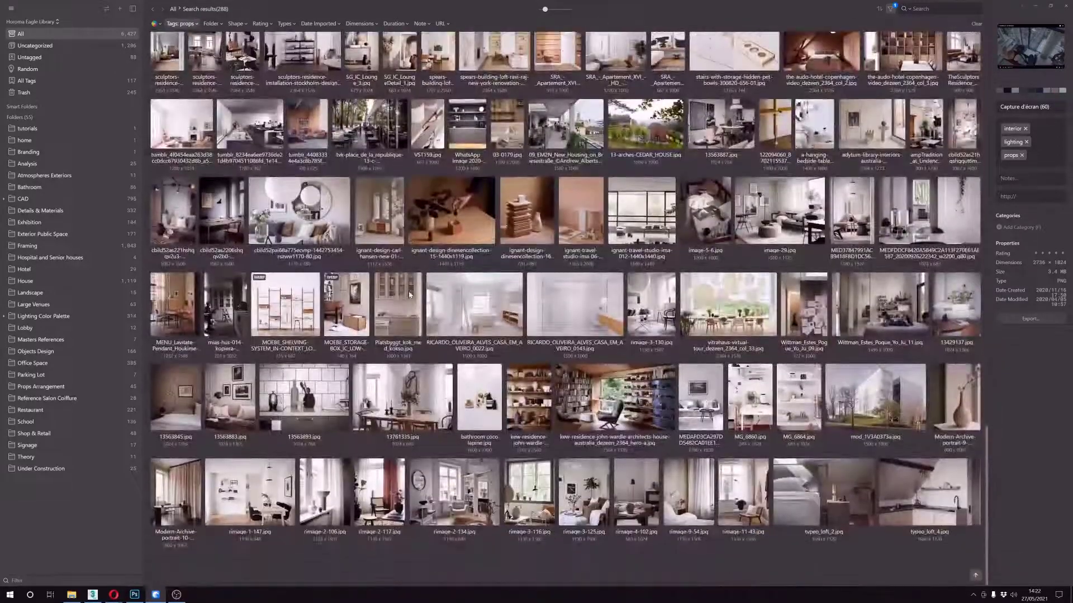
pyautogui.scroll(3, 409, 295)
pyautogui.scroll(8, 409, 294)
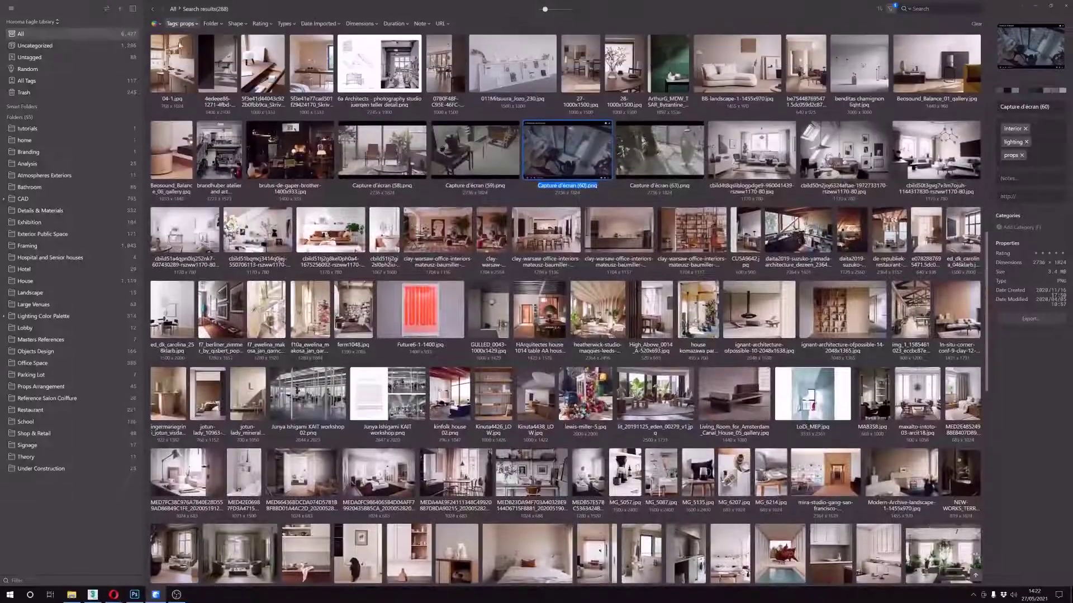
# Replace the props tag filter with the school tag
pyautogui.click(197, 27)
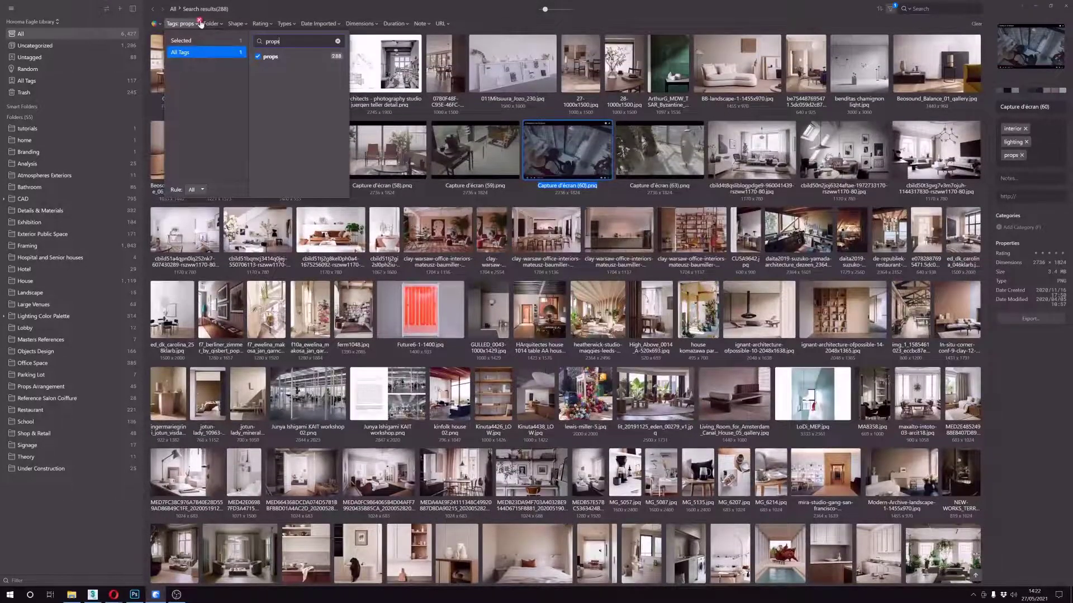
pyautogui.click(199, 21)
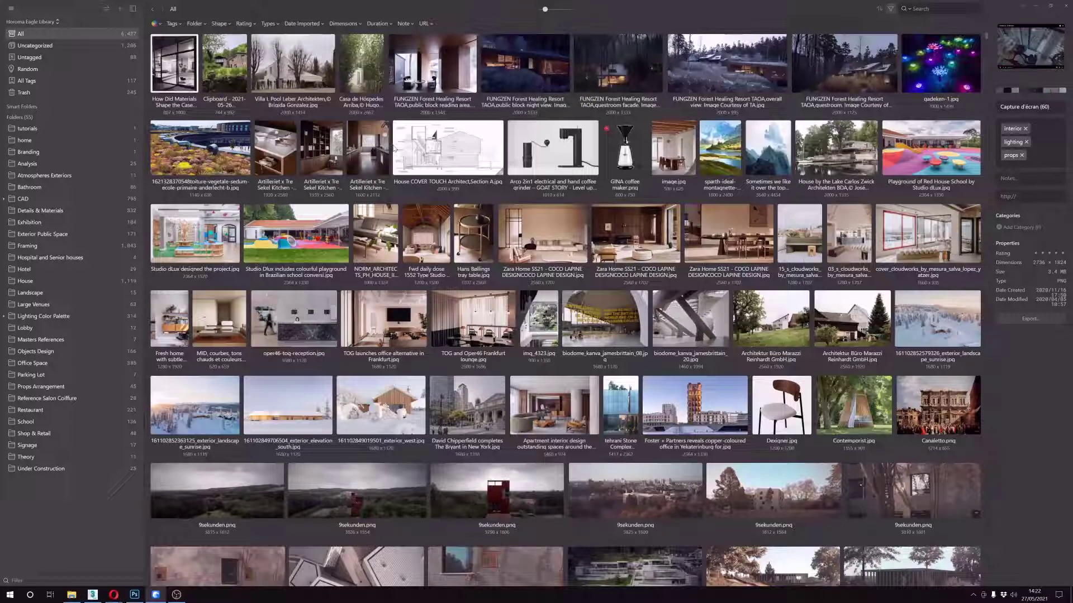
pyautogui.click(173, 24)
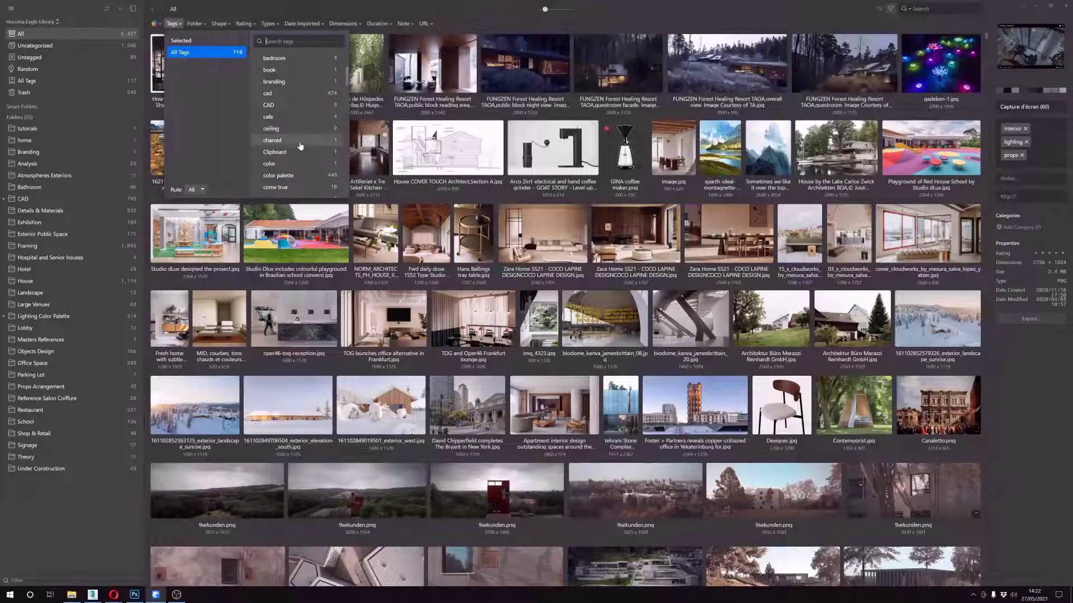
pyautogui.scroll(5, 300, 146)
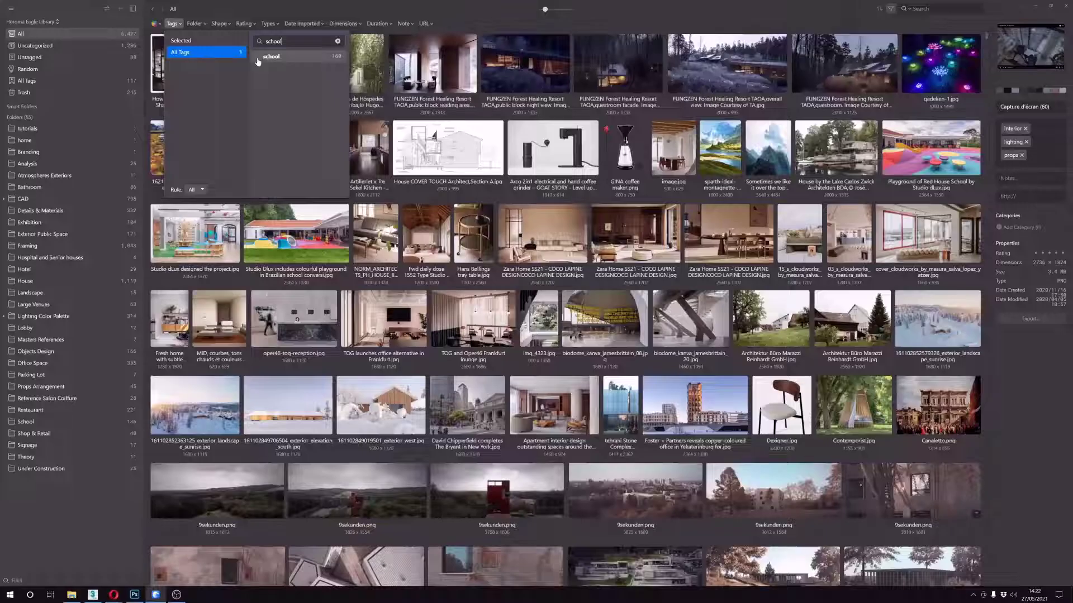
pyautogui.click(271, 57)
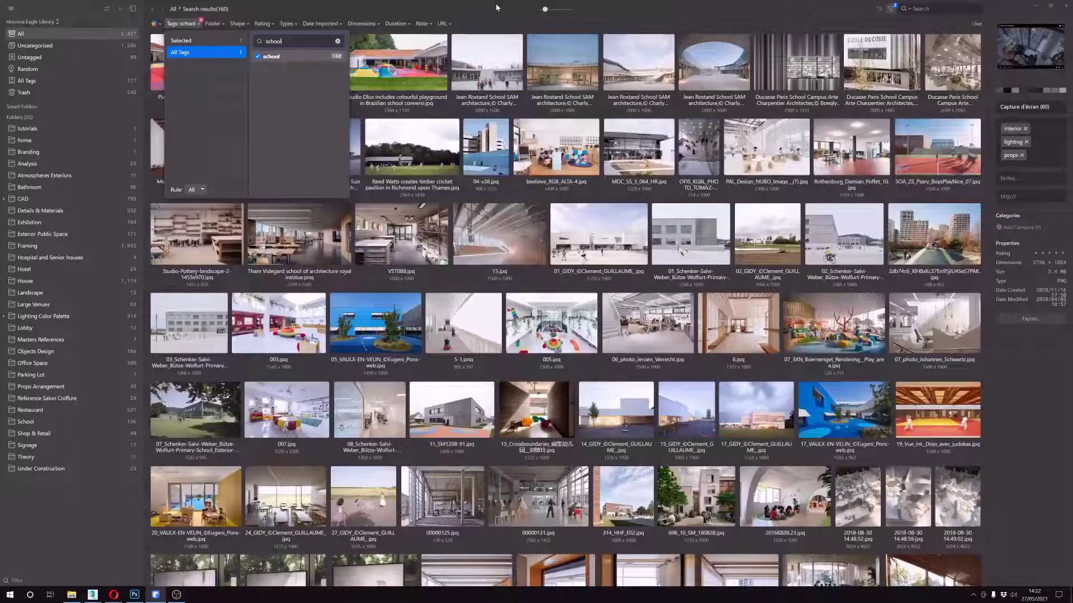
pyautogui.click(404, 150)
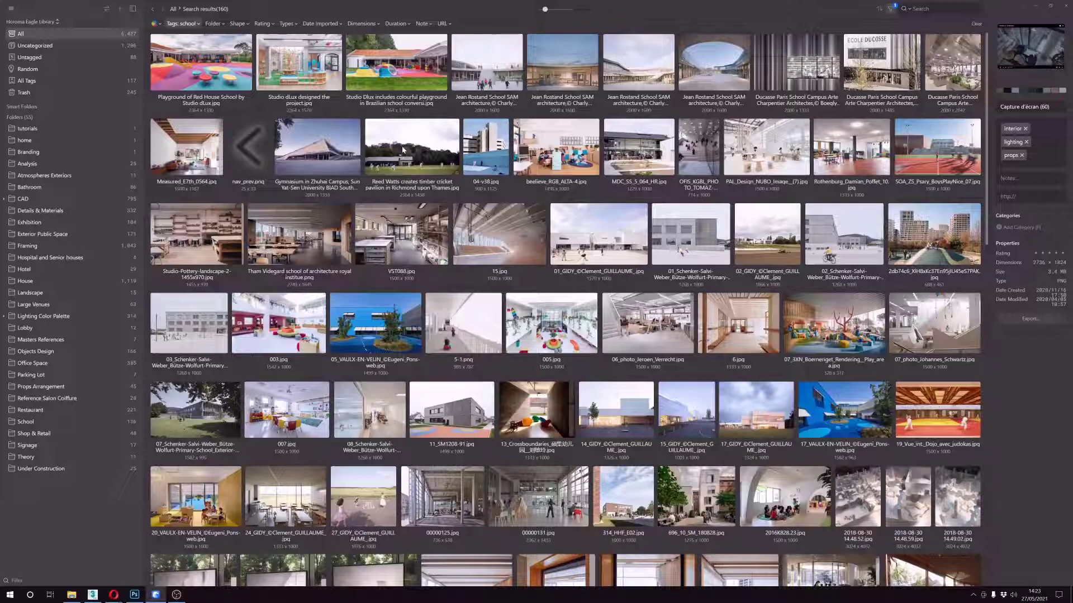
# Browse the school images, check the details of two of them, and view image 00000131 at full size before returning to the results
pyautogui.click(603, 253)
pyautogui.scroll(-3, 603, 254)
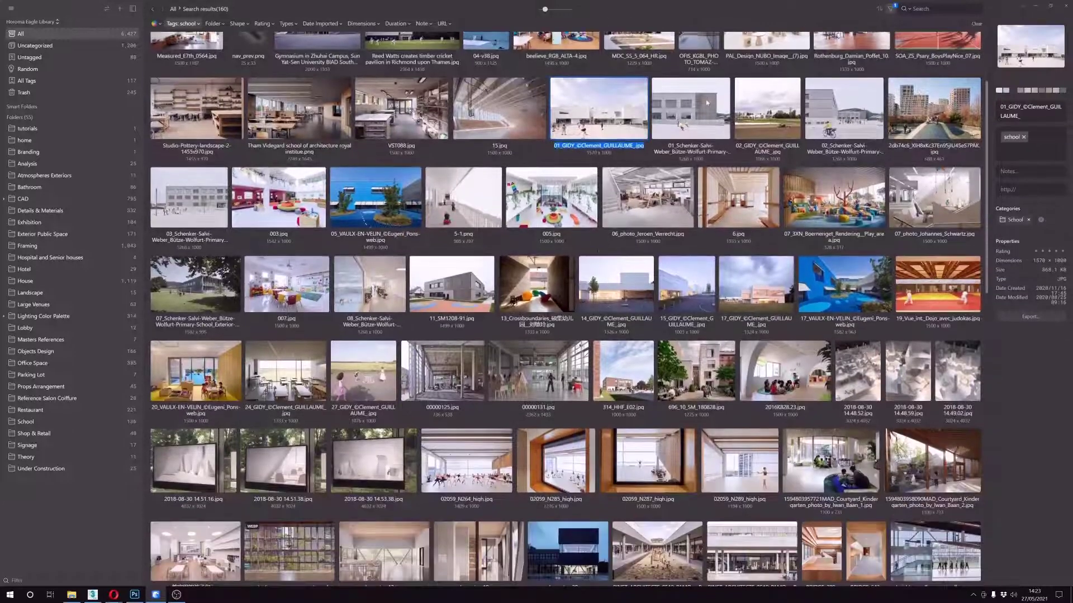
pyautogui.click(632, 204)
pyautogui.scroll(-4, 631, 205)
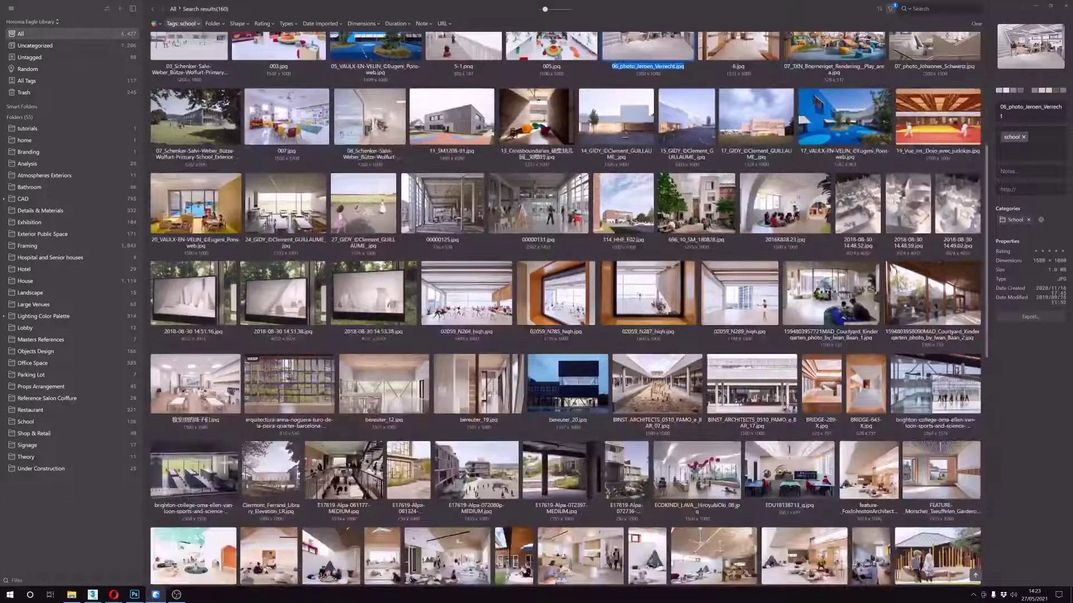
pyautogui.doubleClick(553, 208)
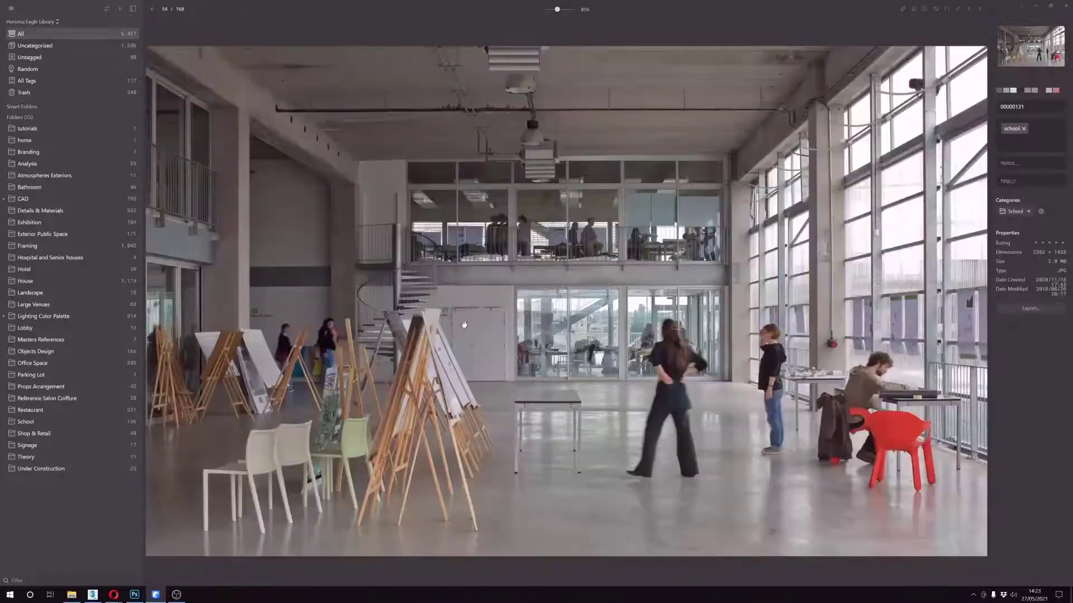
pyautogui.press('Escape')
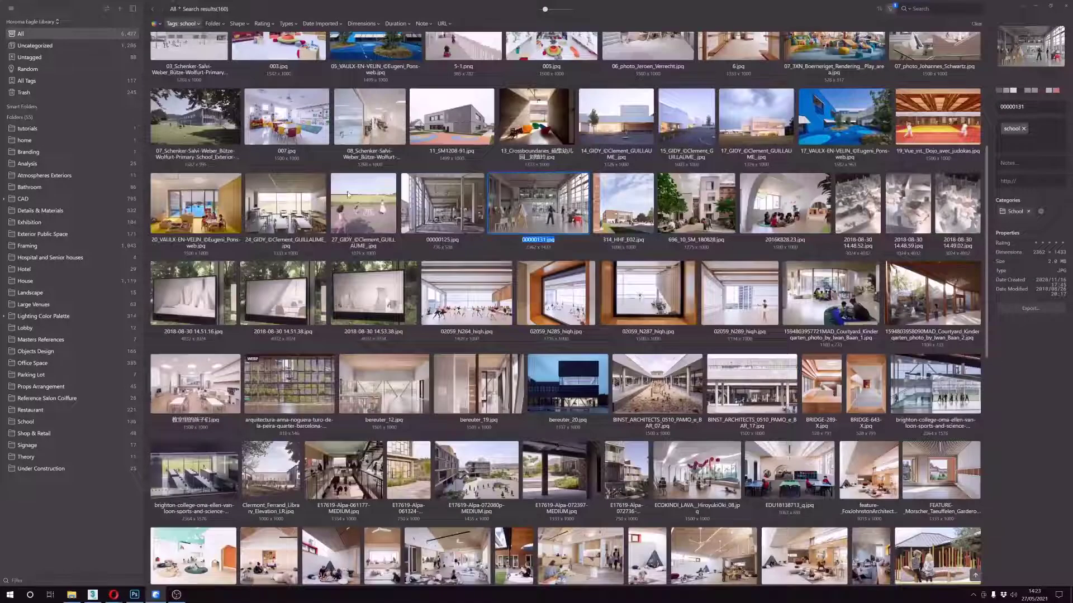
# View the classroom image with the wide field window and freshome preschool 02 at full size, returning to the school results each time
pyautogui.doubleClick(300, 204)
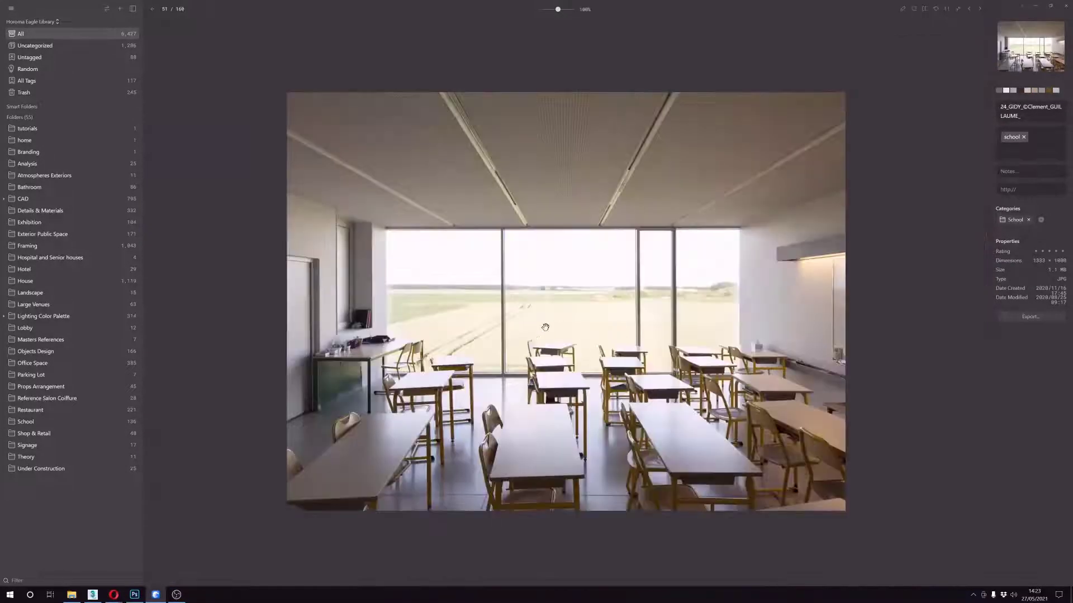
pyautogui.press('Escape')
pyautogui.scroll(-3, 564, 308)
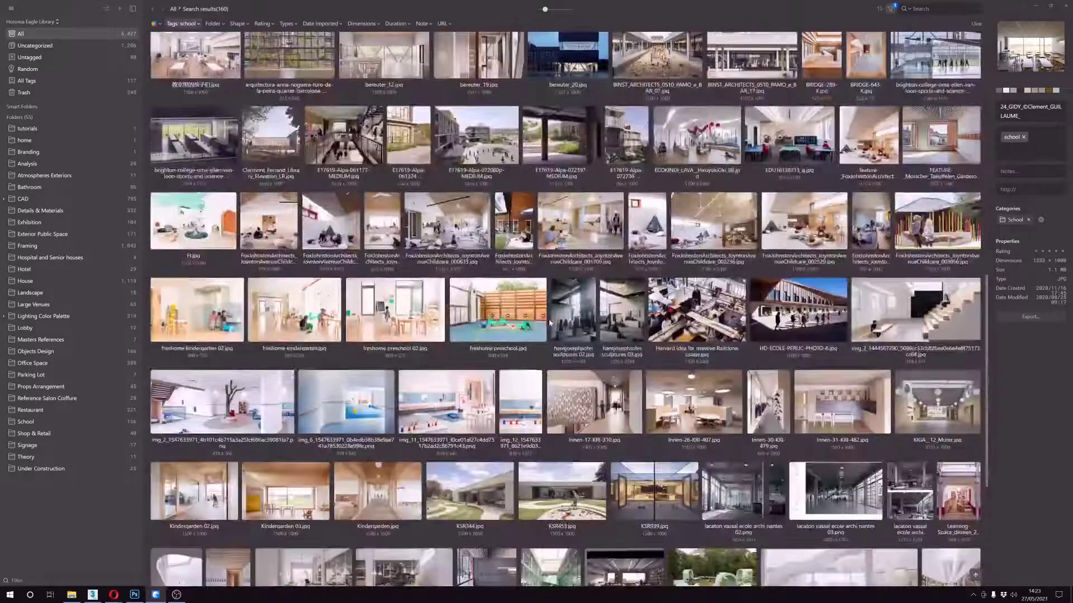
pyautogui.doubleClick(414, 312)
pyautogui.press('Escape')
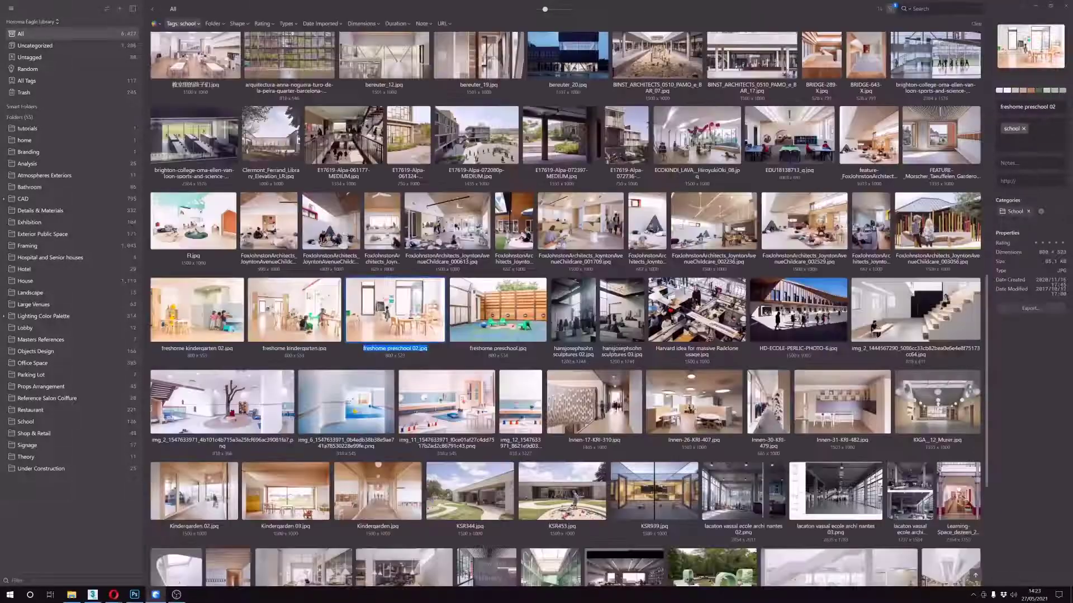
# Browse the school images to the end of the results and back to the beginning
pyautogui.scroll(3, 513, 348)
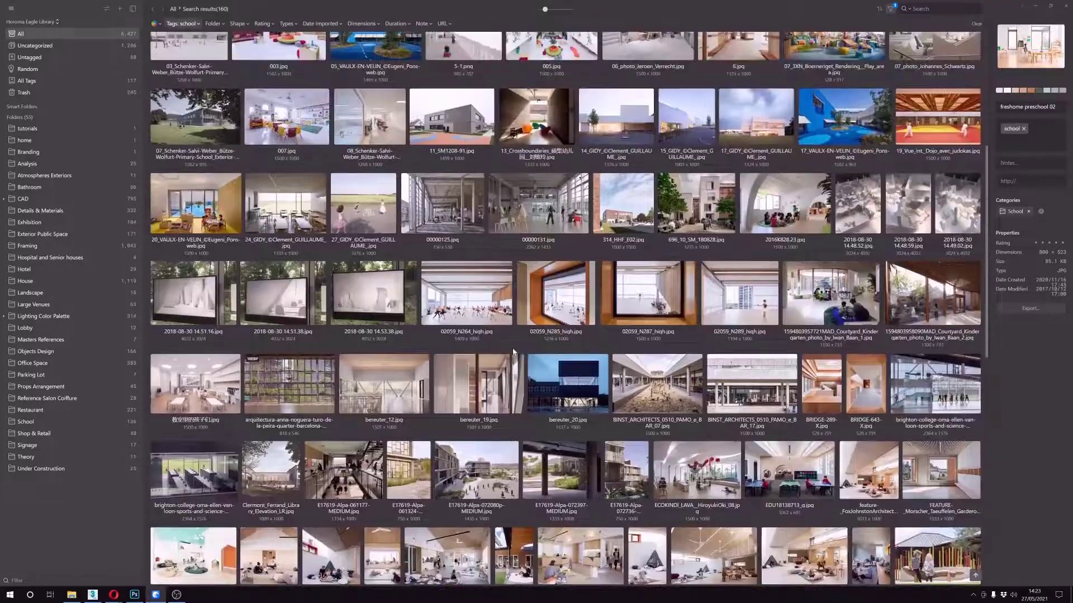
pyautogui.scroll(-5, 512, 351)
pyautogui.scroll(-2, 512, 349)
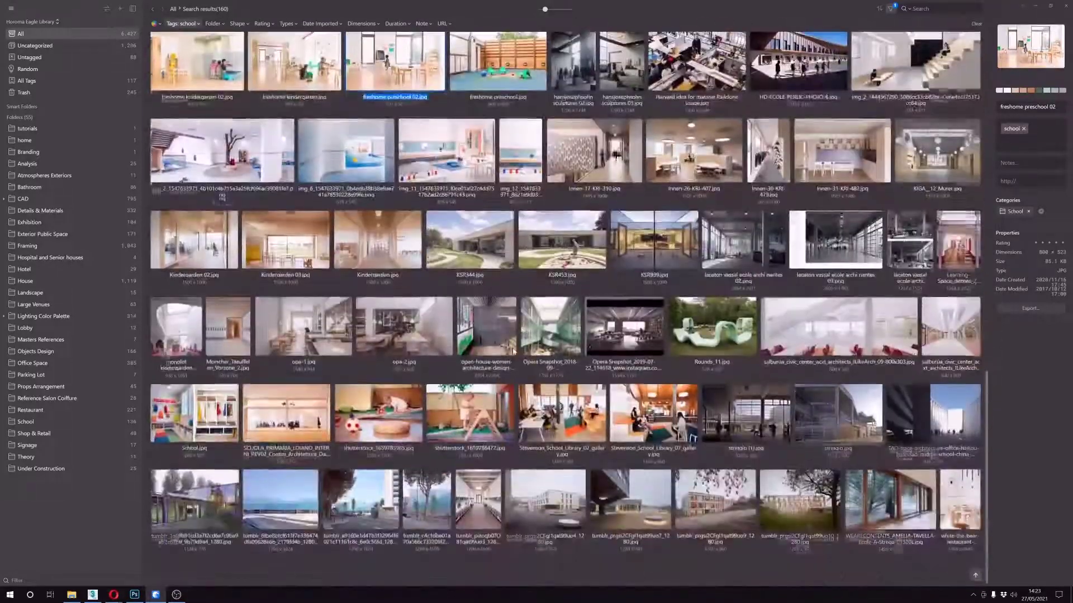
pyautogui.scroll(1, 511, 348)
pyautogui.scroll(5, 511, 349)
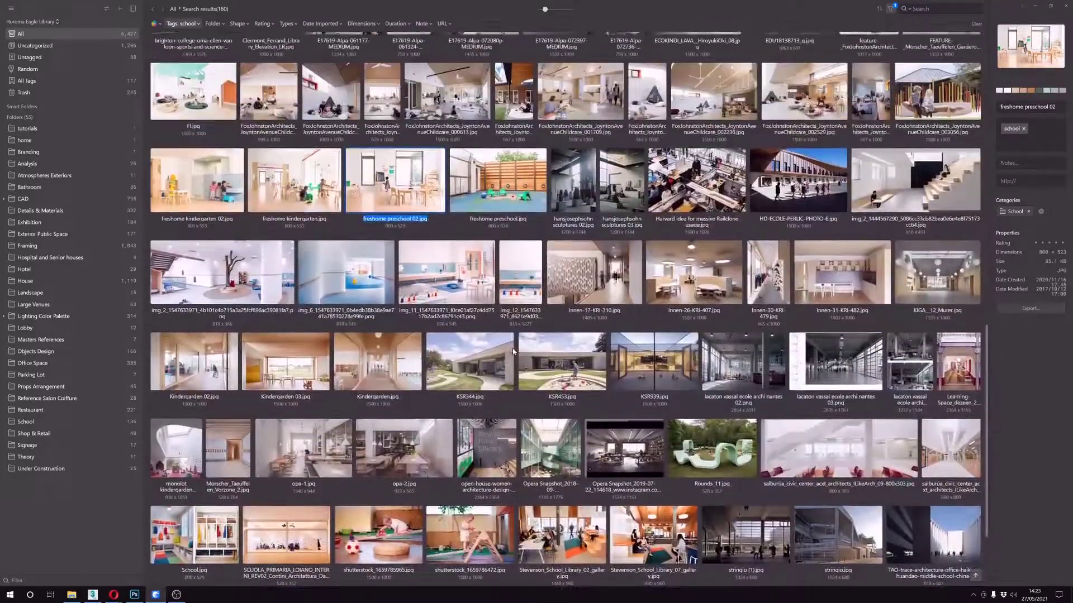
pyautogui.scroll(8, 513, 351)
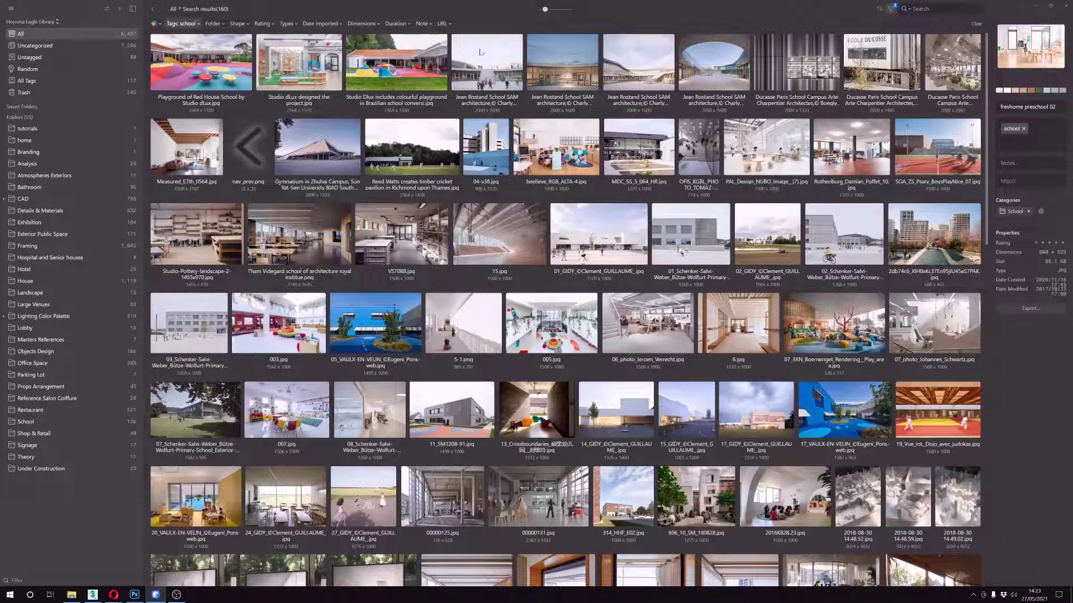
# Switch to the Horoma Postproduction library
pyautogui.click(667, 242)
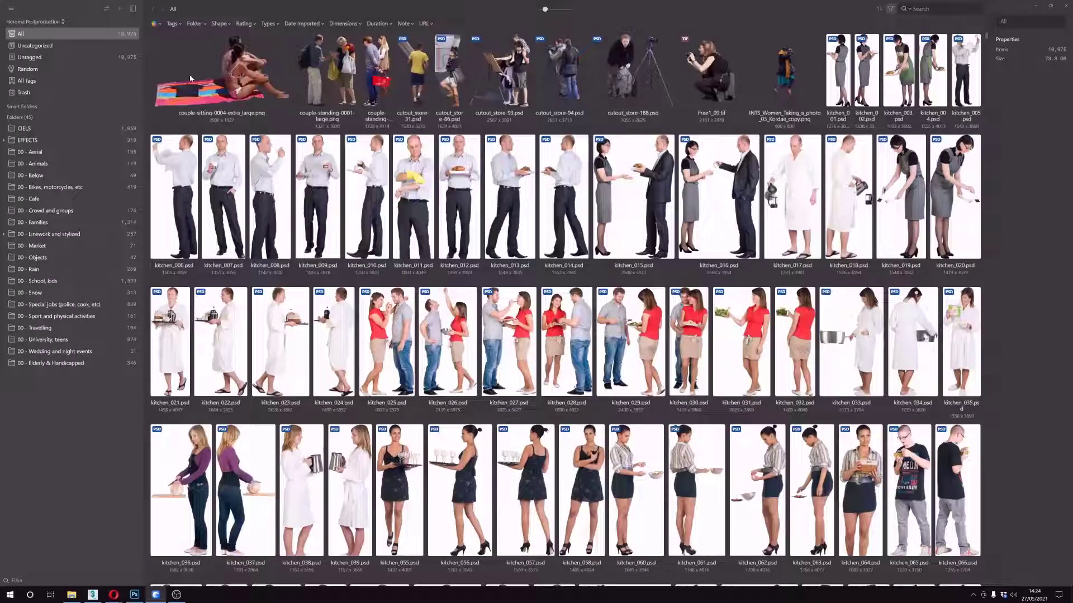
# Browse the cut-out people images and check the details of kitchen_026
pyautogui.scroll(-2, 377, 185)
pyautogui.scroll(-1, 464, 168)
pyautogui.click(463, 168)
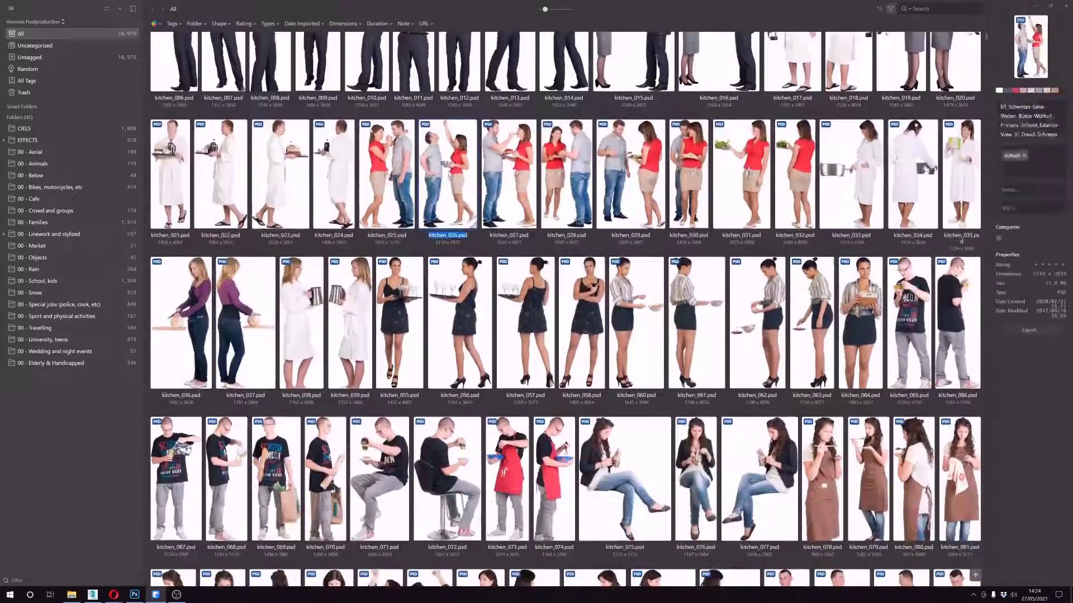
pyautogui.scroll(1, 251, 223)
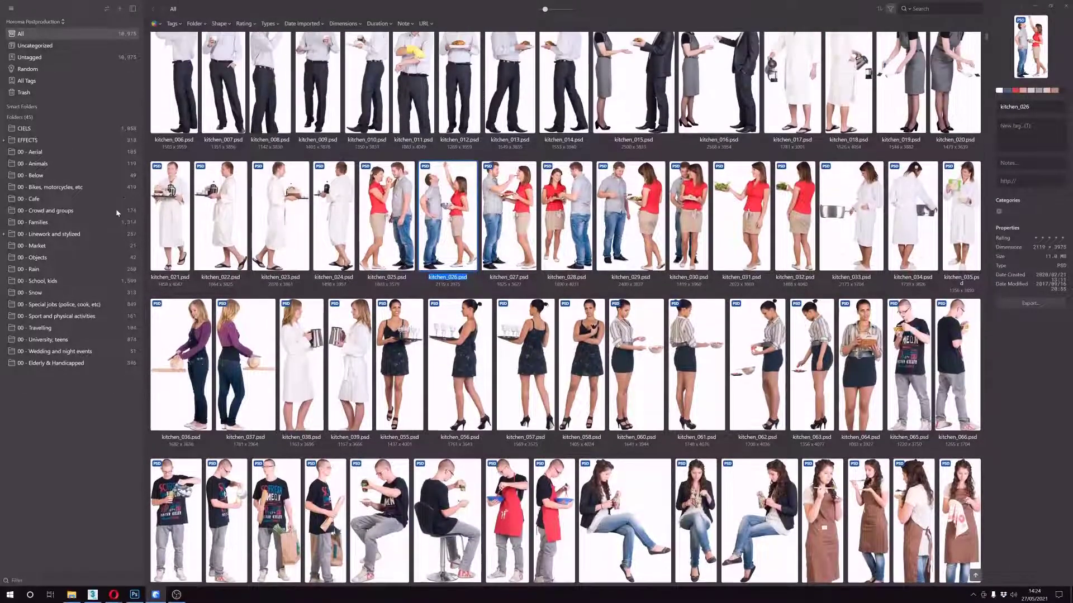
# Browse the sky images in the CIELS folder and view the contents of the EFFECTS folder
pyautogui.click(49, 132)
pyautogui.scroll(-12, 393, 253)
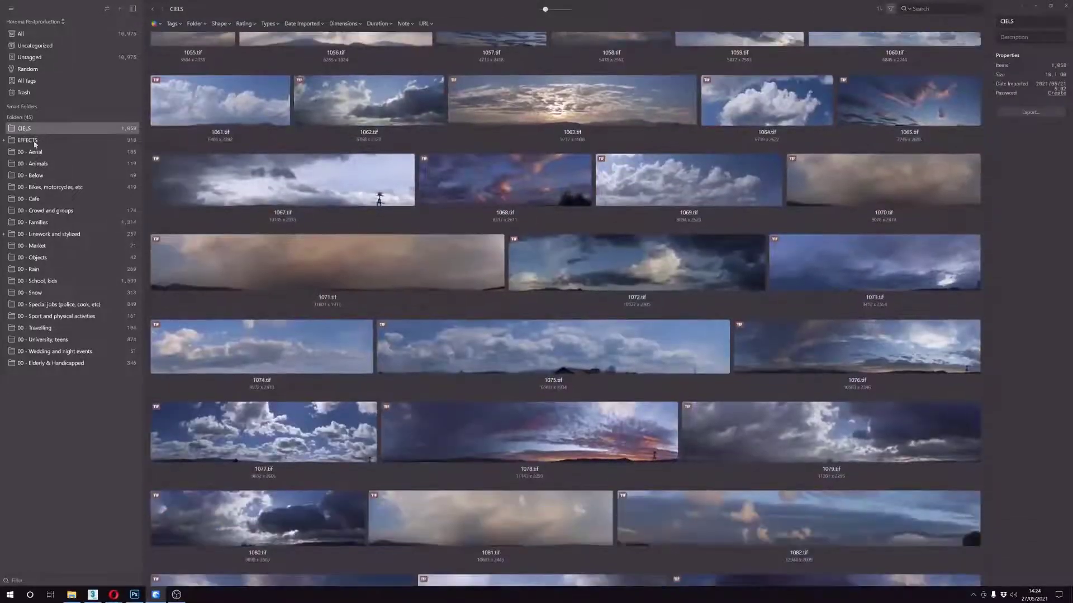
pyautogui.click(34, 140)
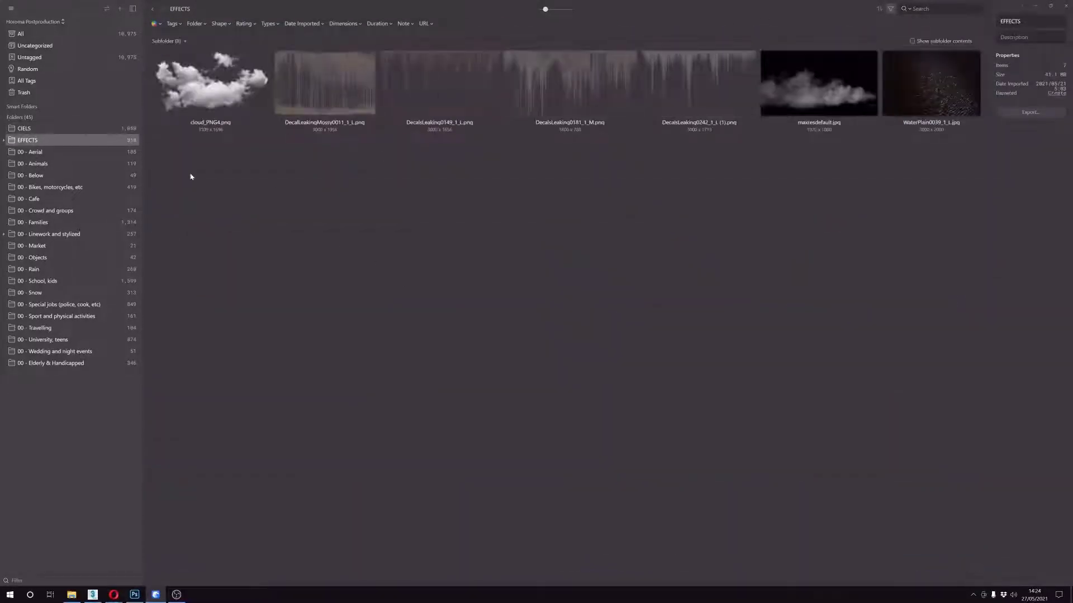
# Return to the CIELS folder, check the details of sky image 1067, and look over the neighbouring skies
pyautogui.click(35, 130)
pyautogui.moveTo(285, 180); pyautogui.dragTo(304, 206)
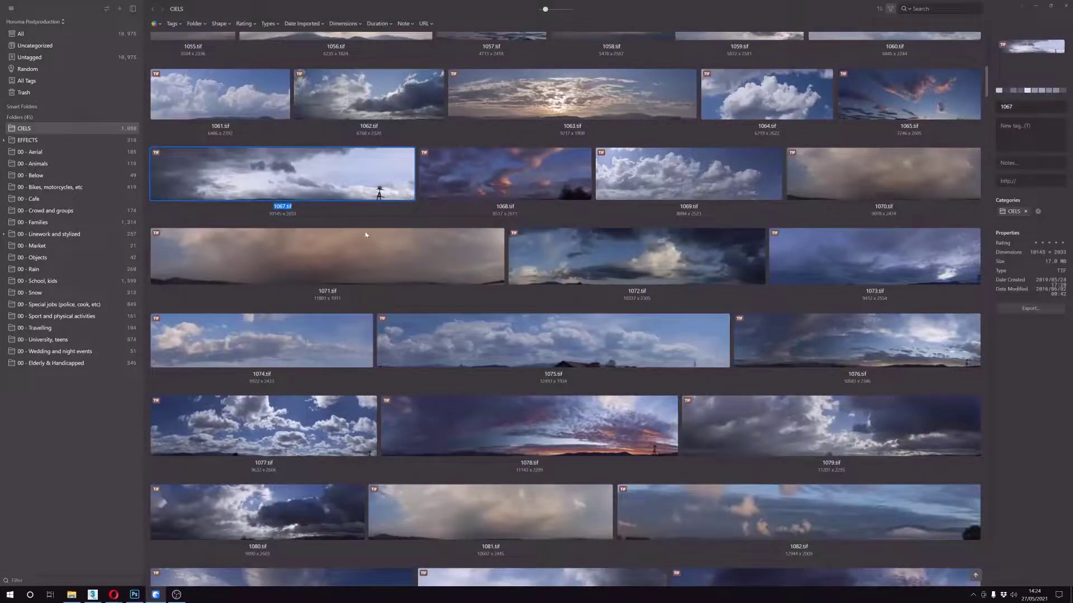
pyautogui.scroll(6, 420, 272)
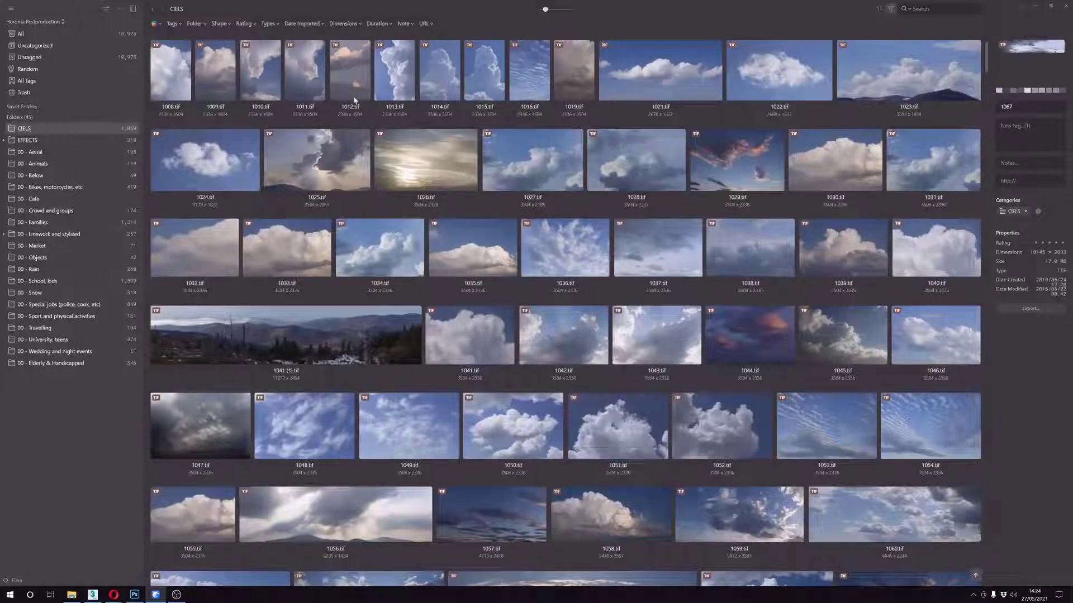
pyautogui.scroll(-3, 254, 192)
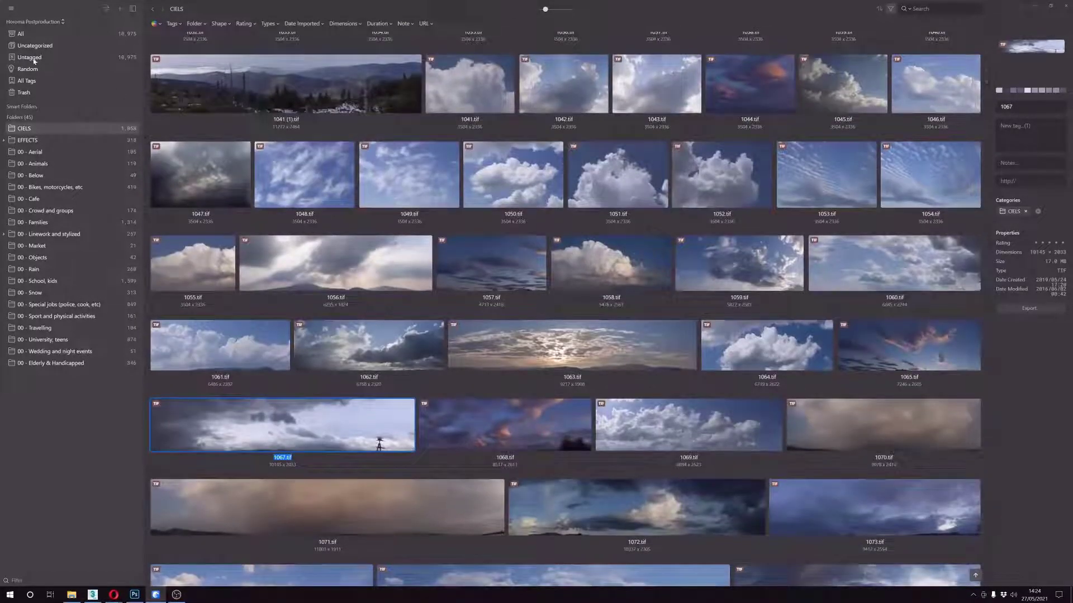
# Switch to the Horoma Eagle Library and filter all its images by the tags props and interior
pyautogui.click(38, 22)
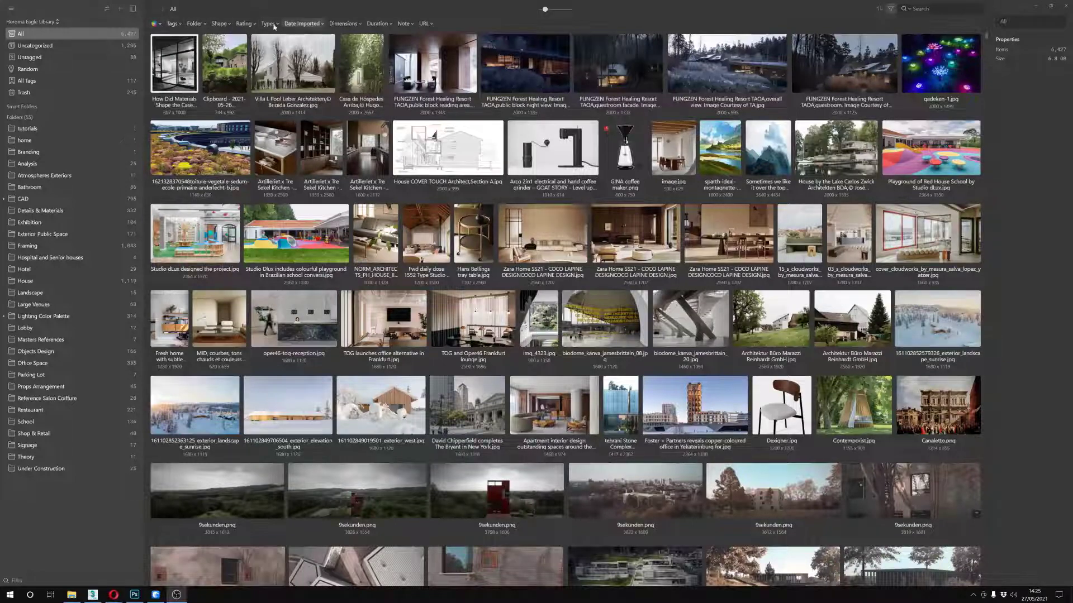
pyautogui.click(172, 23)
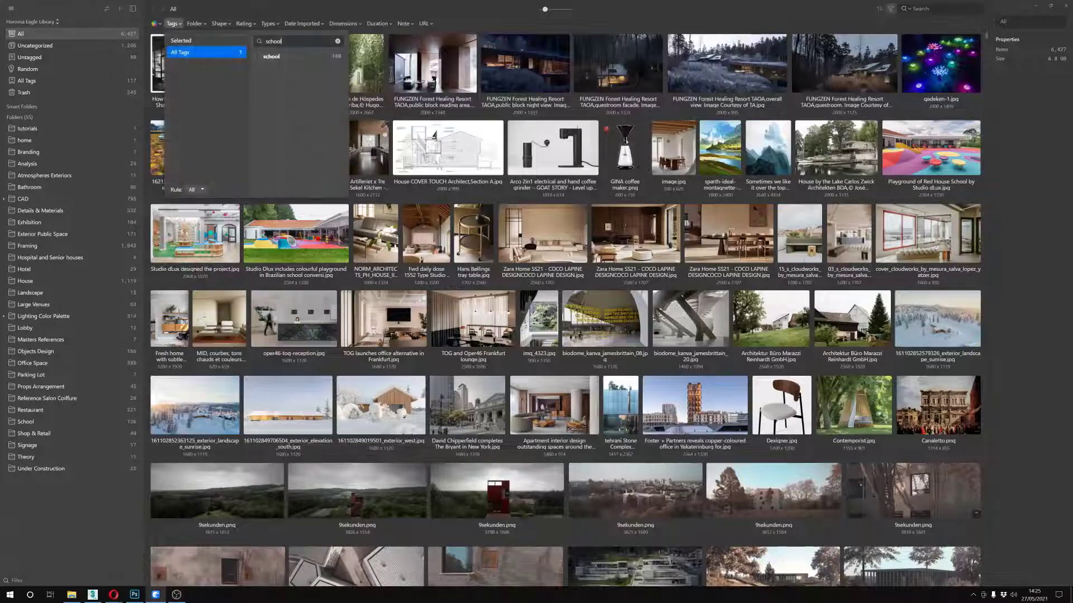
pyautogui.write('prop')
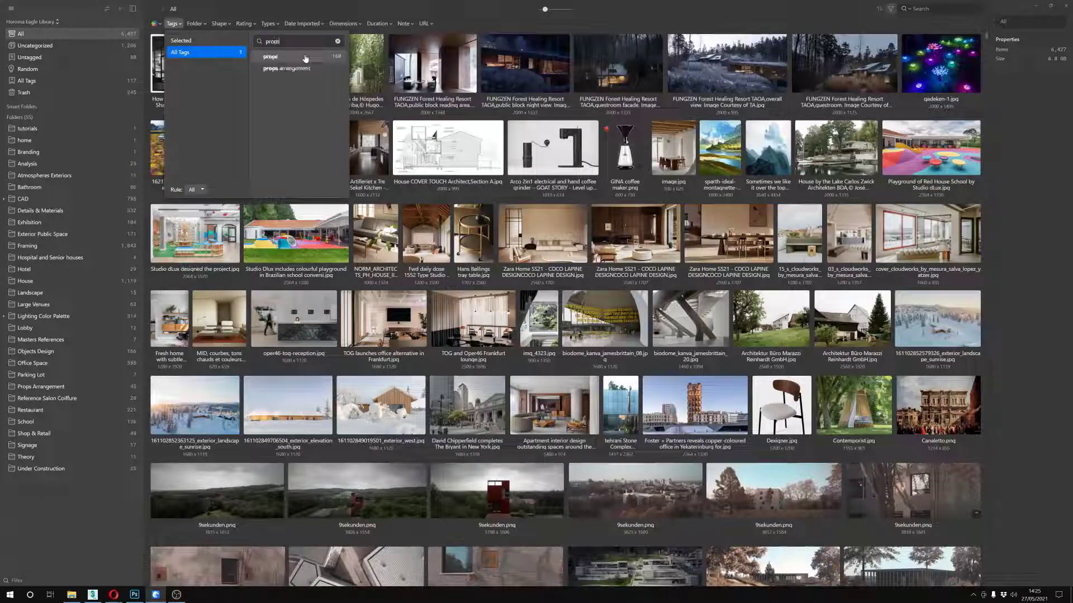
pyautogui.write('s')
pyautogui.click(305, 58)
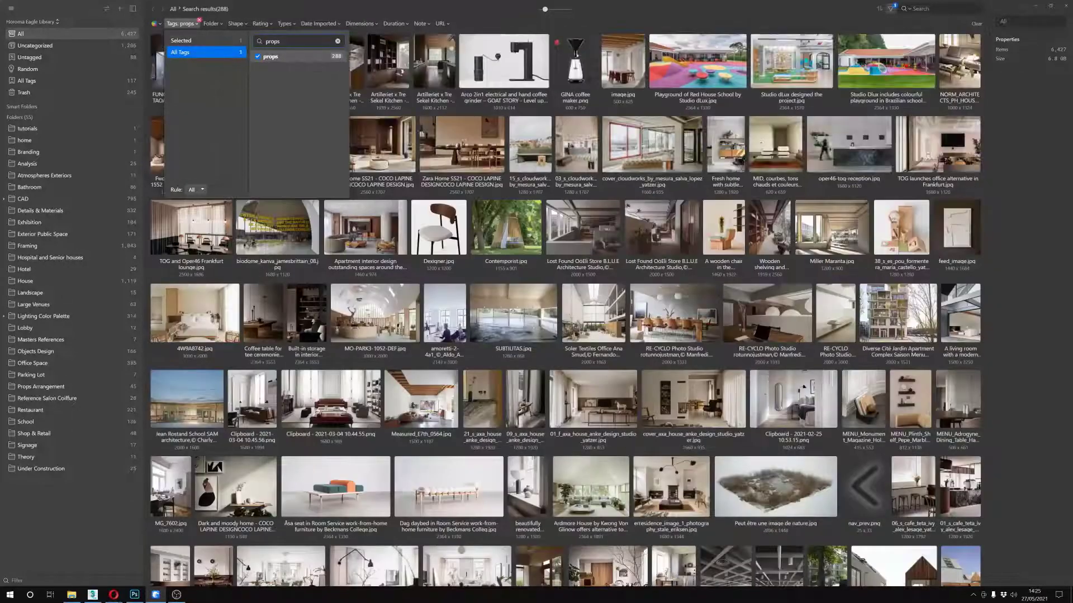
pyautogui.write('interior')
pyautogui.click(258, 56)
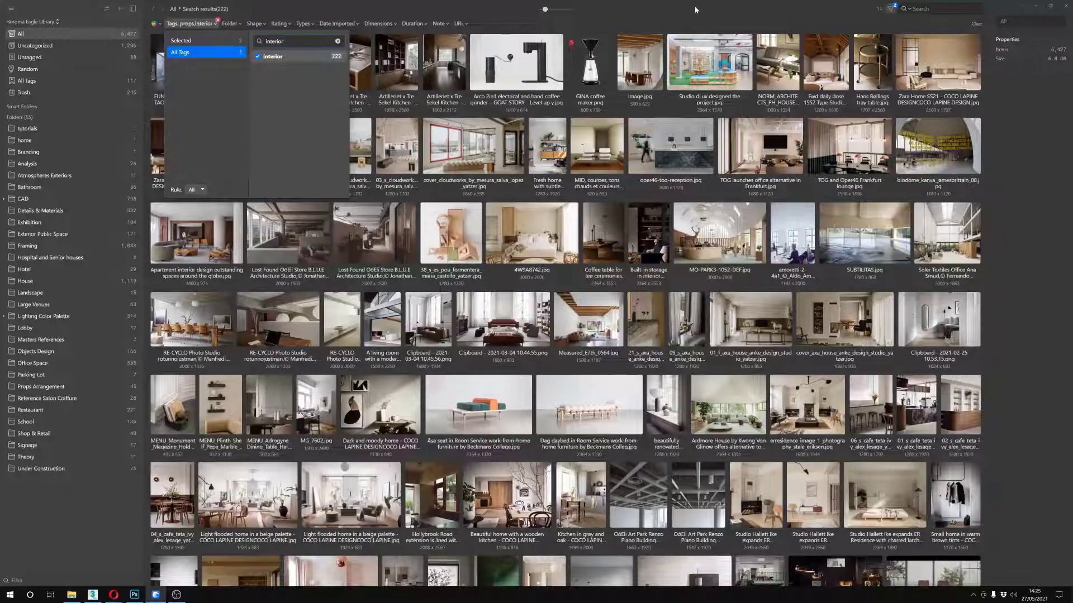
pyautogui.click(442, 134)
# Browse the interior props results and check the details of the living room image with the modern brick fireplace
pyautogui.scroll(-2, 442, 224)
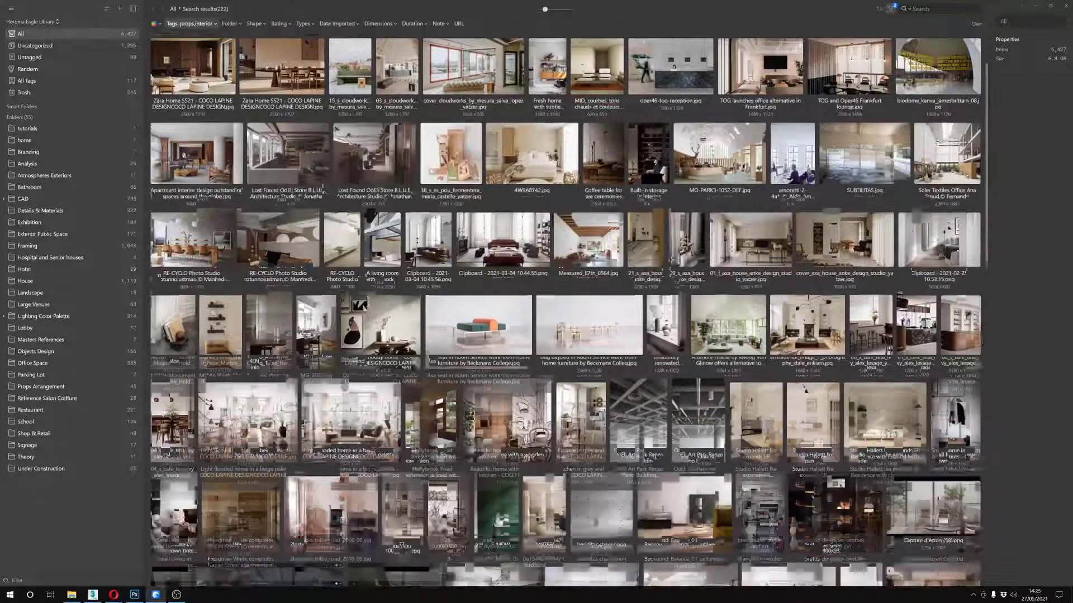
pyautogui.click(374, 154)
pyautogui.click(384, 238)
pyautogui.scroll(-3, 573, 300)
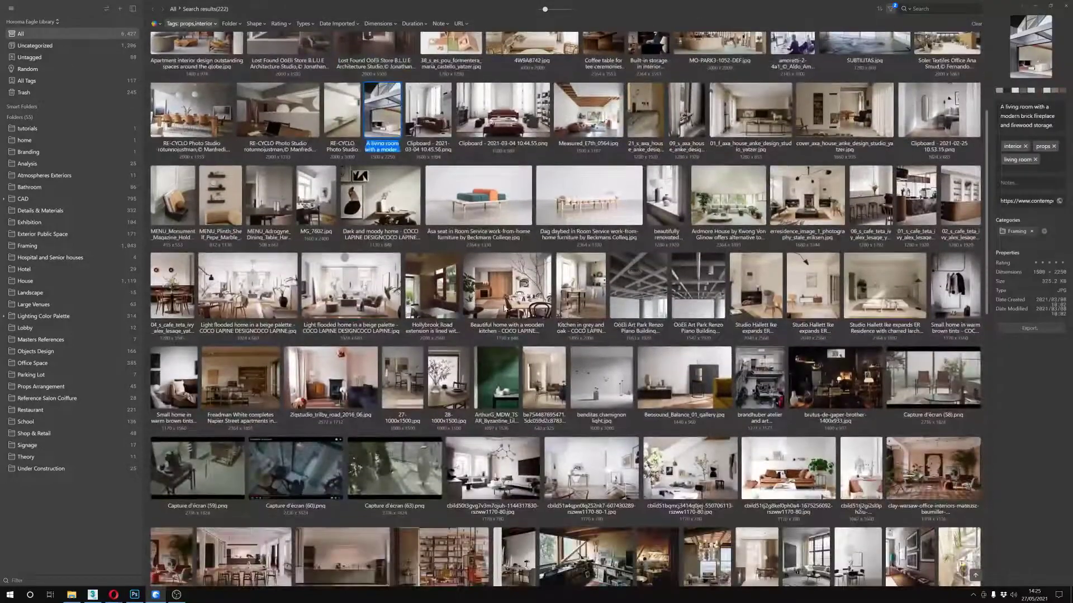
pyautogui.scroll(-3, 486, 273)
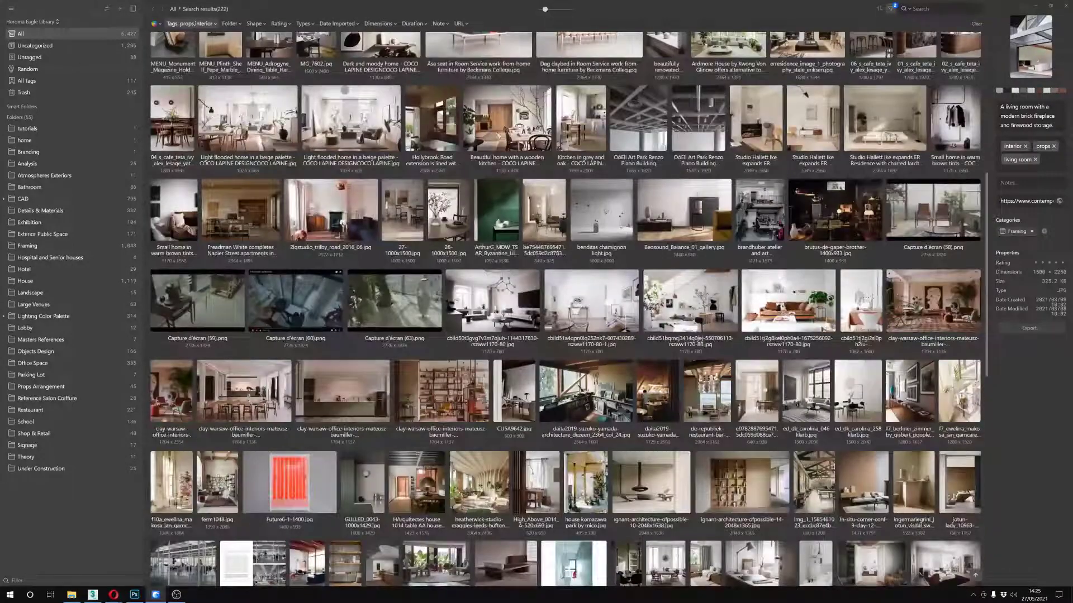
pyautogui.scroll(6, 527, 149)
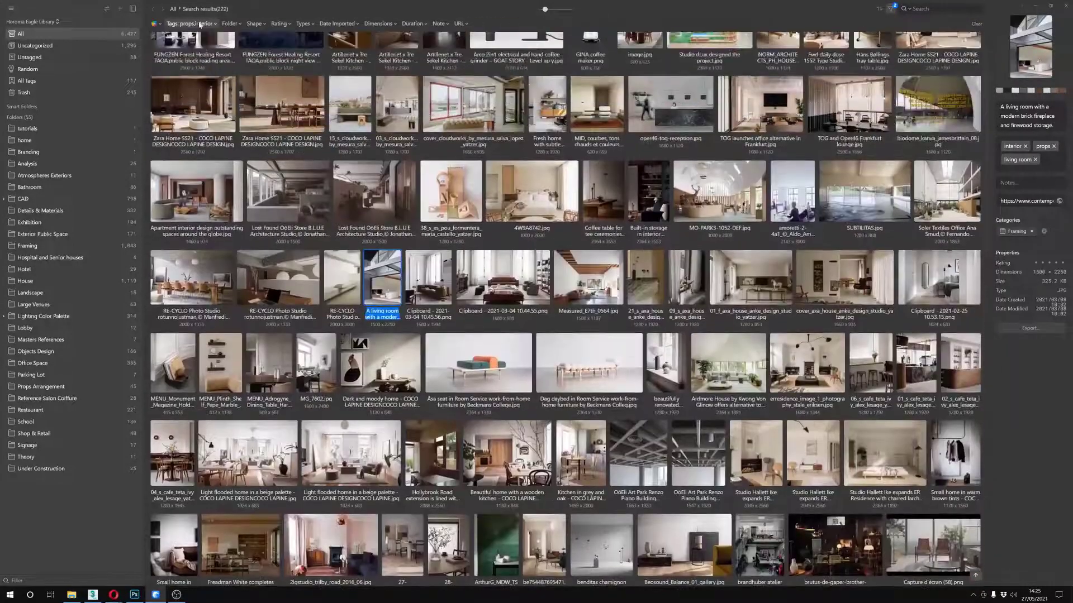
# Add the office tag to the active props and interior filter
pyautogui.click(191, 23)
pyautogui.moveTo(292, 43); pyautogui.dragTo(223, 51)
pyautogui.write('office')
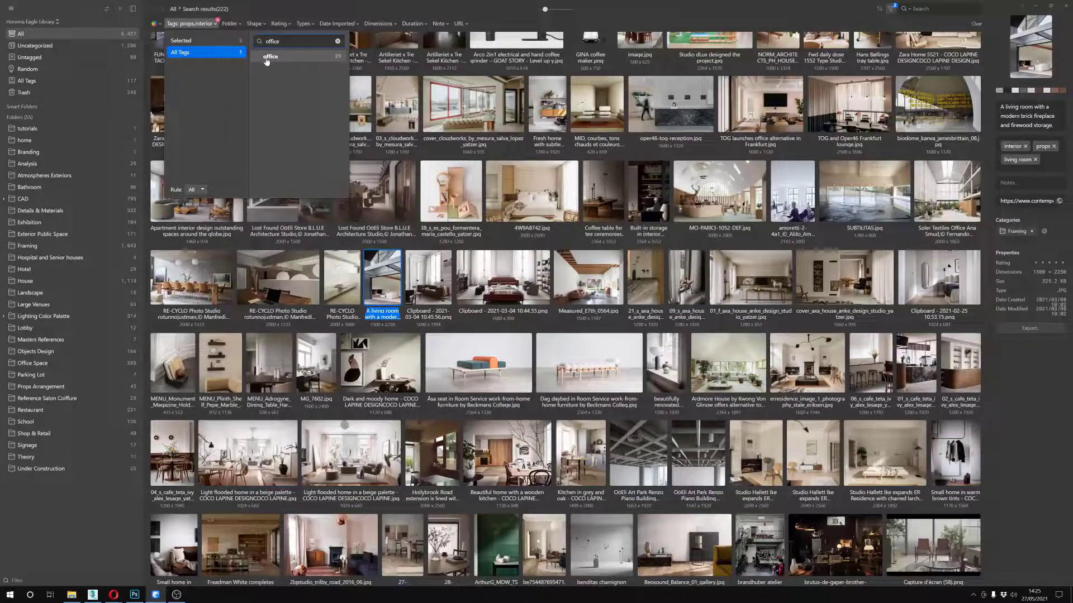
pyautogui.press('Return')
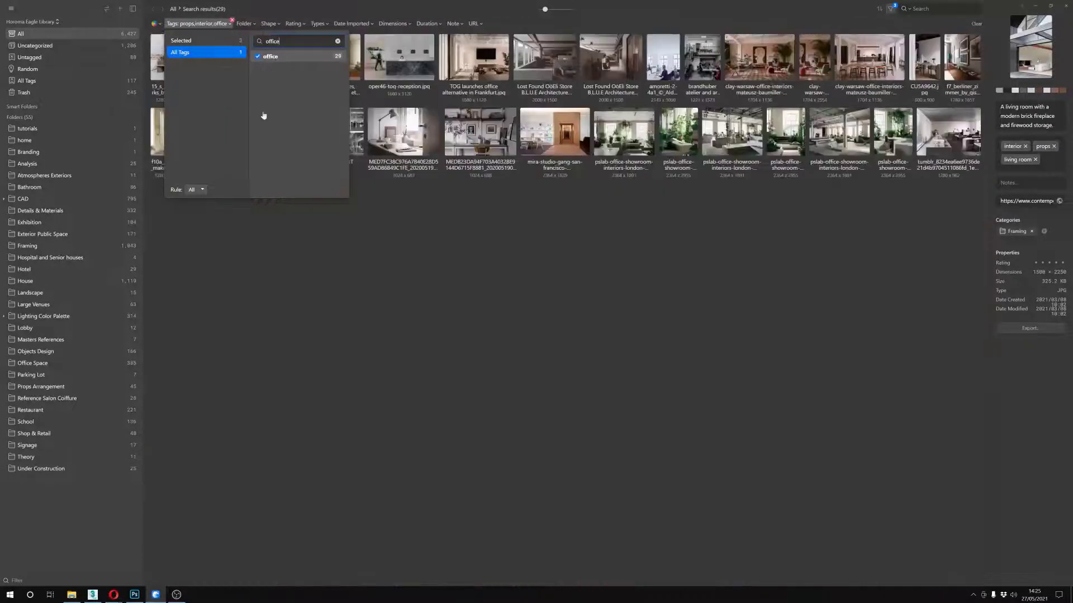
pyautogui.click(219, 202)
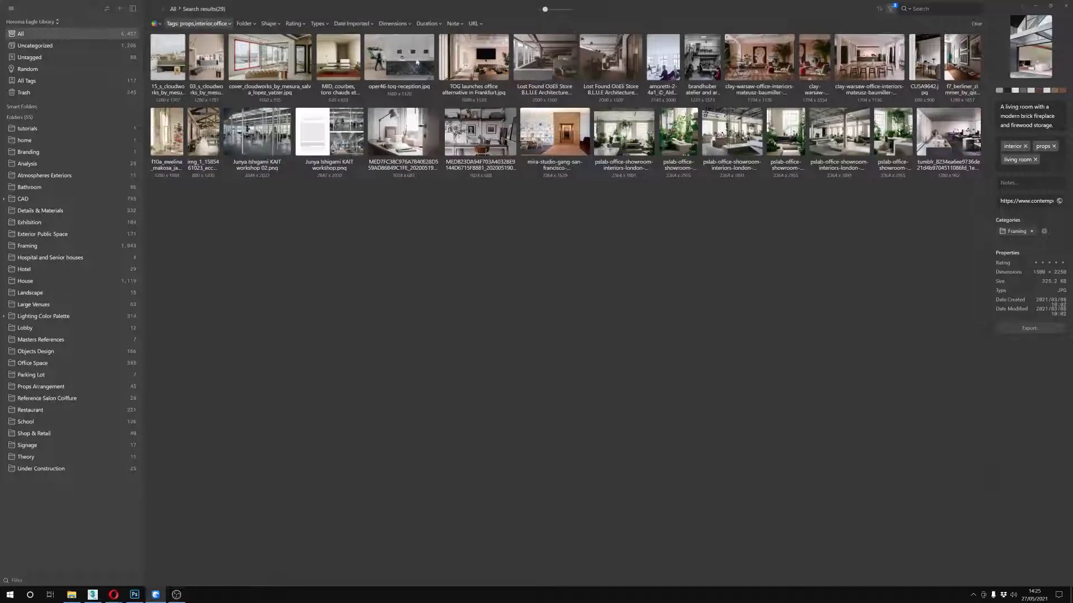
# View the office images at full size from the TOG Frankfurt image through the brandhuber atelier, and check the details of two results
pyautogui.doubleClick(473, 59)
pyautogui.press('Right')
pyautogui.press('Right')
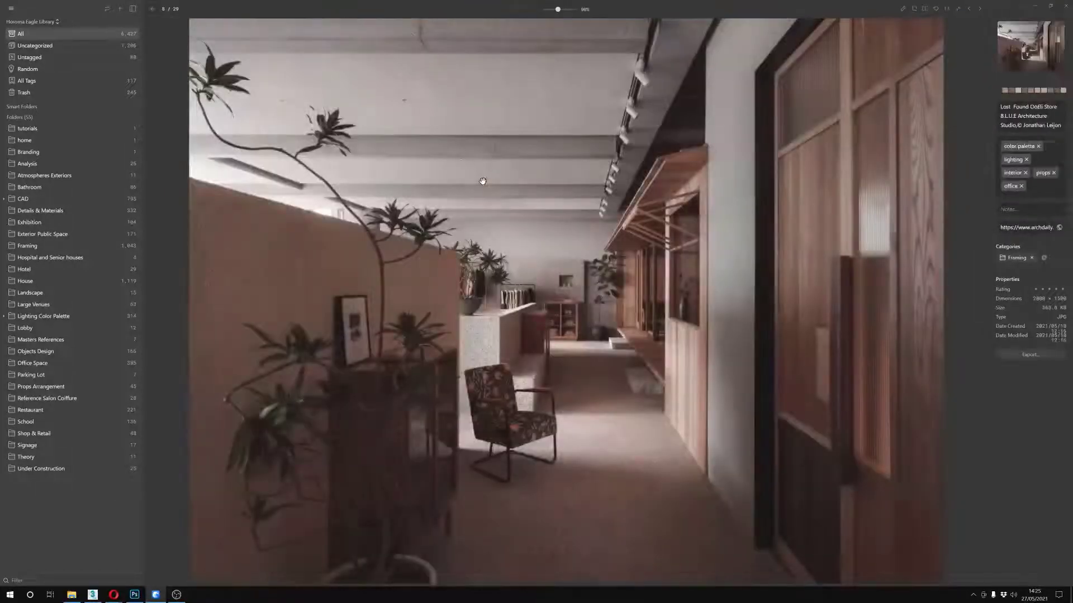
pyautogui.press('Right')
pyautogui.press('Right')
pyautogui.press('Escape')
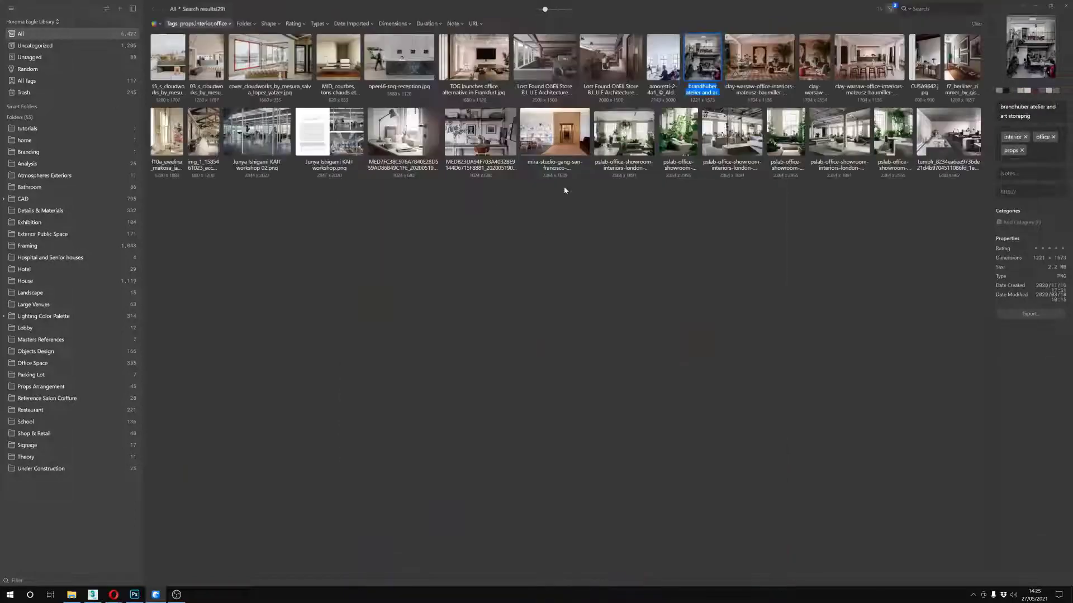
pyautogui.click(554, 134)
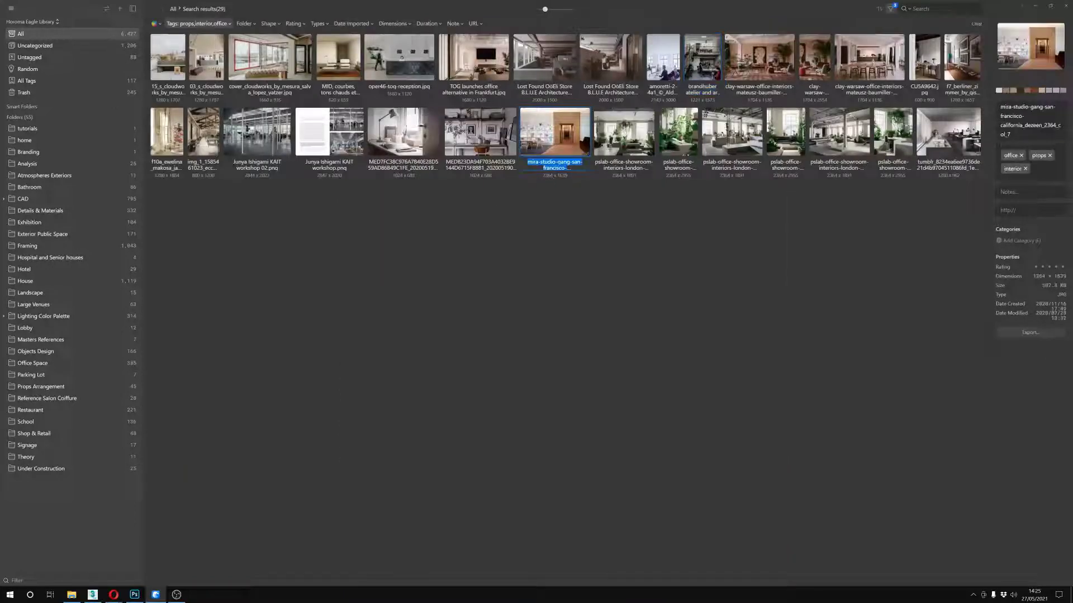
pyautogui.click(612, 64)
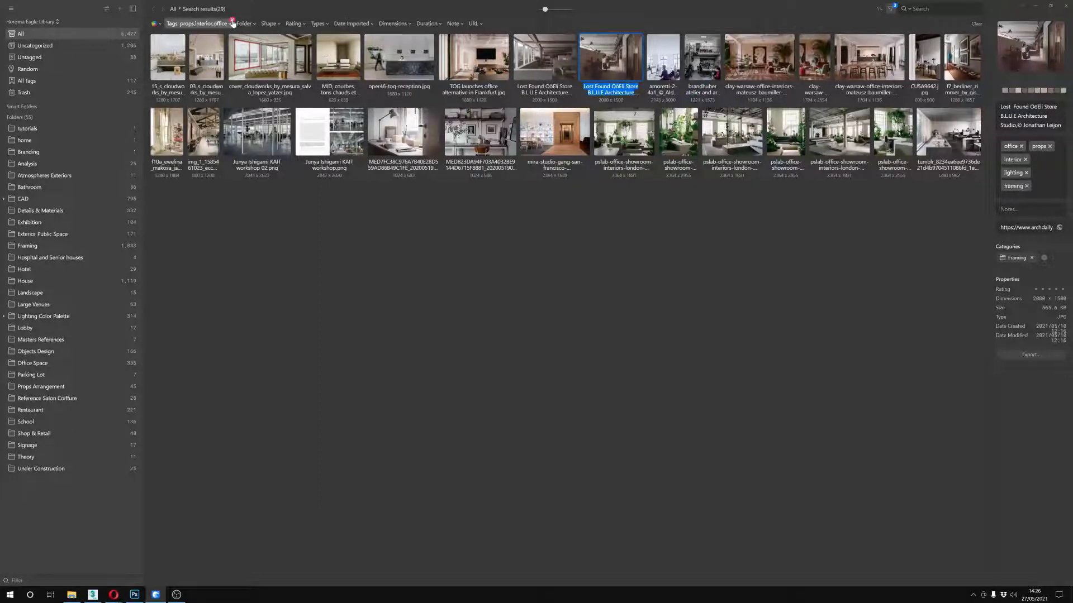
# Replace the tag filter with office and lighting, and view the Stenhöga office facade at full size before returning to the results
pyautogui.click(232, 22)
pyautogui.click(178, 25)
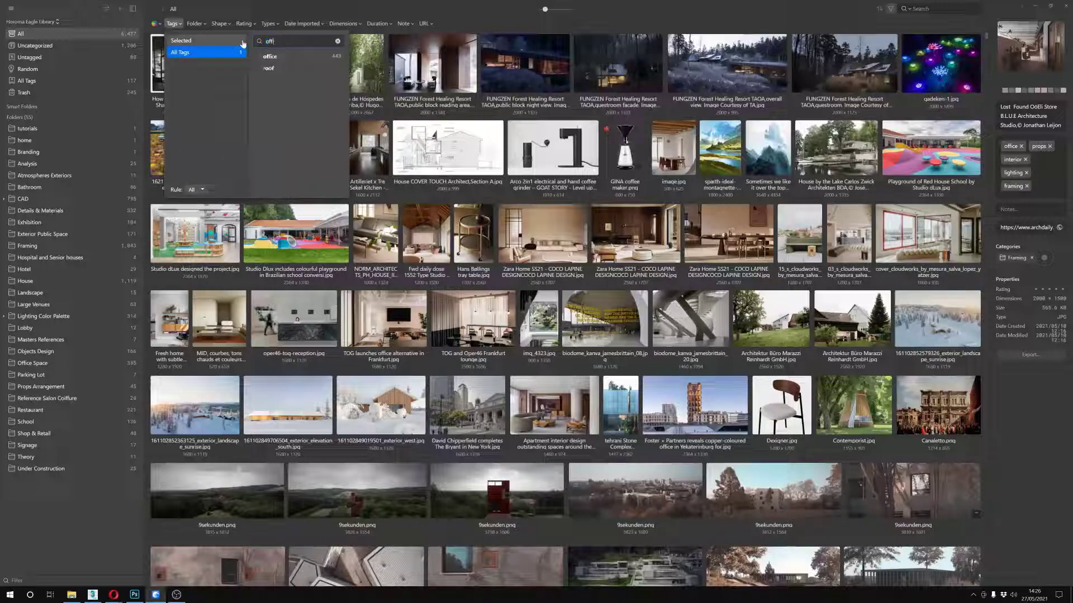
pyautogui.click(258, 56)
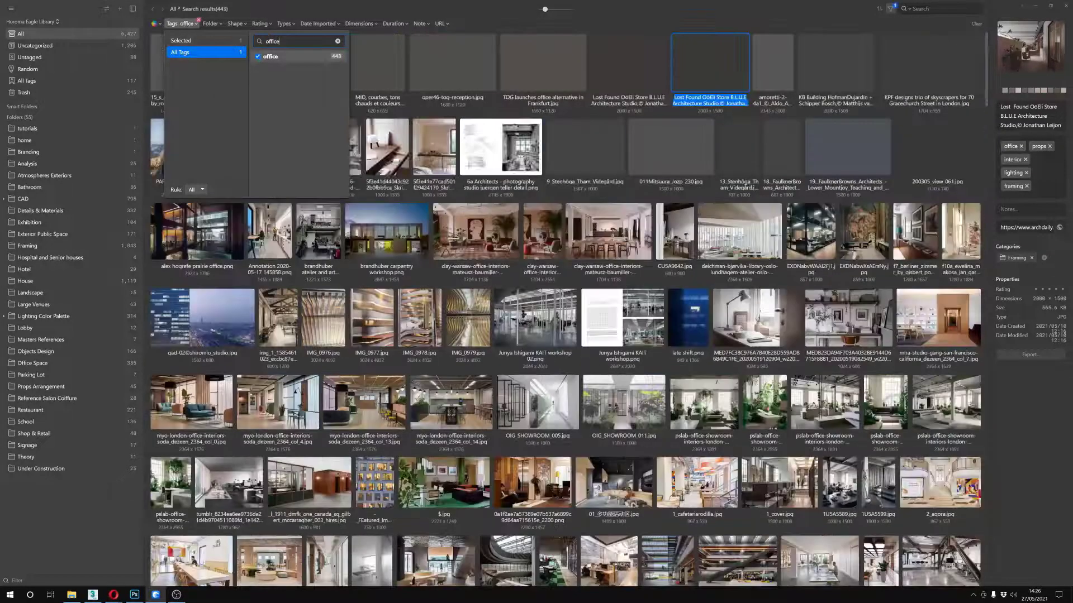
pyautogui.write('lighting')
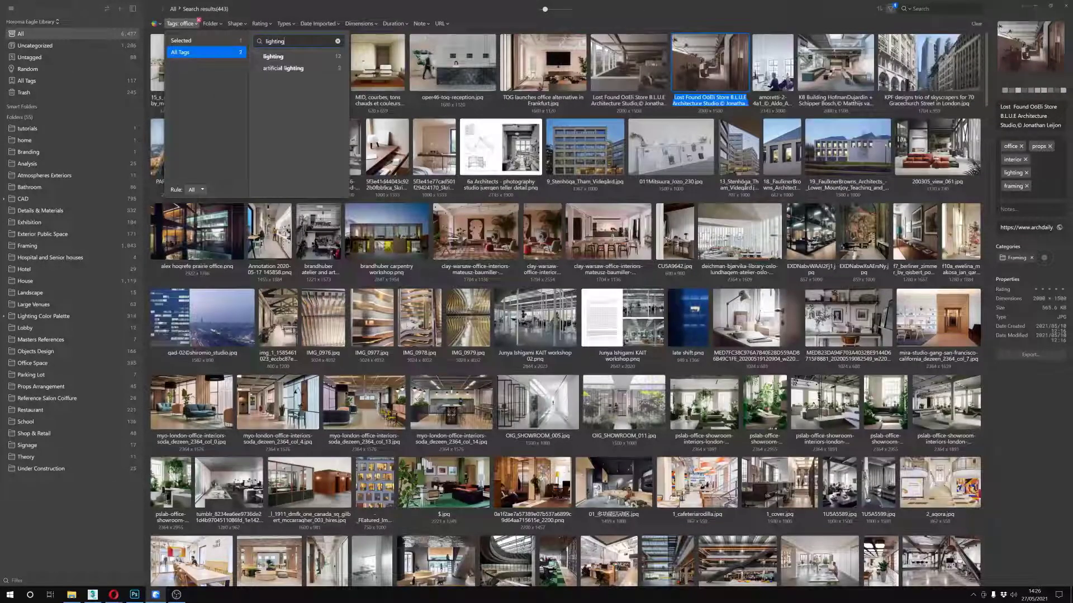
pyautogui.click(258, 57)
pyautogui.click(479, 179)
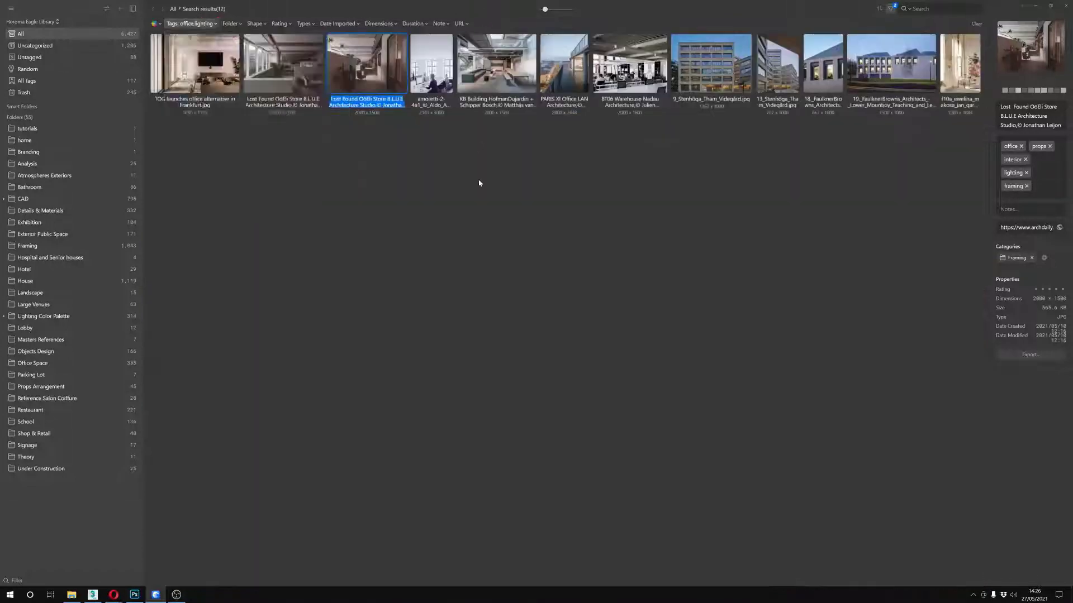
pyautogui.doubleClick(715, 77)
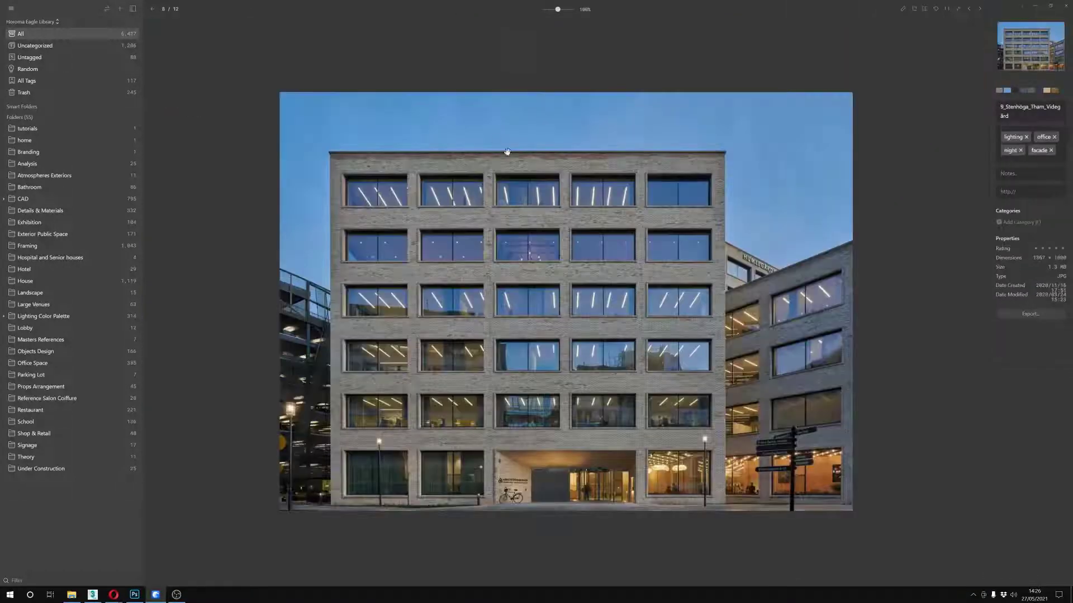
pyautogui.press('Escape')
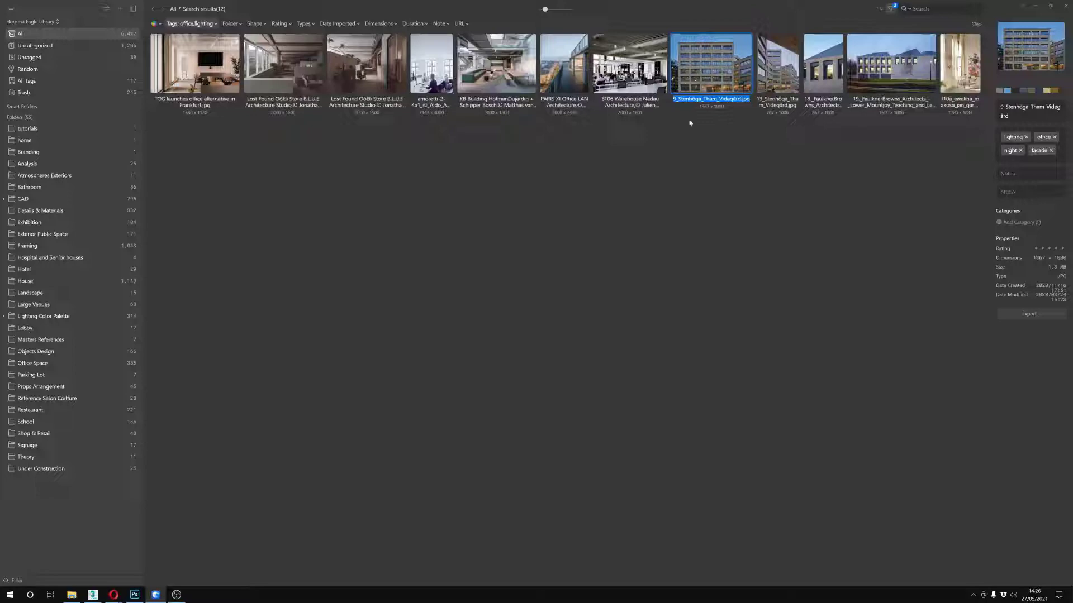
# Replace the tag filter with aerial to show only the aerial references
pyautogui.click(219, 24)
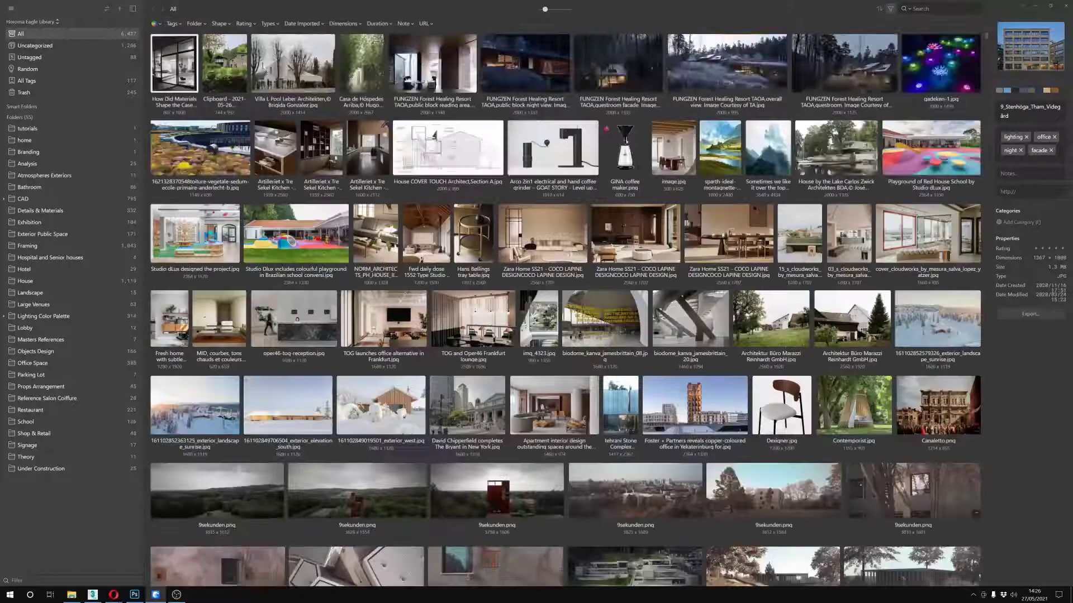
pyautogui.click(172, 23)
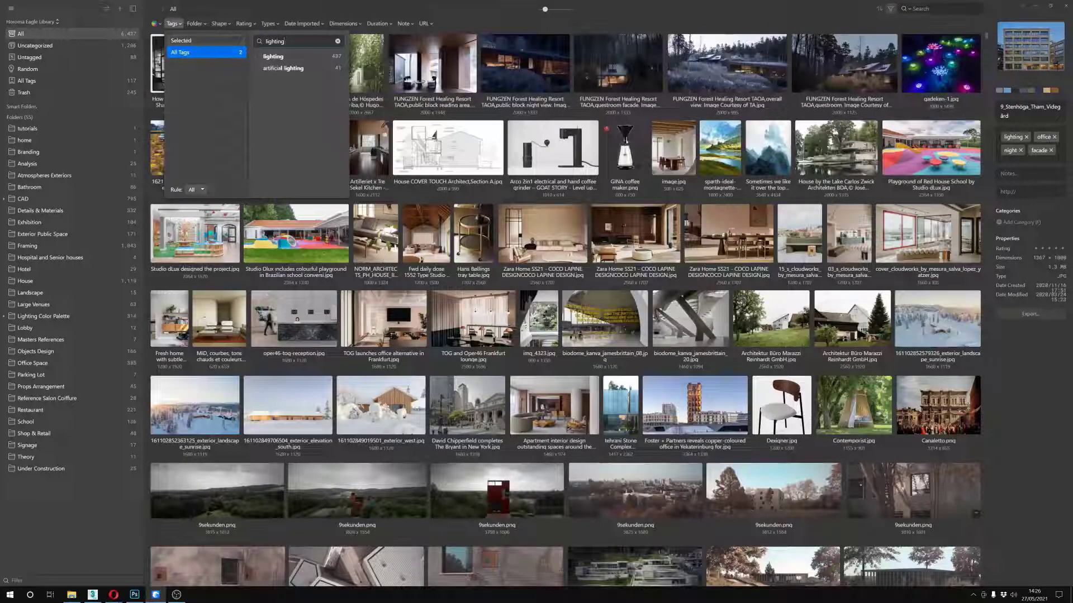
pyautogui.click(337, 42)
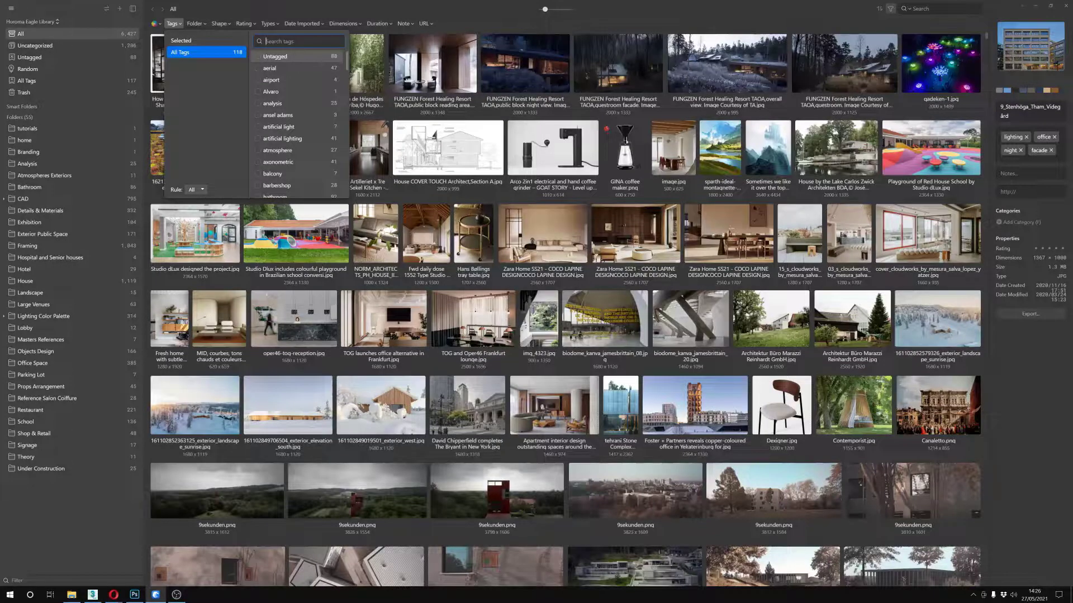
pyautogui.write('aerial')
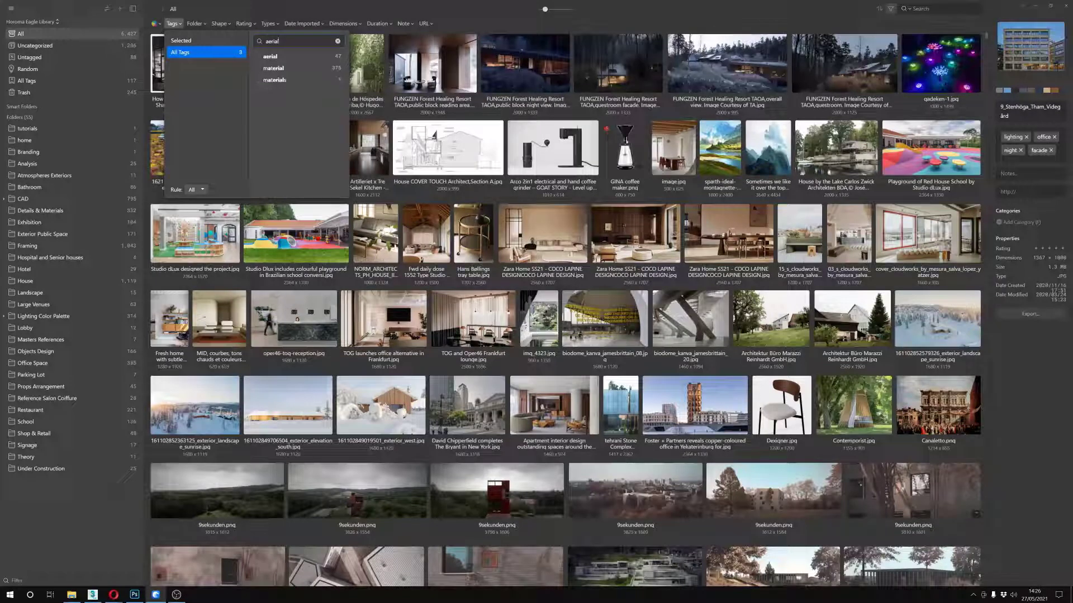
pyautogui.press('Return')
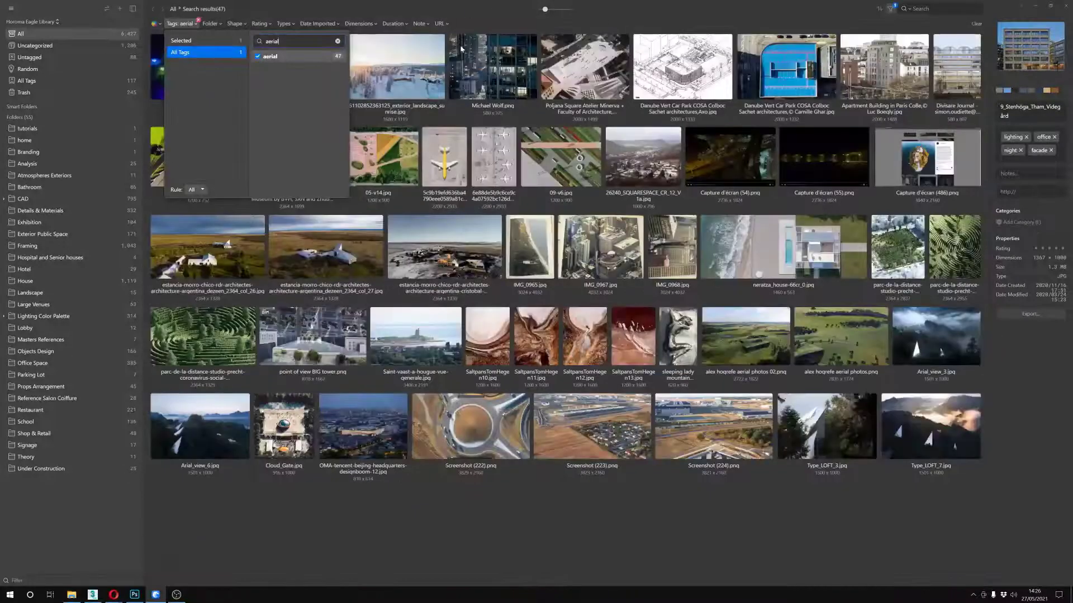
pyautogui.press('Escape')
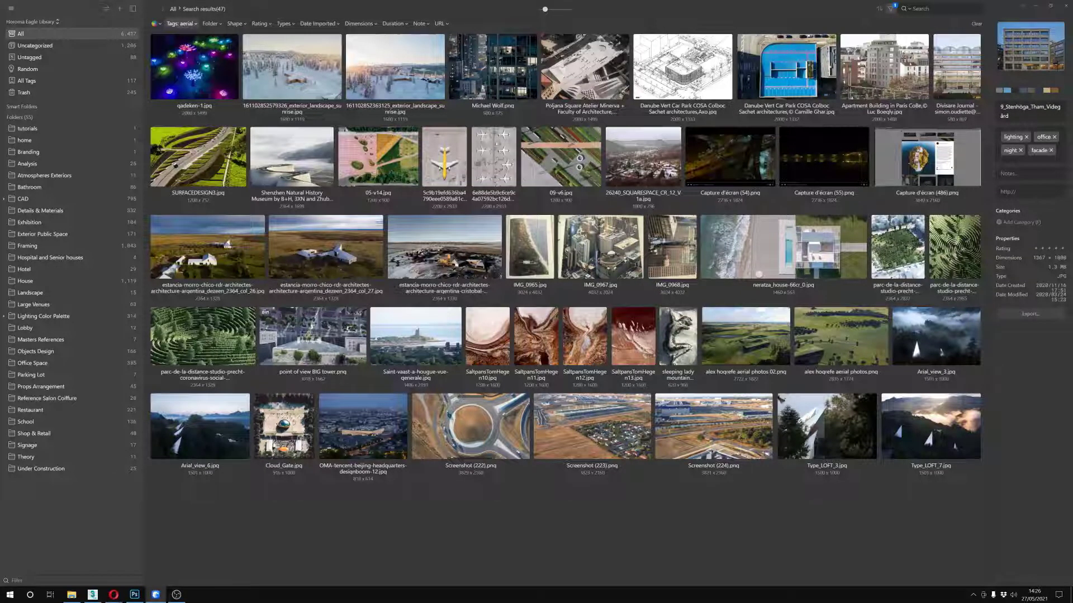
# Check the tags of the 05-v14 aerial reference, and replace the aerial tag filter with detail
pyautogui.click(391, 178)
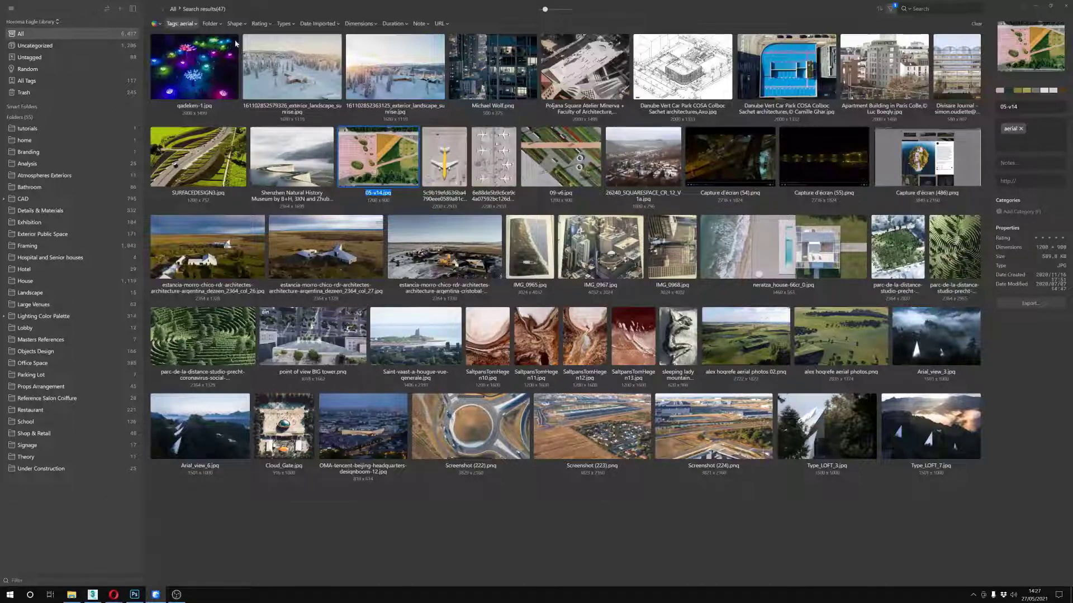
pyautogui.click(184, 24)
pyautogui.click(195, 23)
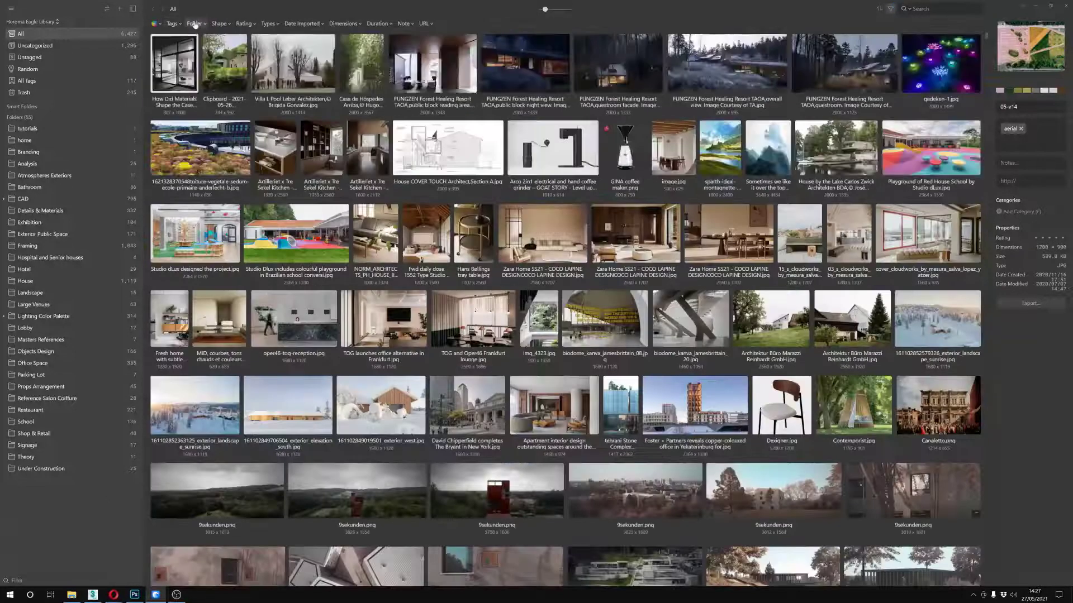
pyautogui.click(172, 23)
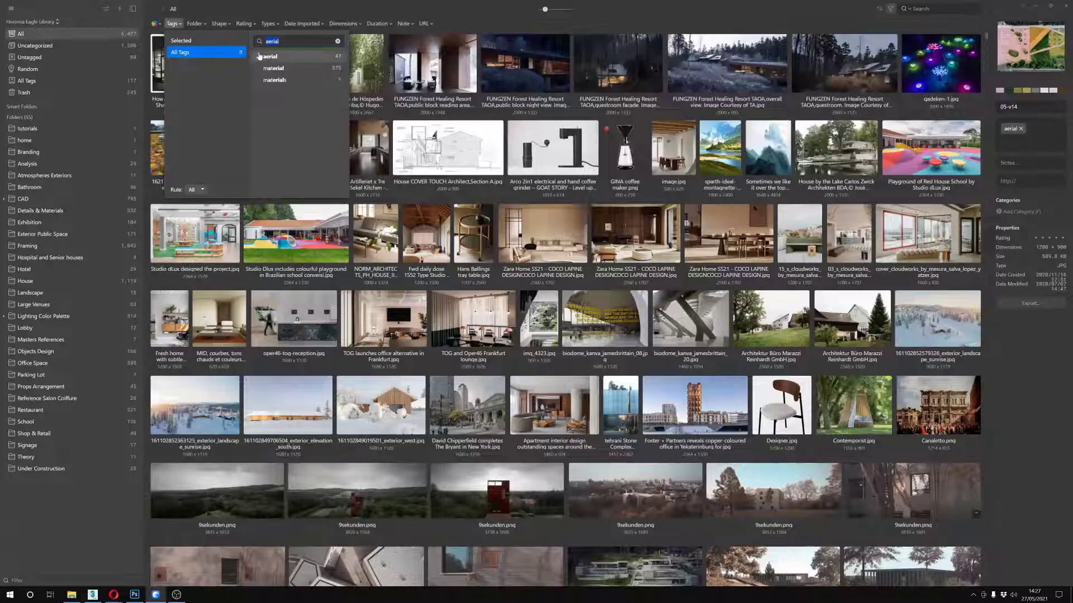
pyautogui.write('detail')
pyautogui.click(259, 56)
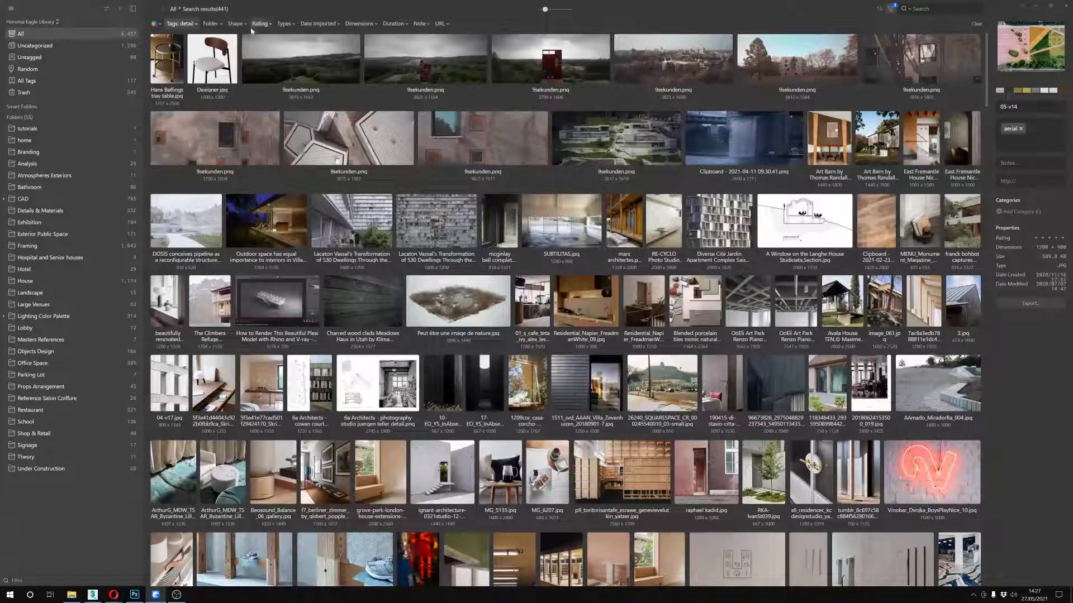
# Browse the detail references and check the tags of a 9sekunden facade image and the facad02 image
pyautogui.click(469, 130)
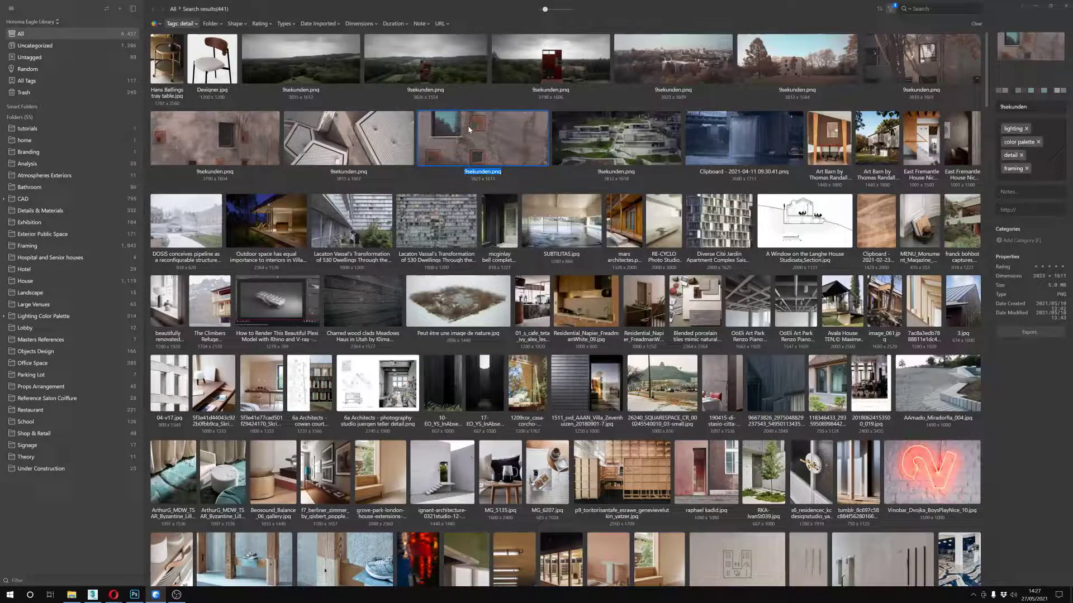
pyautogui.scroll(-4, 489, 215)
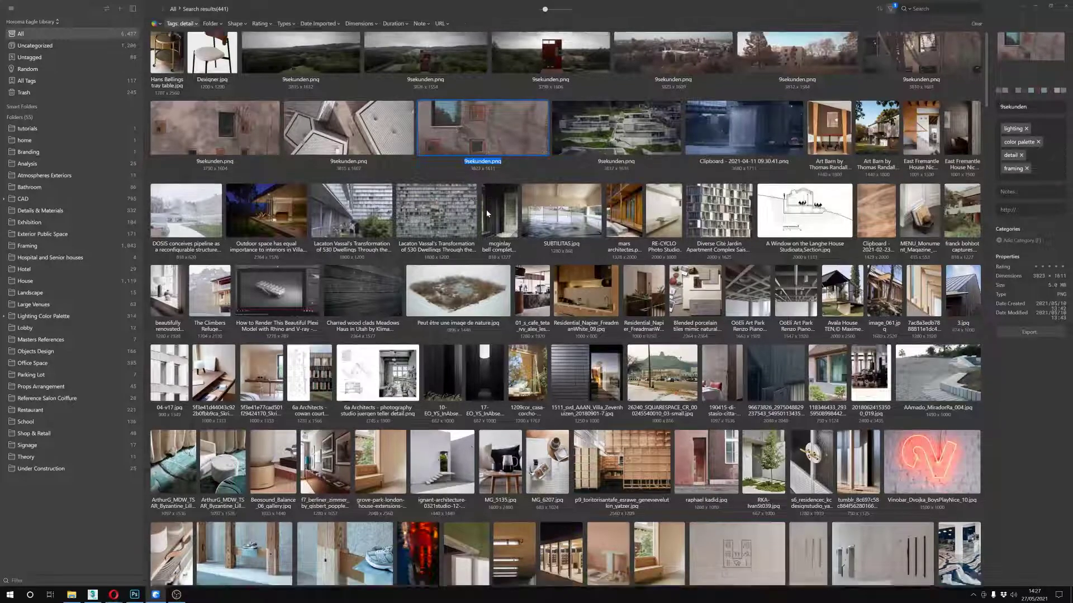
pyautogui.scroll(-3, 371, 251)
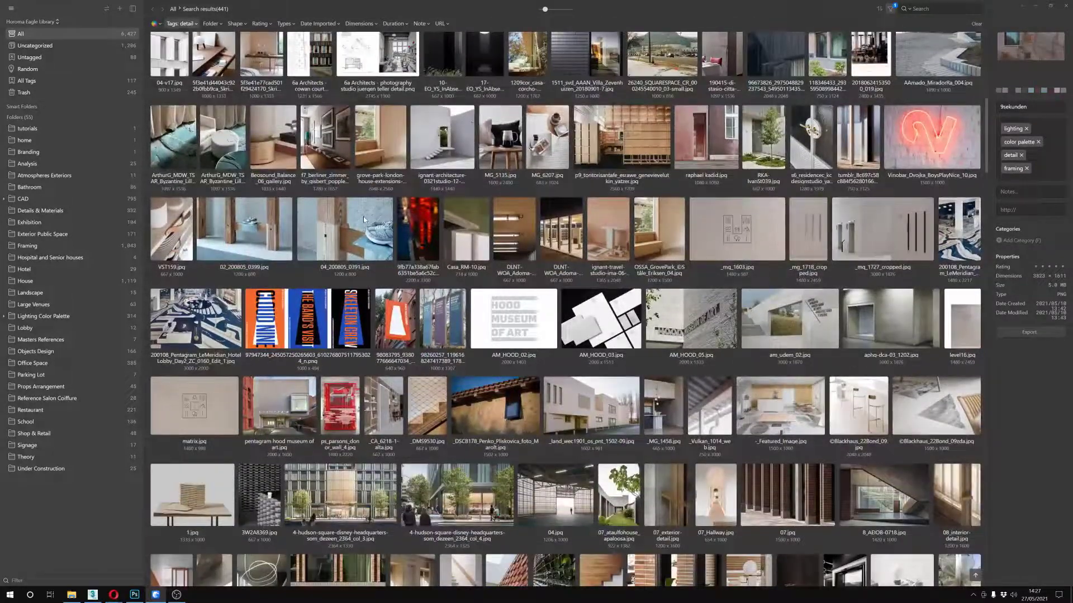
pyautogui.scroll(-3, 389, 257)
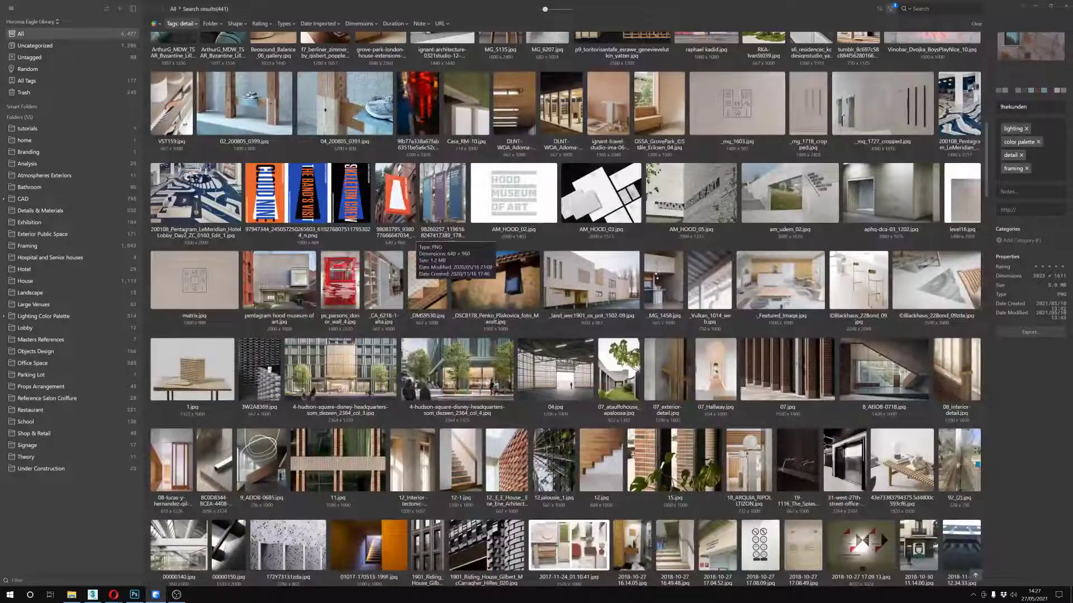
pyautogui.scroll(-11, 413, 240)
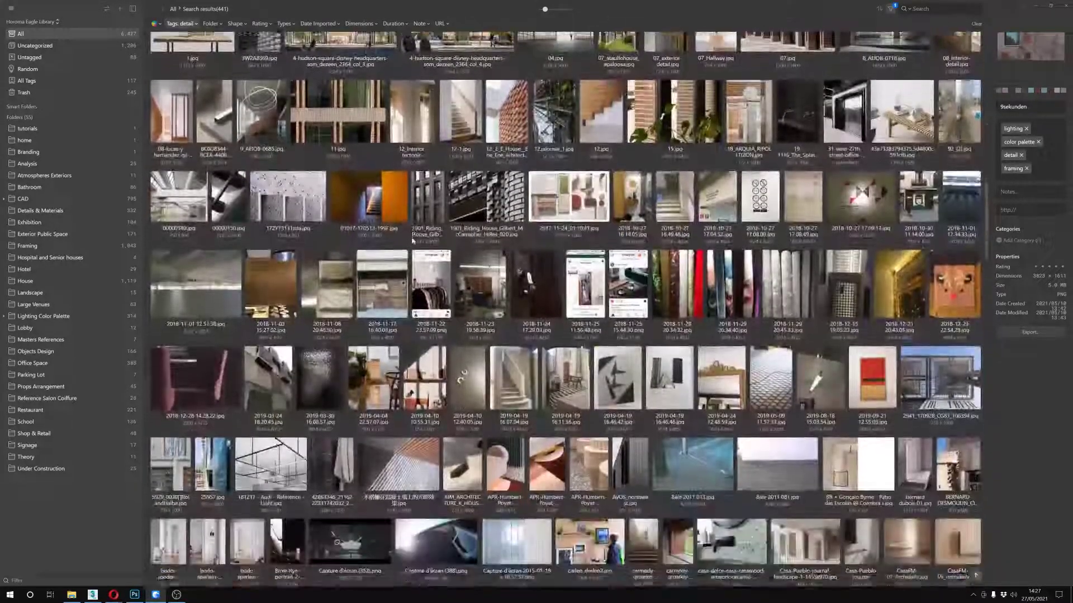
pyautogui.scroll(-5, 413, 241)
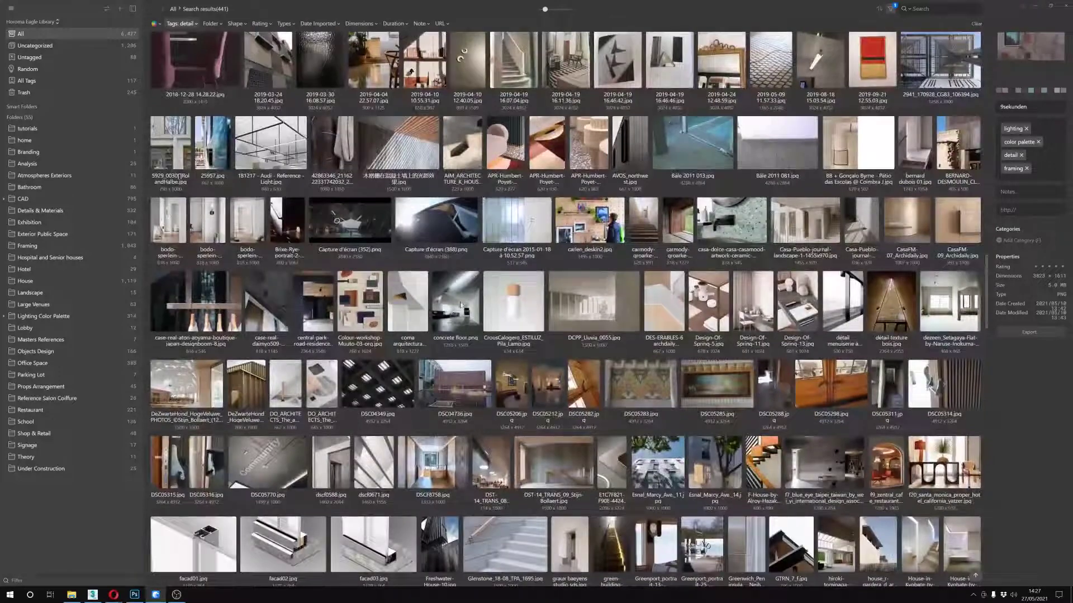
pyautogui.scroll(-4, 335, 387)
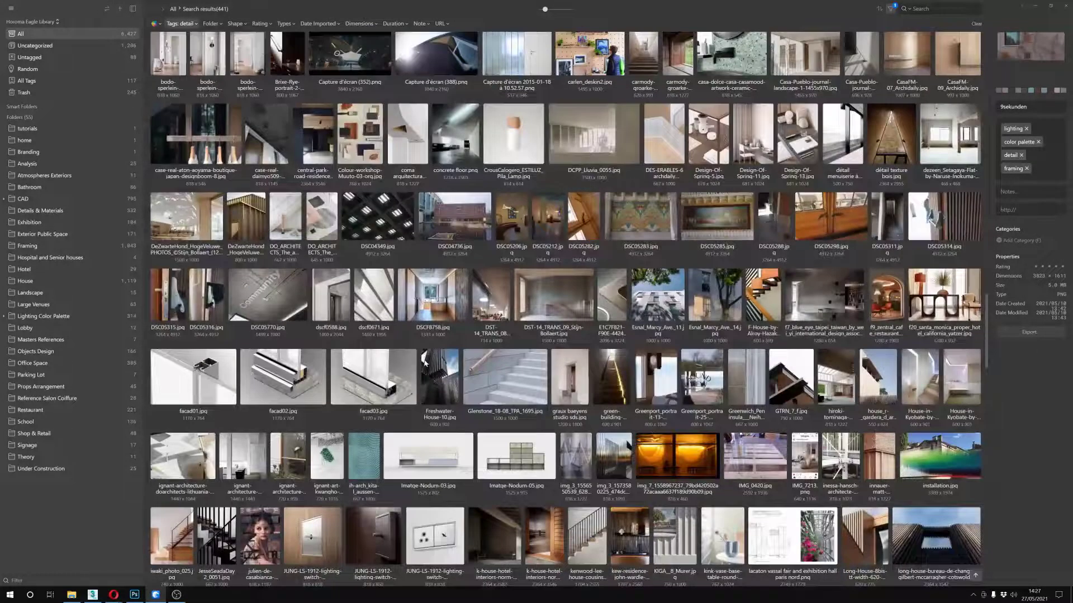
pyautogui.scroll(-4, 383, 354)
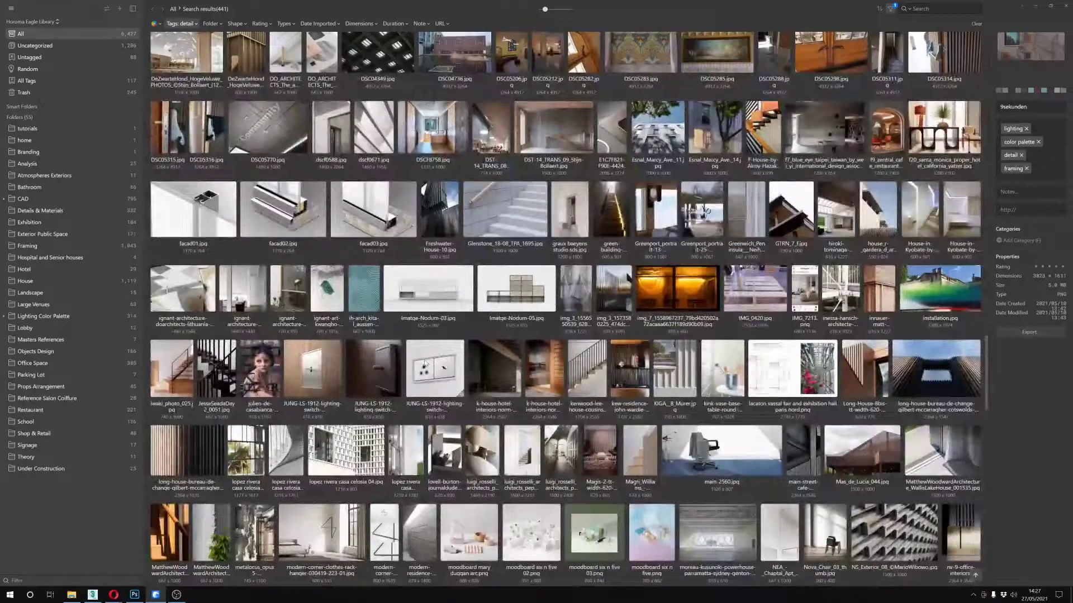
pyautogui.click(279, 221)
pyautogui.scroll(-3, 330, 266)
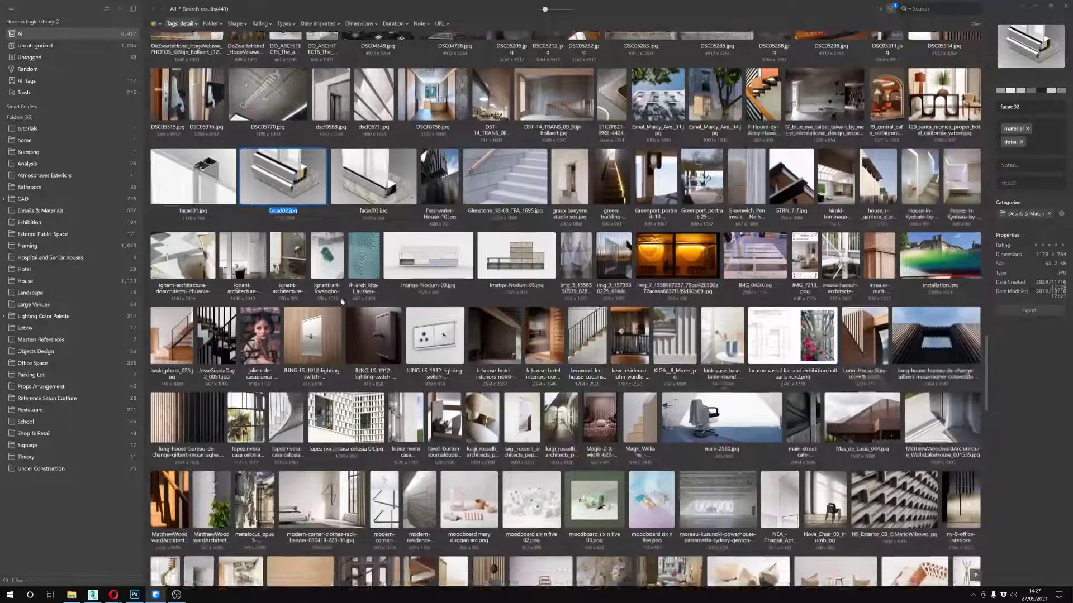
pyautogui.scroll(7, 347, 310)
pyautogui.scroll(14, 346, 311)
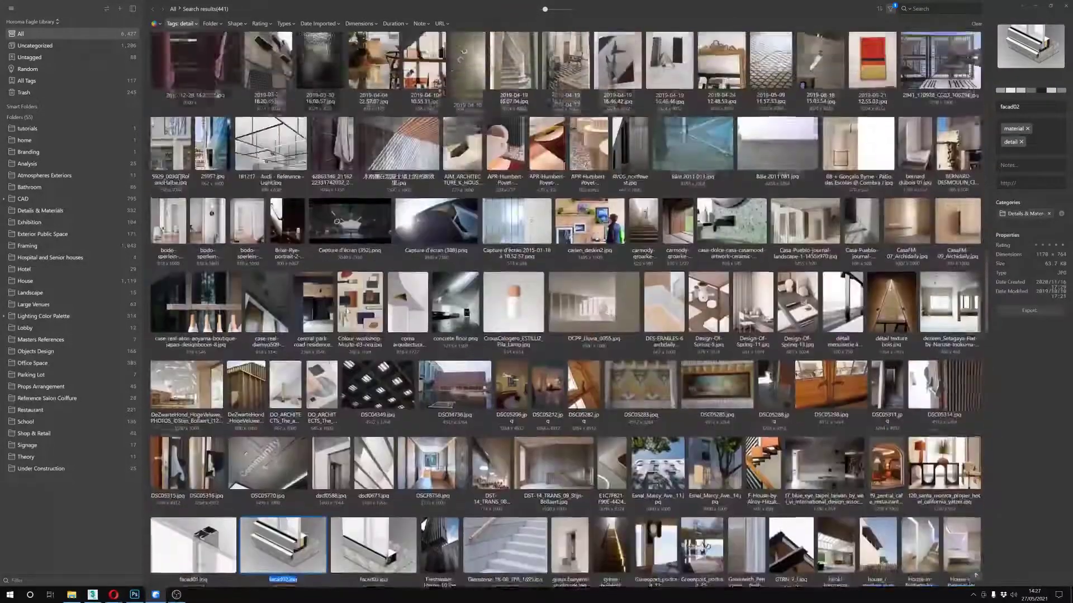
# Replace the detail tag filter with lighting and skim the first lighting references
pyautogui.rightClick(195, 24)
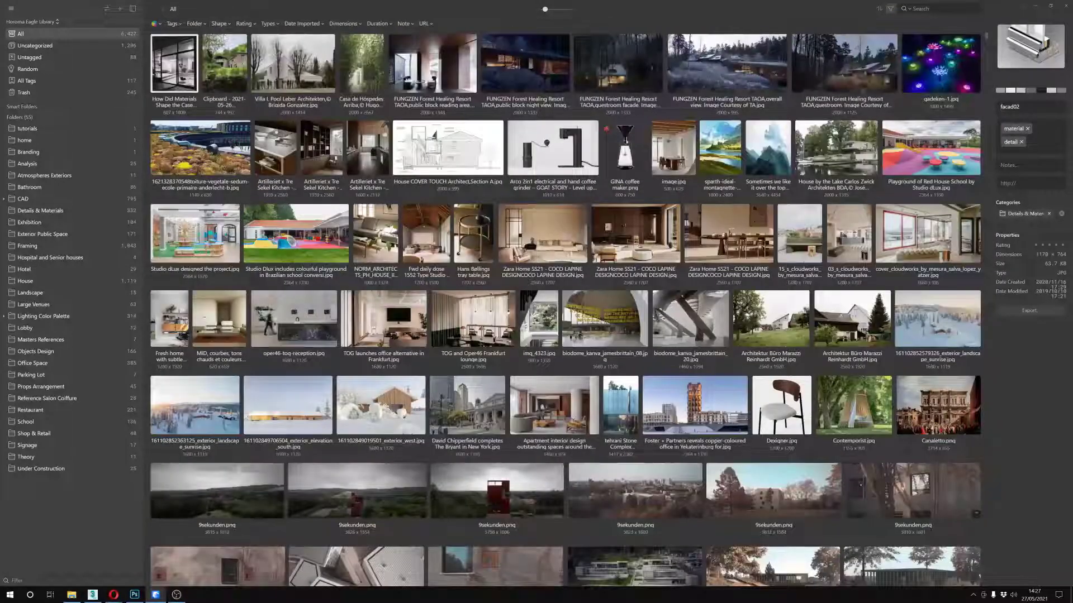
pyautogui.click(173, 24)
pyautogui.moveTo(280, 41); pyautogui.dragTo(242, 48)
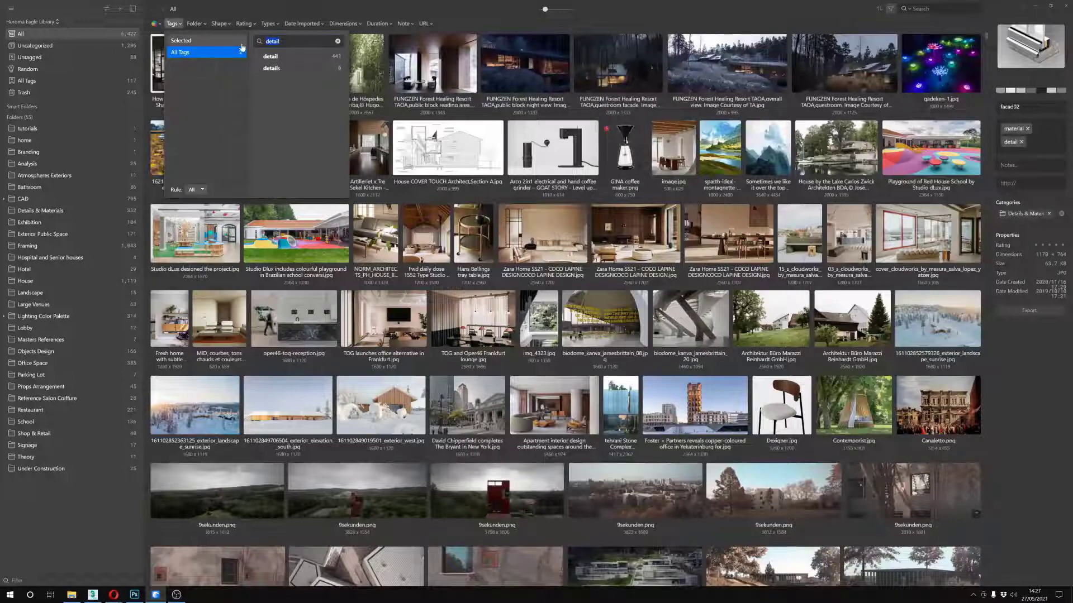
pyautogui.write('lighting')
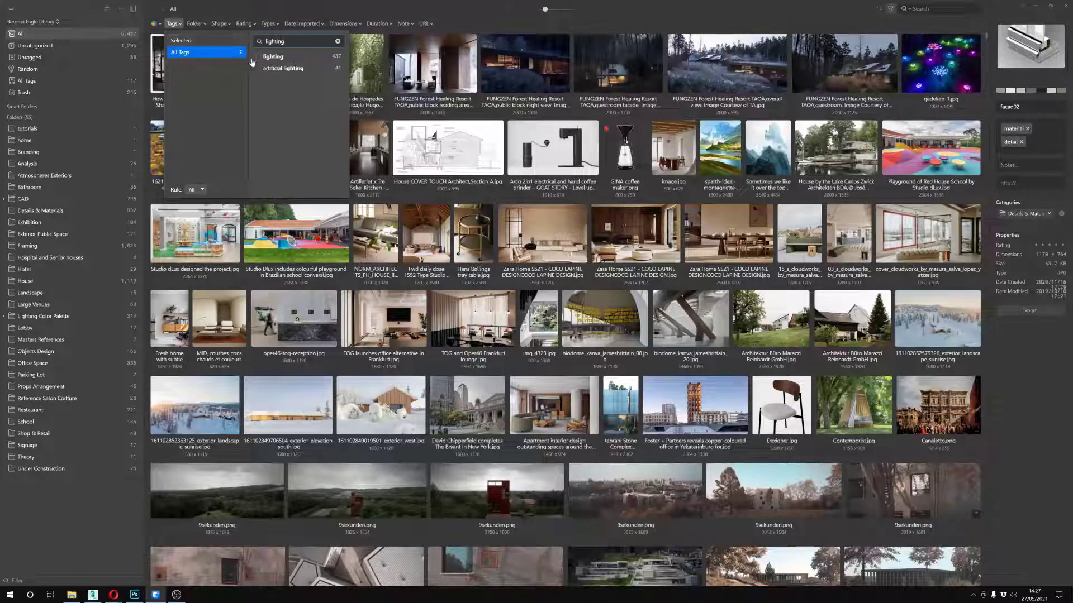
pyautogui.click(273, 56)
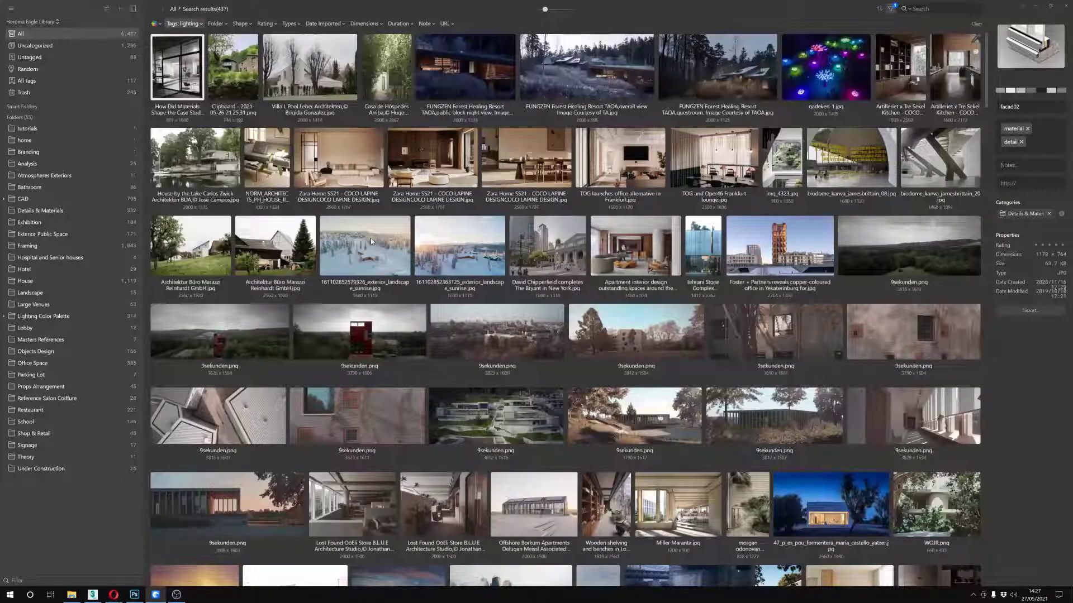
pyautogui.scroll(-5, 365, 242)
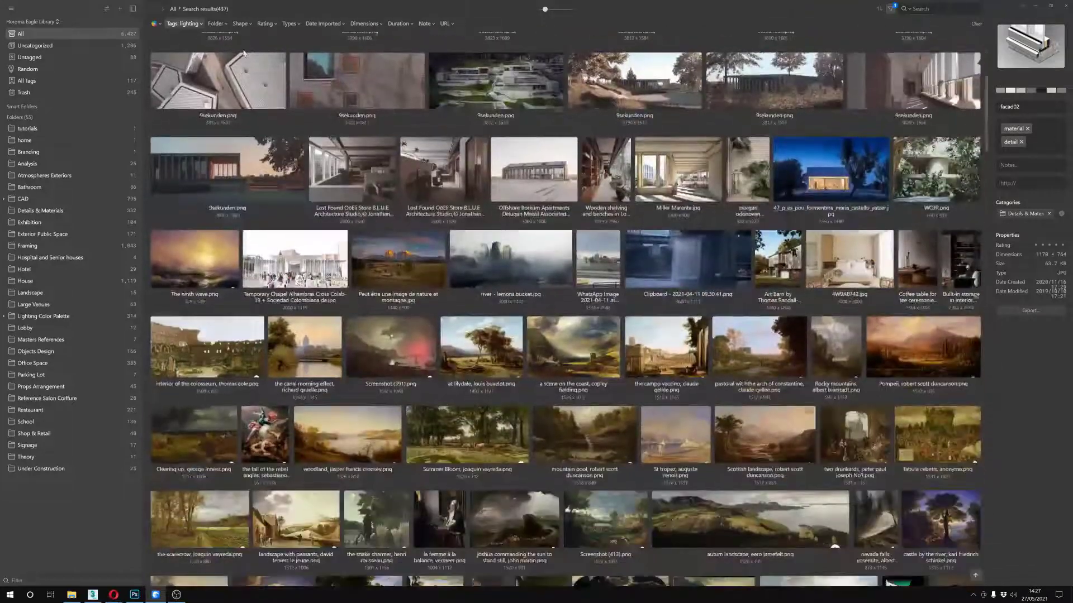
pyautogui.scroll(5, 366, 241)
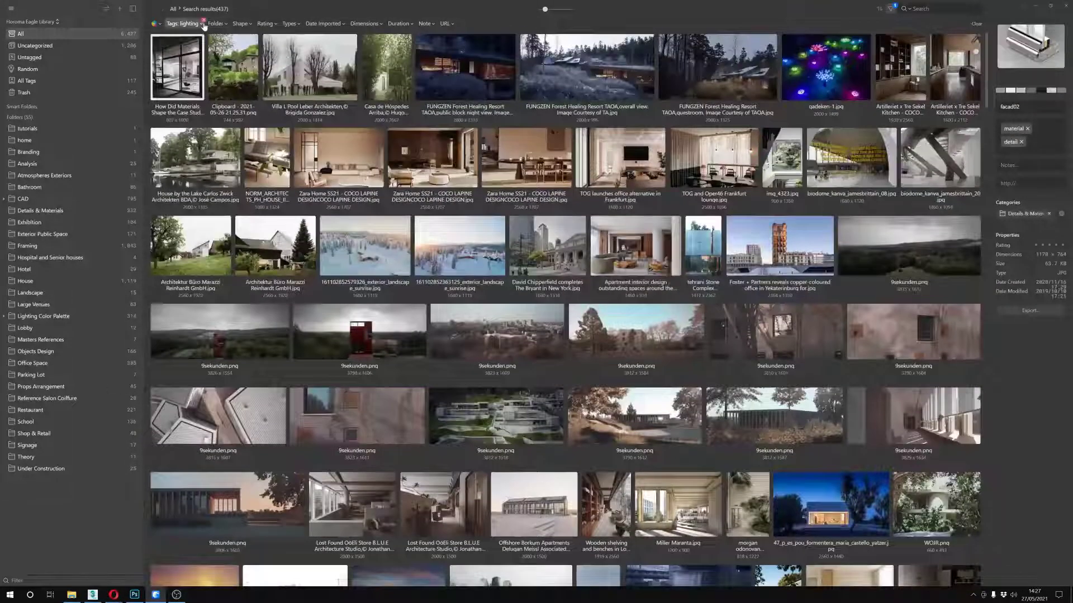
# Add the exterior tag to the active lighting filter
pyautogui.click(200, 24)
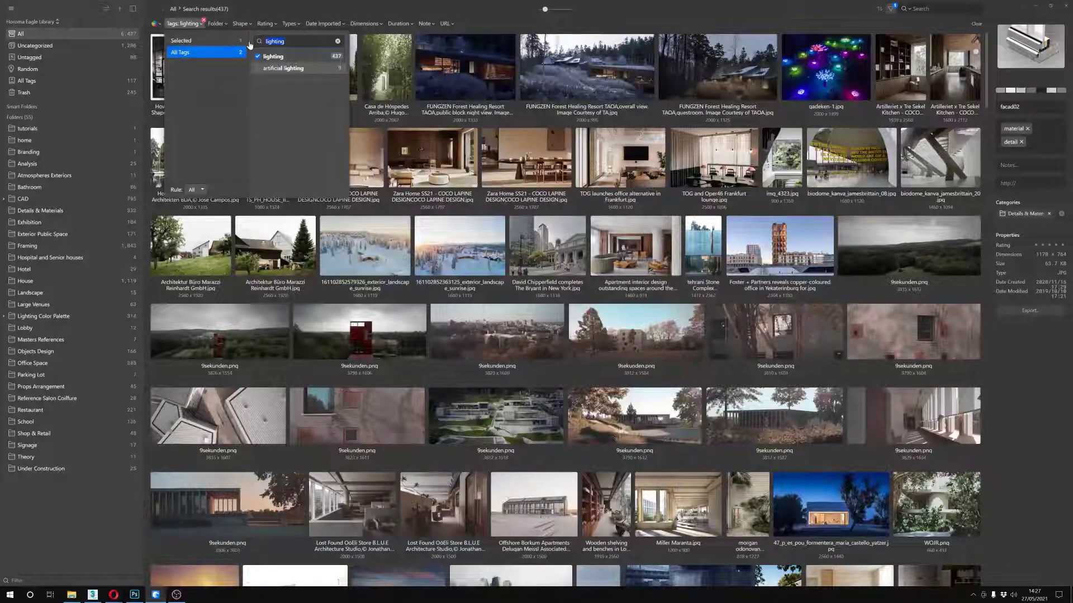
pyautogui.press('BackSpace')
pyautogui.press('BackSpace')
pyautogui.press('BackSpace')
pyautogui.press('BackSpace')
pyautogui.press('BackSpace')
pyautogui.press('BackSpace')
pyautogui.press('BackSpace')
pyautogui.press('BackSpace')
pyautogui.write('exterior')
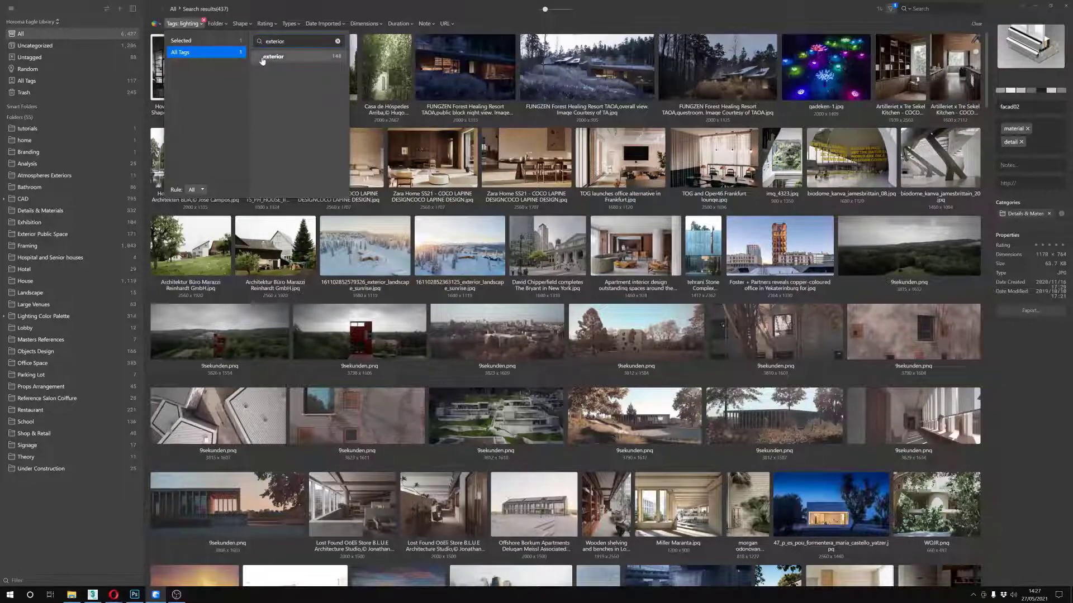
pyautogui.click(263, 56)
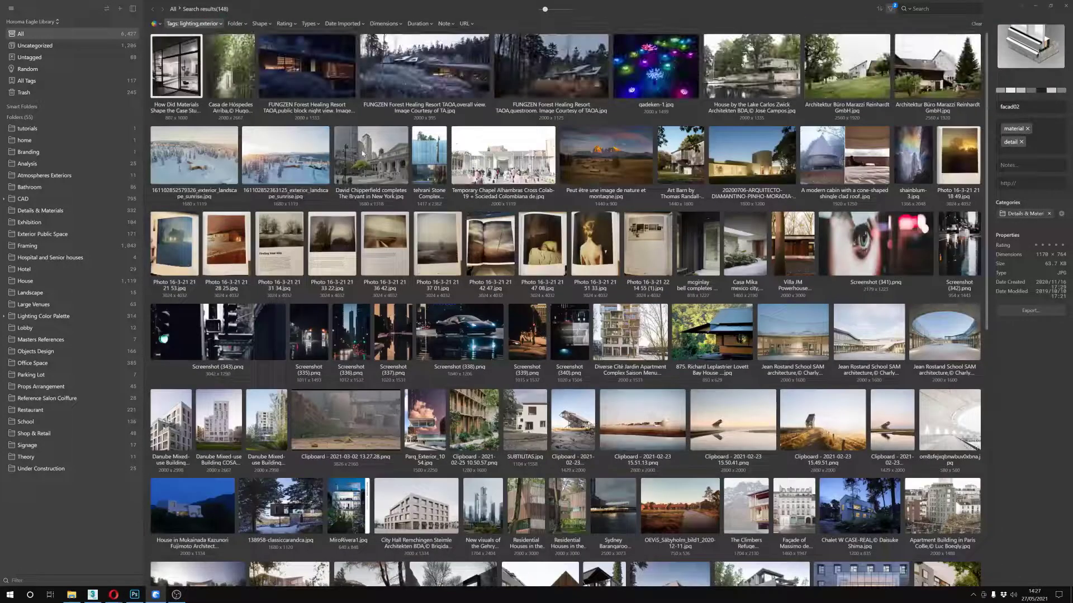
# Browse the lighting and exterior references, checking the tags of the FUNGZEN Forest Healing Resort overall view and two further images
pyautogui.click(424, 77)
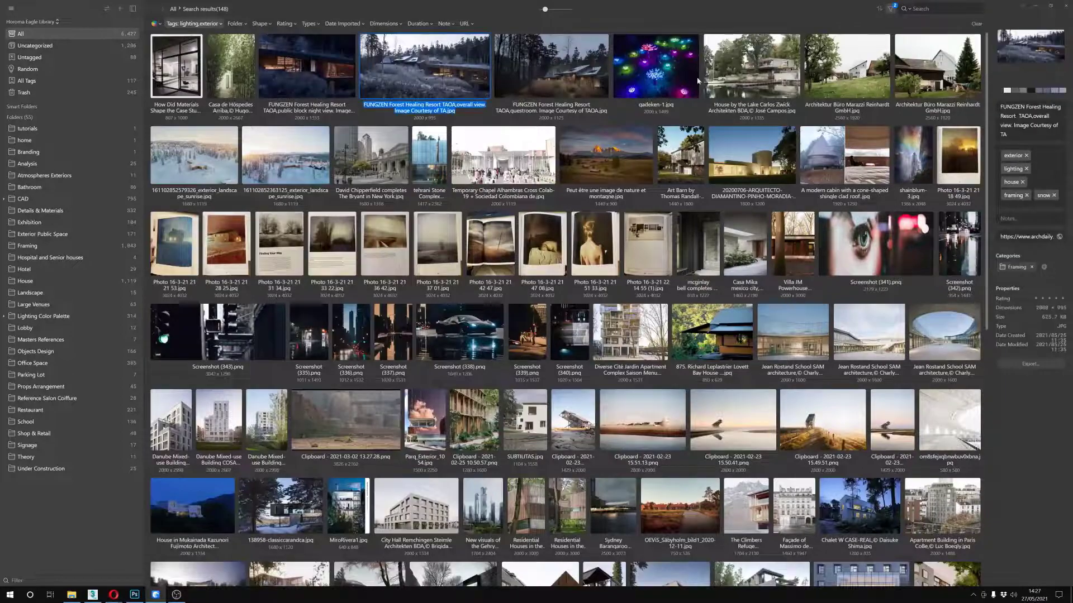
pyautogui.scroll(-8, 424, 290)
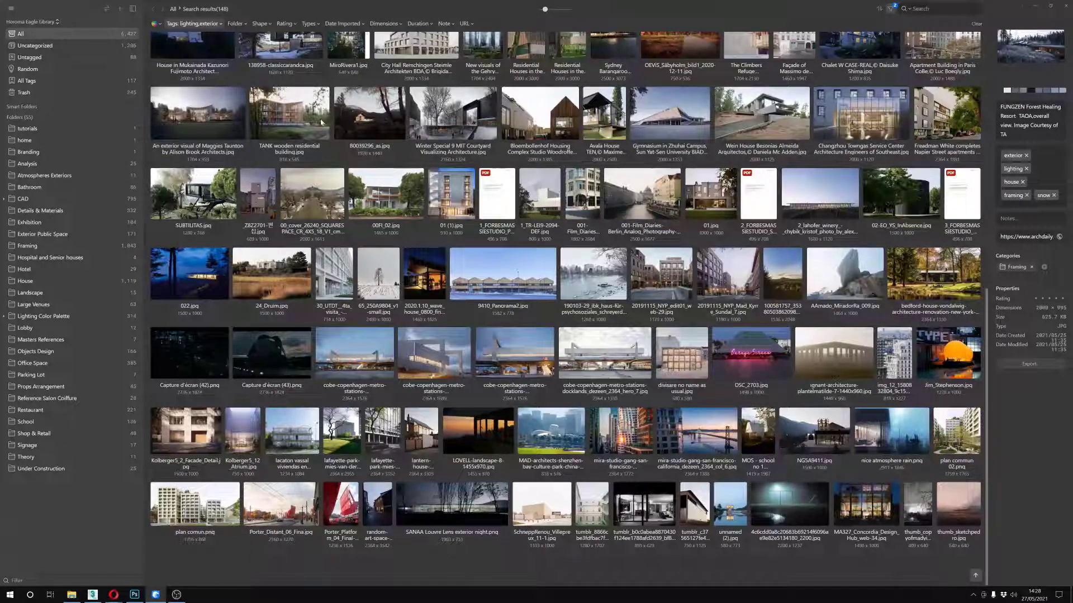
pyautogui.click(388, 126)
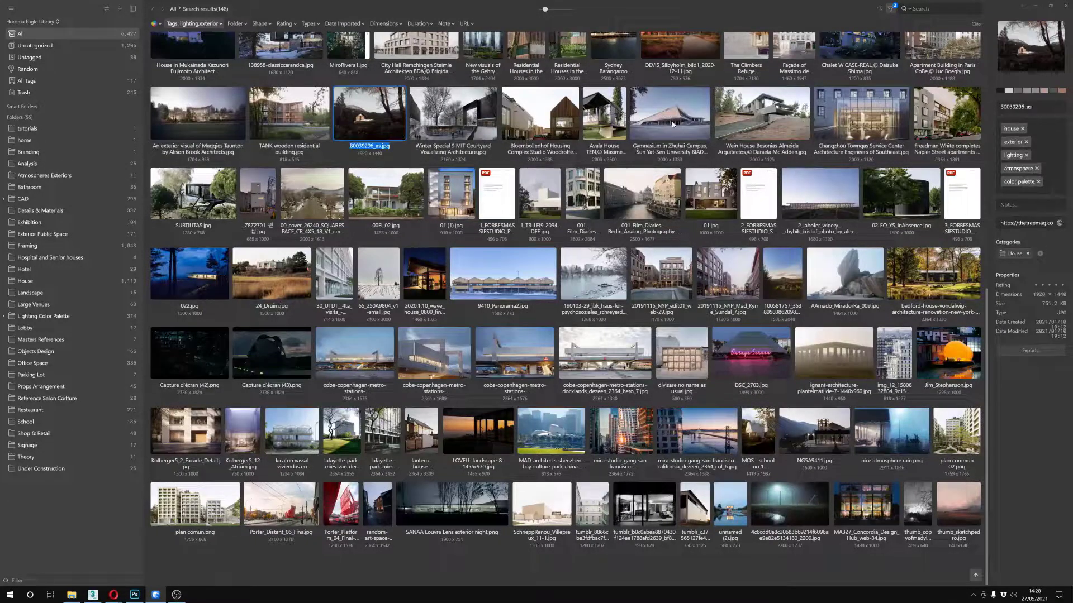
pyautogui.click(554, 185)
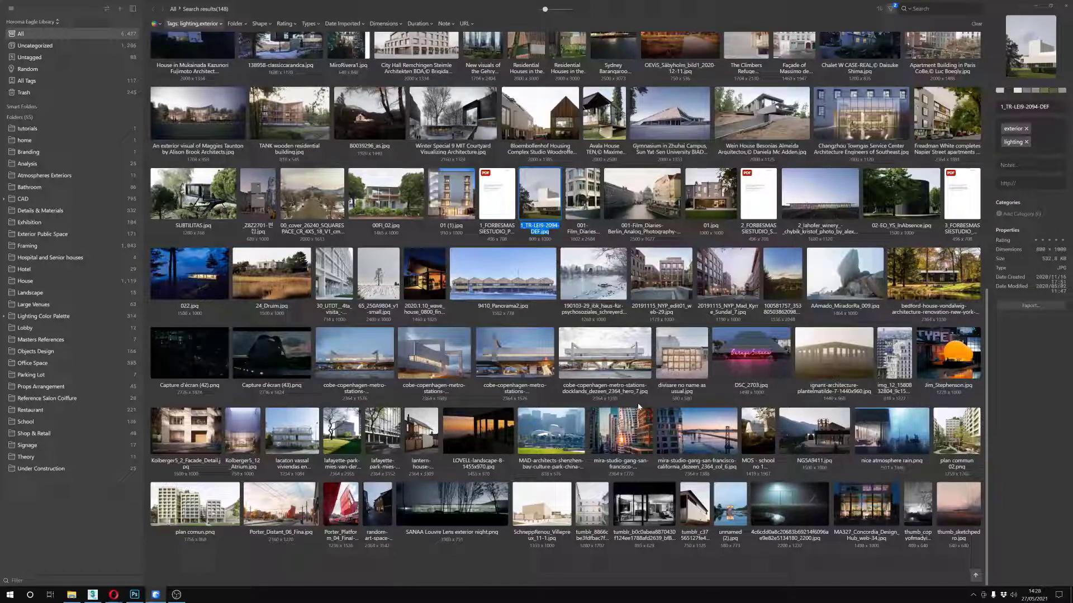
pyautogui.scroll(10, 638, 404)
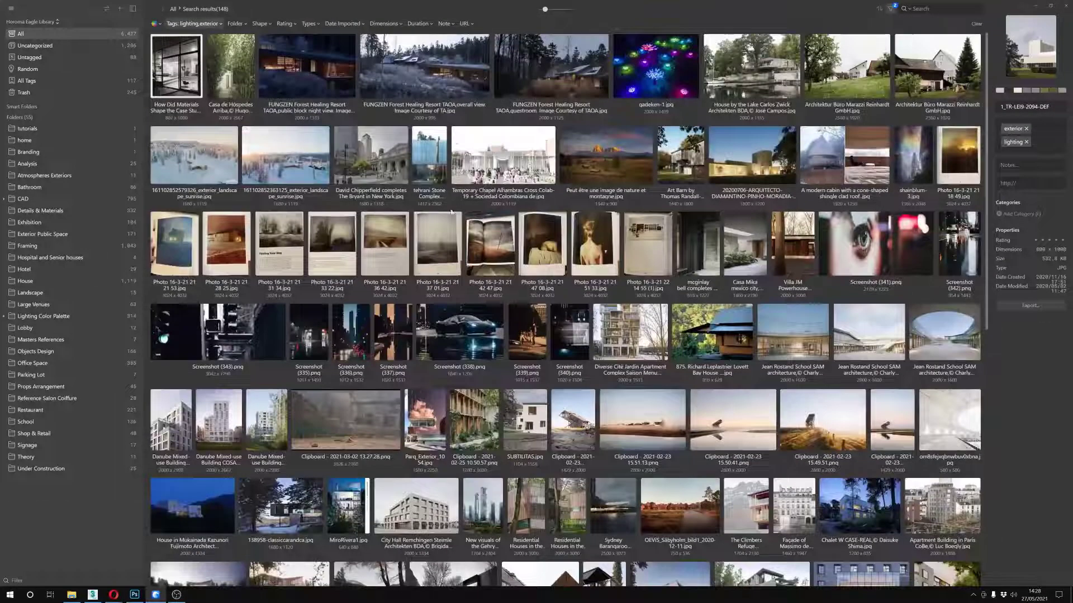
# Clear the lighting and exterior filter, and empty the tag search to list all available tags
pyautogui.click(222, 24)
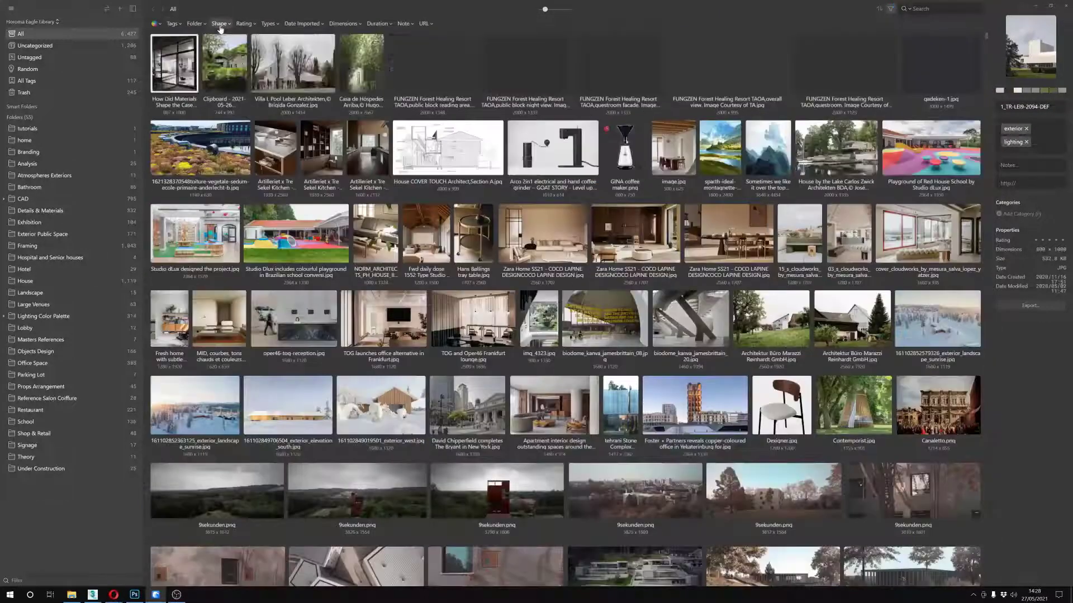
pyautogui.click(172, 23)
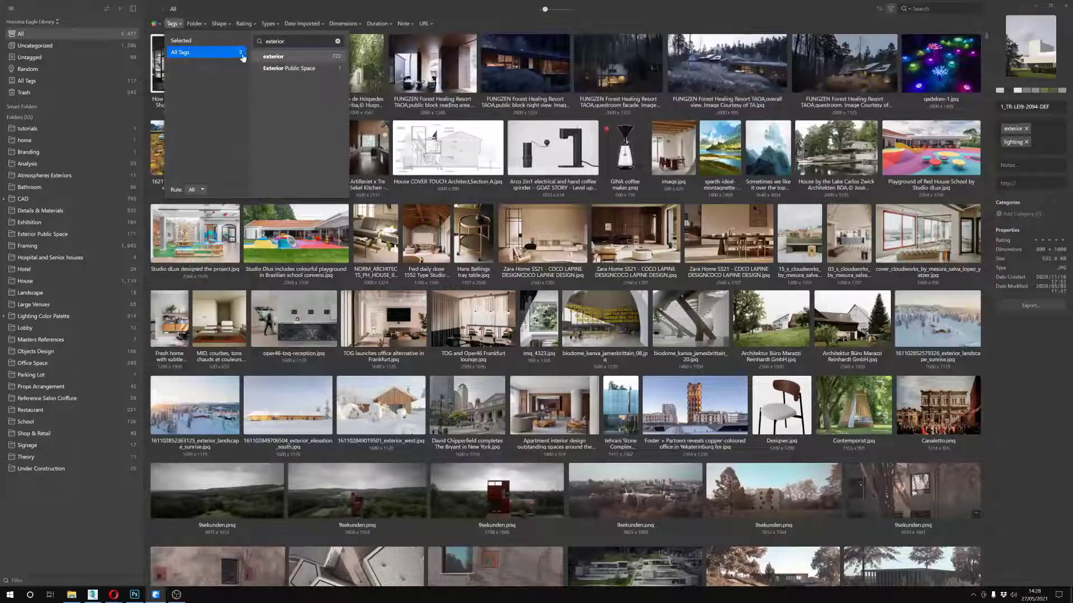
pyautogui.click(337, 42)
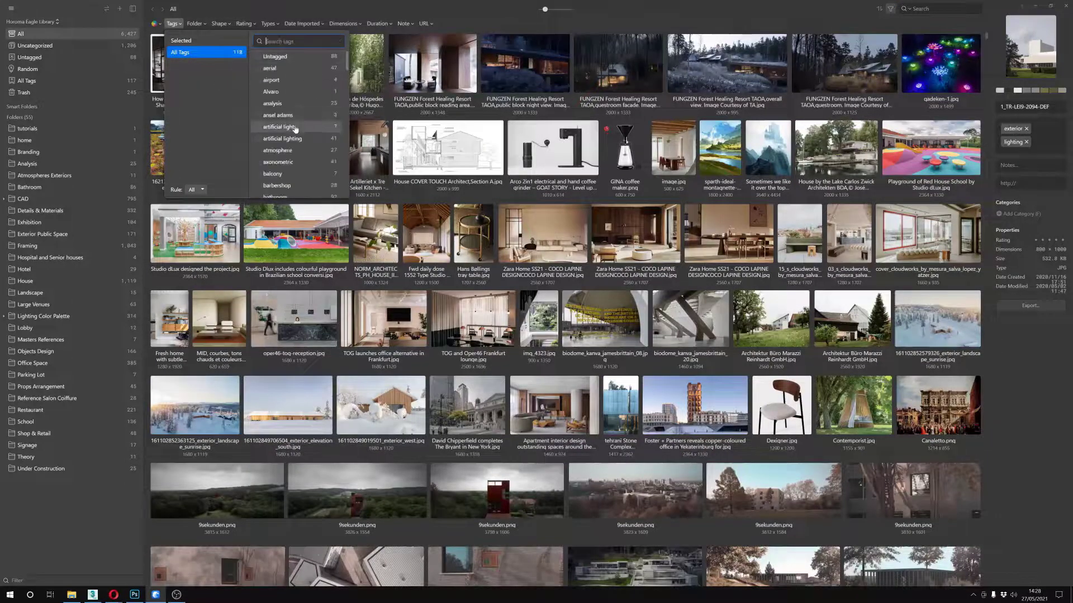